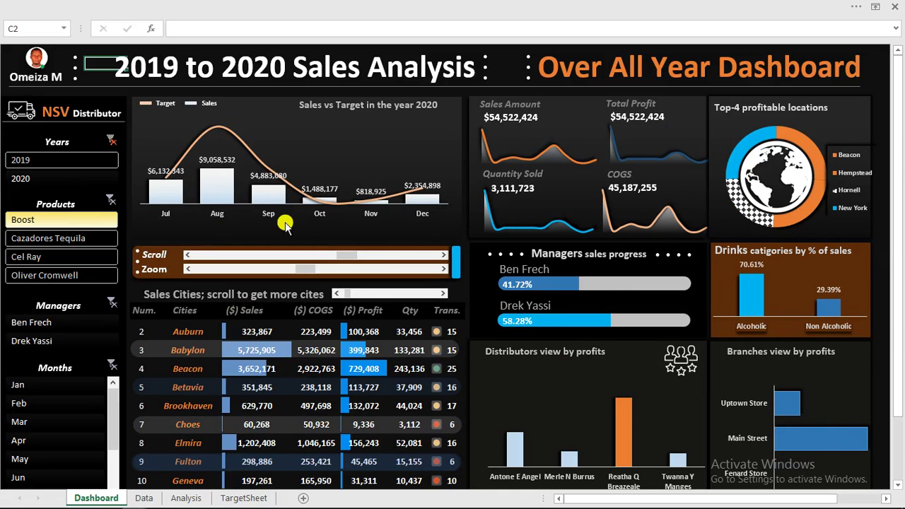
# Narrow the Sales vs Target chart to two months, September and October.
pyautogui.click(442, 256)
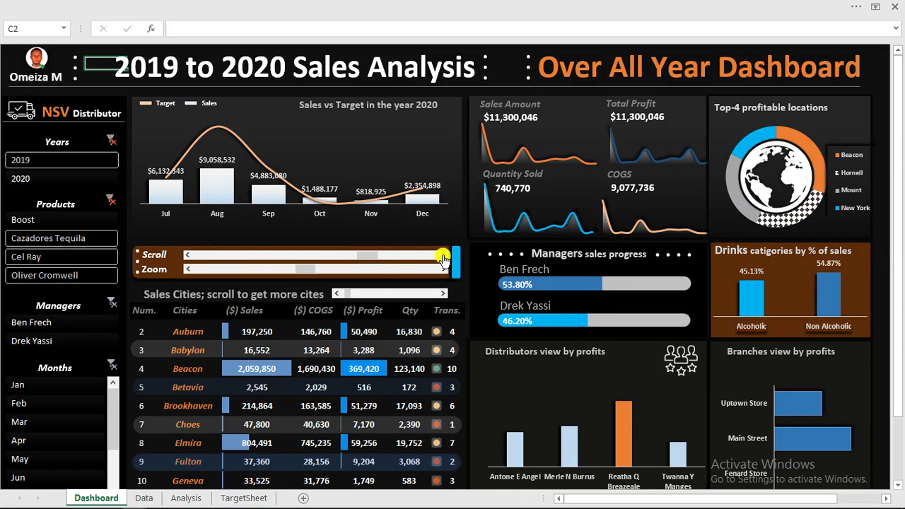
pyautogui.click(188, 270)
pyautogui.click(188, 270)
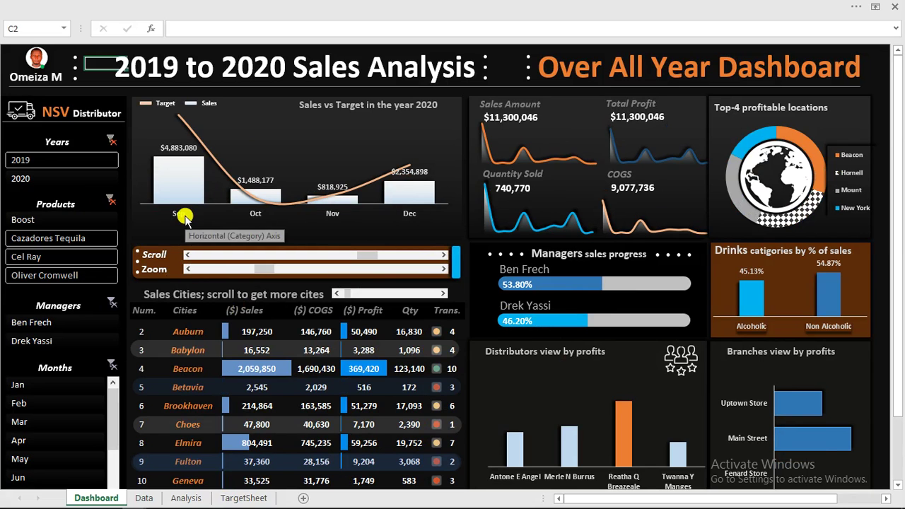
pyautogui.click(188, 270)
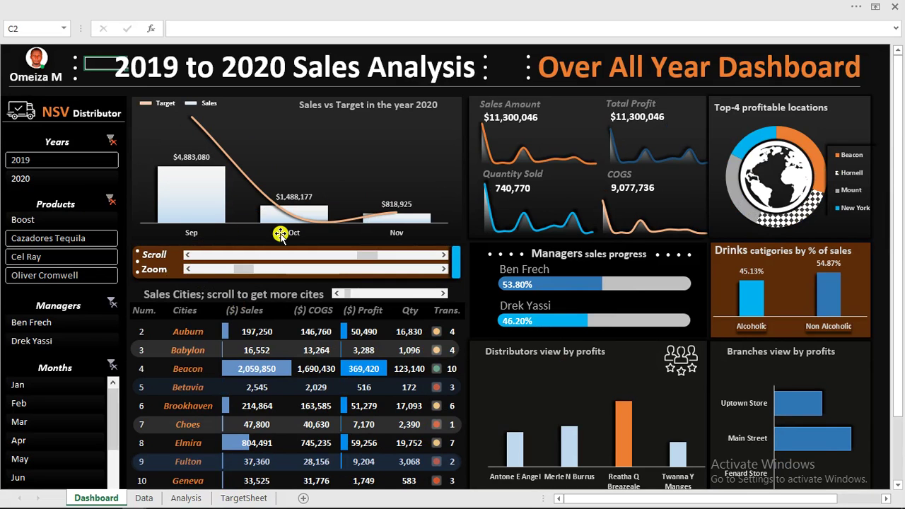
pyautogui.click(188, 270)
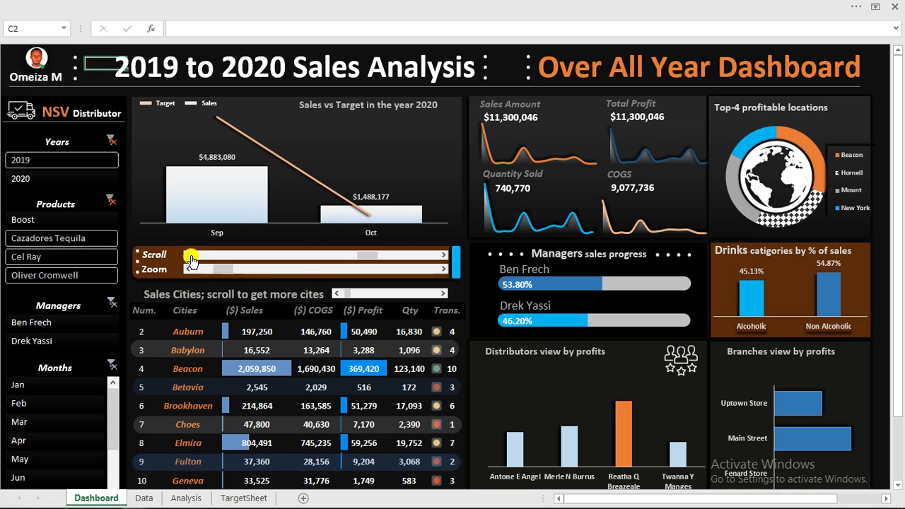
# Shift the Sales vs Target chart back to start at June and widen it to four months.
pyautogui.click(189, 255)
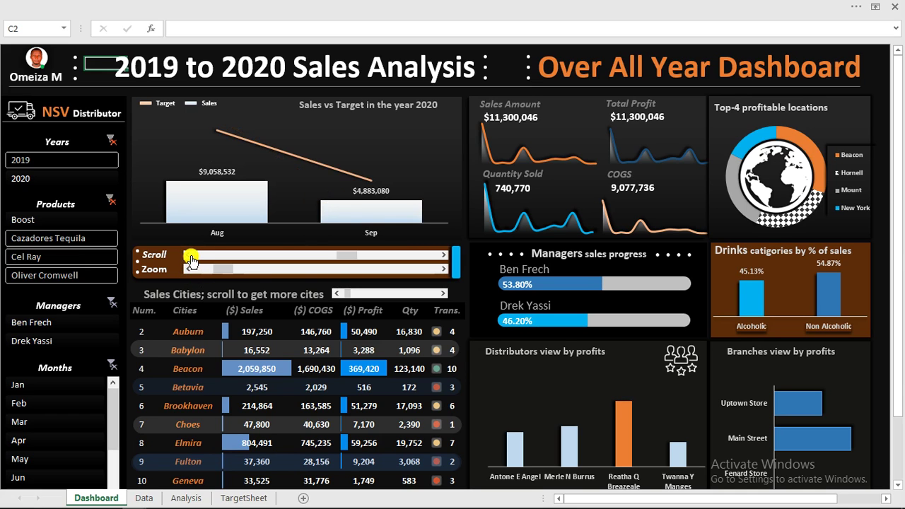
pyautogui.click(189, 256)
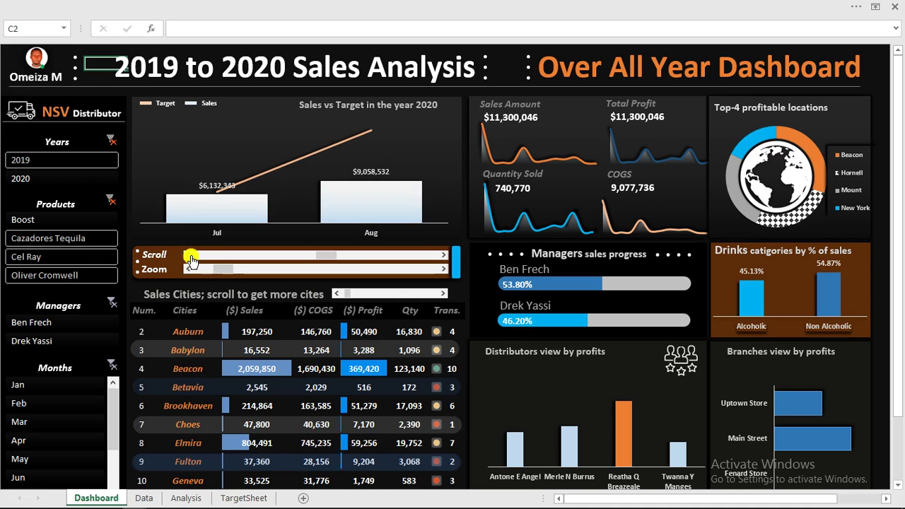
pyautogui.click(189, 256)
pyautogui.click(443, 272)
pyautogui.click(444, 271)
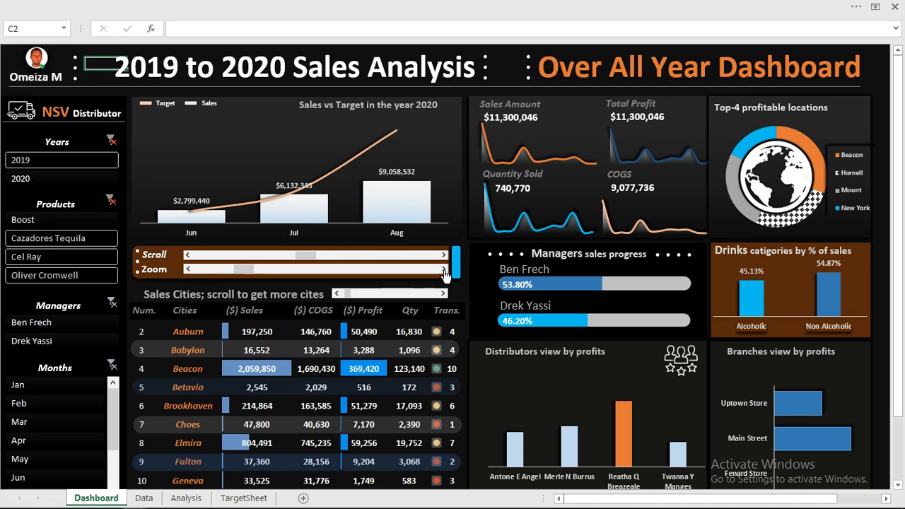
pyautogui.click(443, 272)
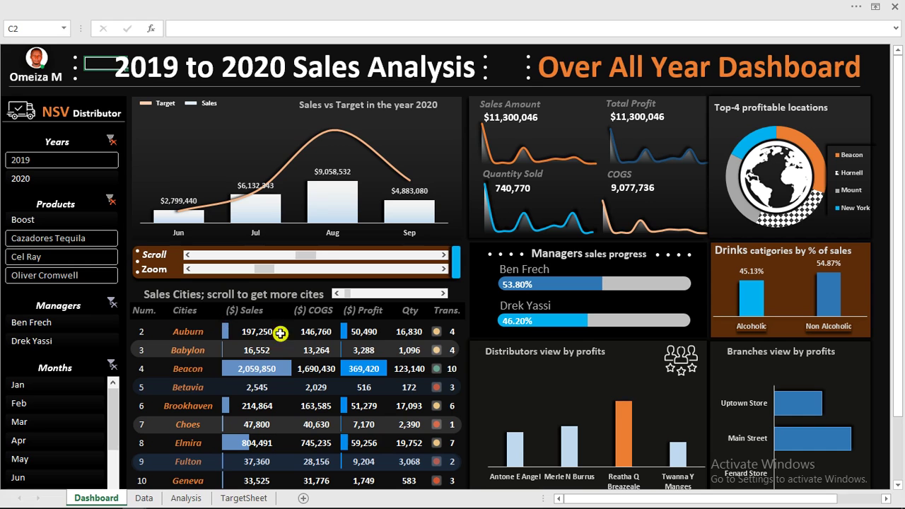
# Advance the sales cities table until it starts at row 16, Islip.
pyautogui.click(441, 293)
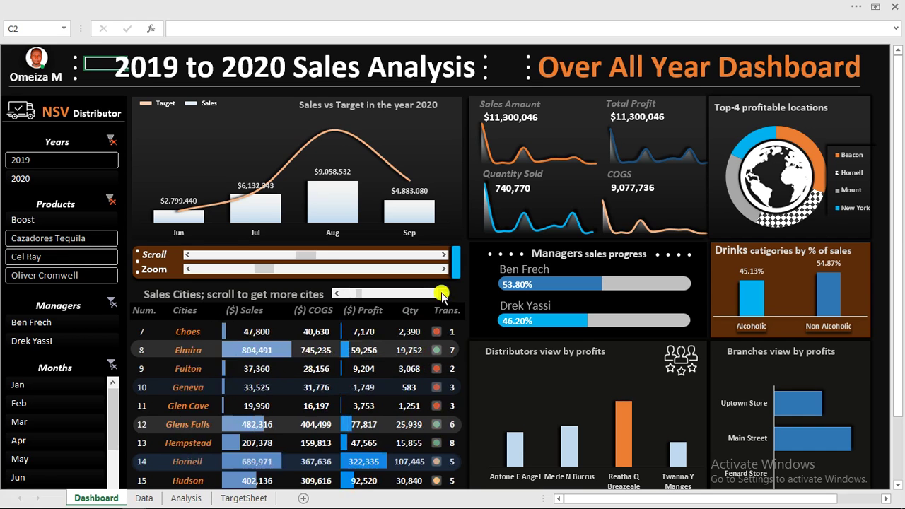
pyautogui.click(441, 294)
pyautogui.click(441, 293)
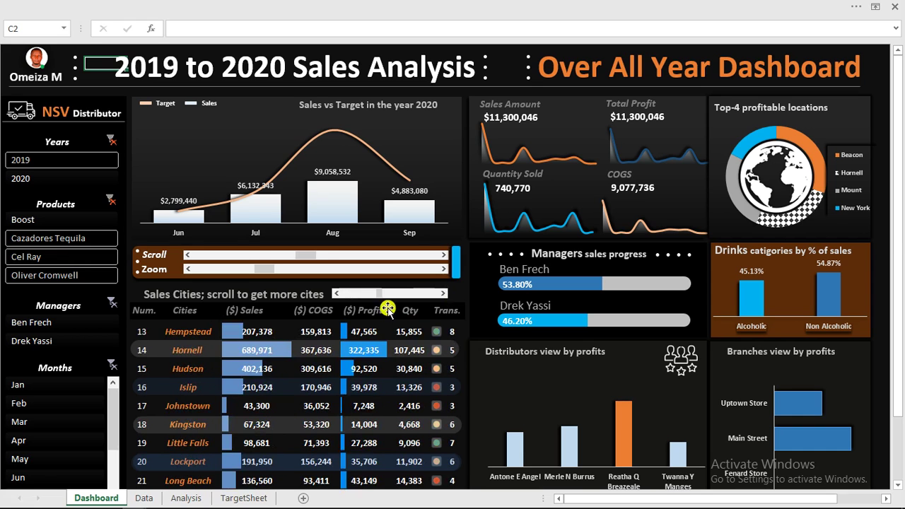
pyautogui.click(441, 295)
pyautogui.click(441, 294)
pyautogui.click(441, 294)
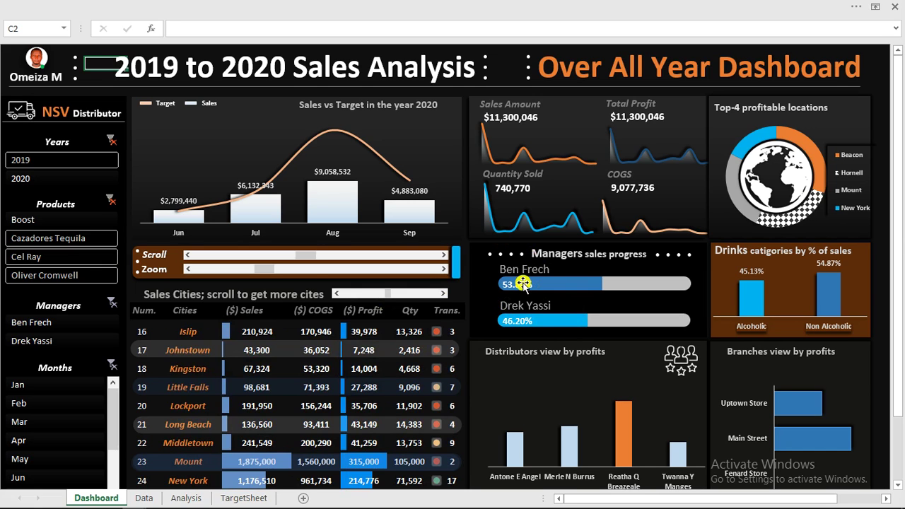
# Clear the dashboard's year filter, filter by 2020 and switch the filter to 2019.
pyautogui.click(112, 141)
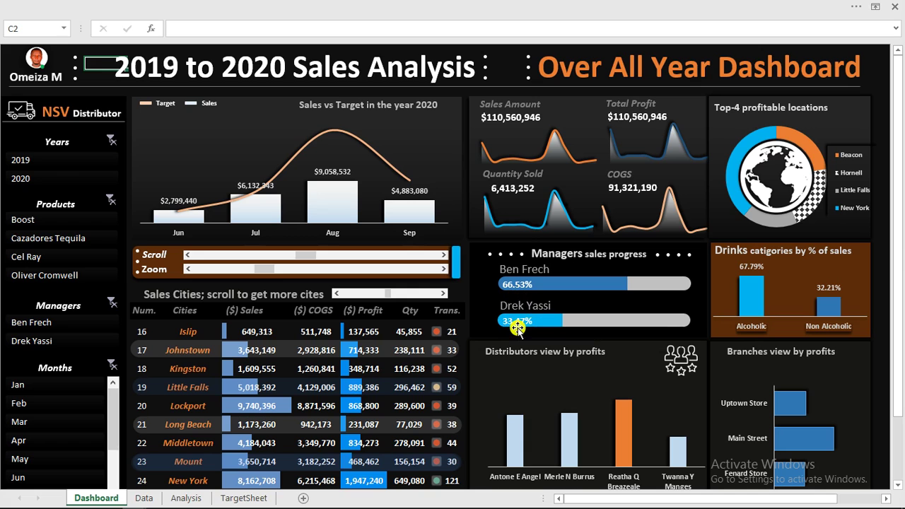
pyautogui.click(71, 183)
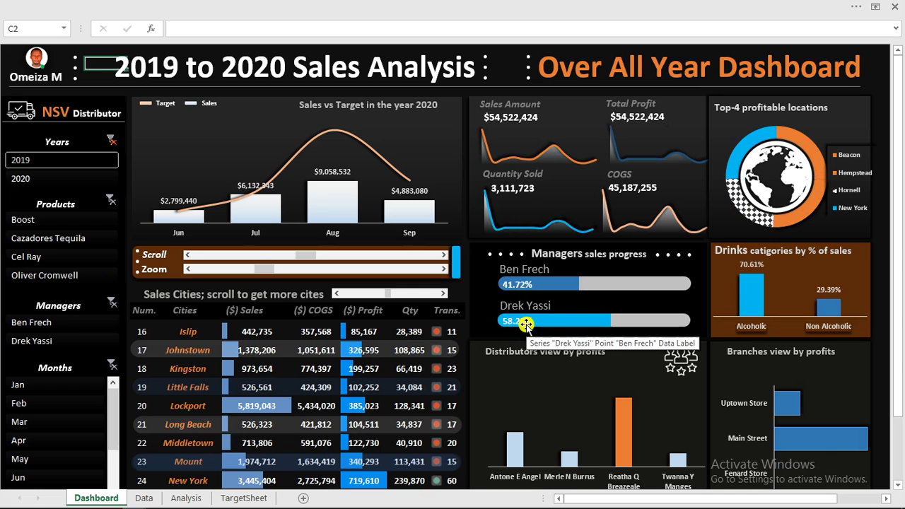
pyautogui.click(84, 175)
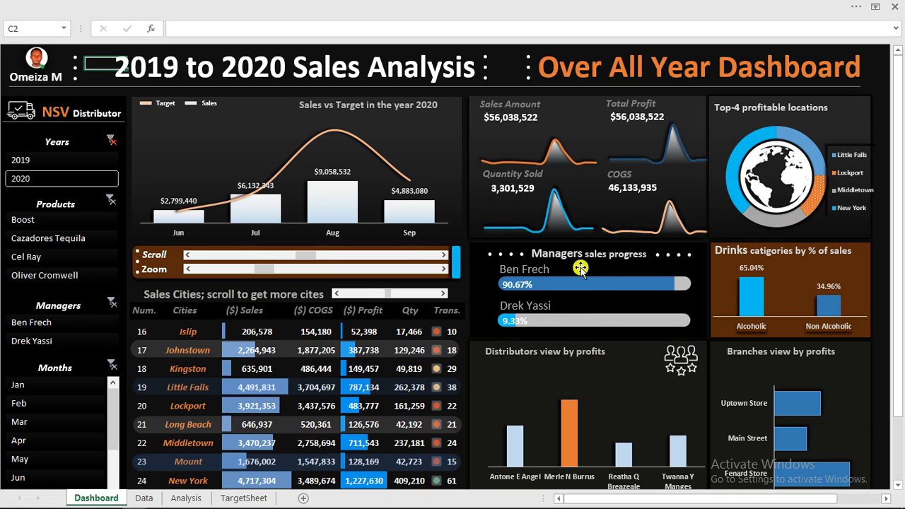
pyautogui.moveTo(554, 144)
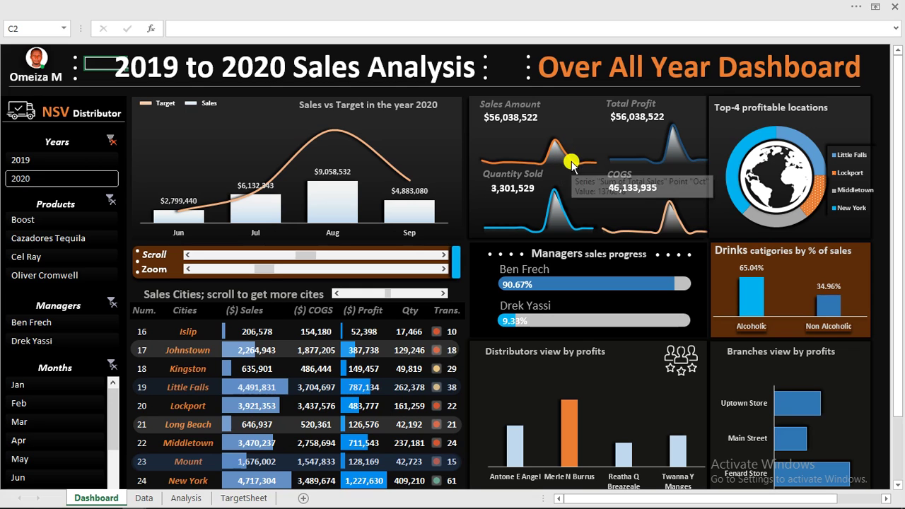
# Filter the dashboard by the product Cazadores Tequila and advance the sales cities table to start at row 18, Lockport.
pyautogui.click(83, 243)
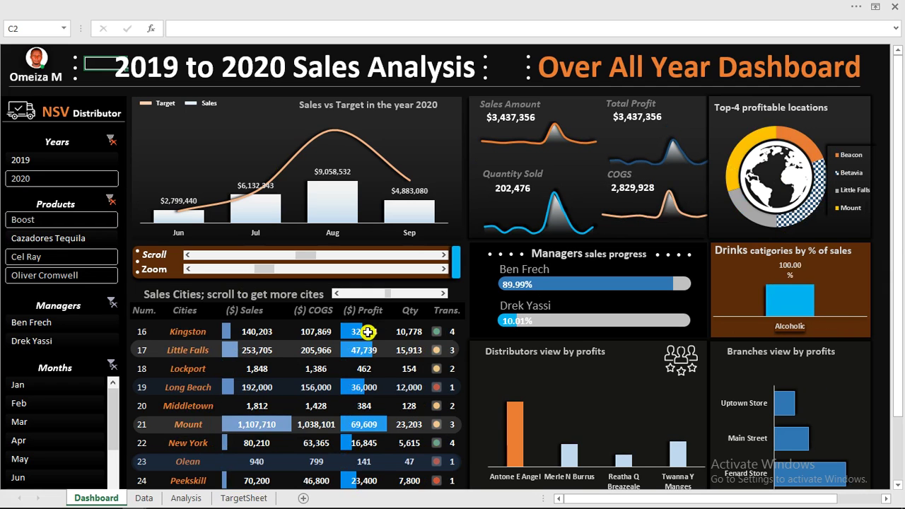
pyautogui.click(443, 294)
pyautogui.click(443, 294)
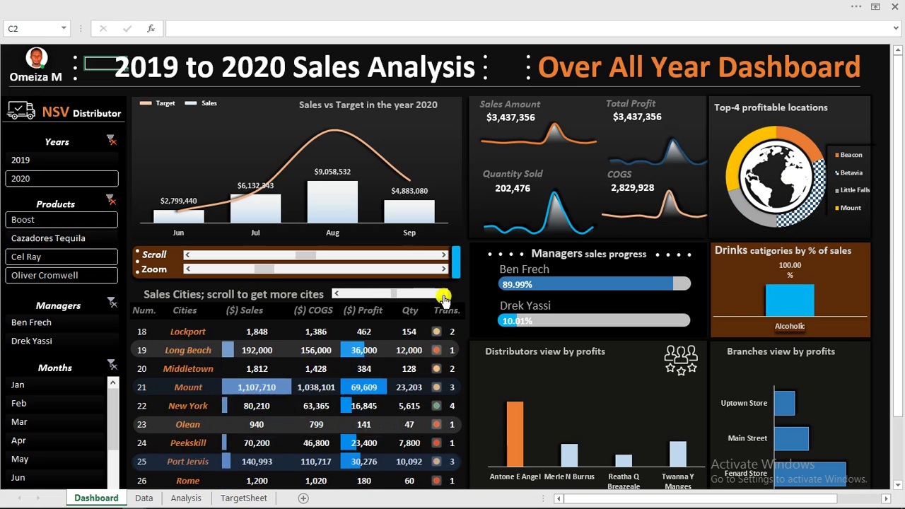
# Switch to the "2019 to 2020 Dashboard - YouTube lesson" workbook and select cell I11 on its Analysis sheet.
pyautogui.click(368, 5)
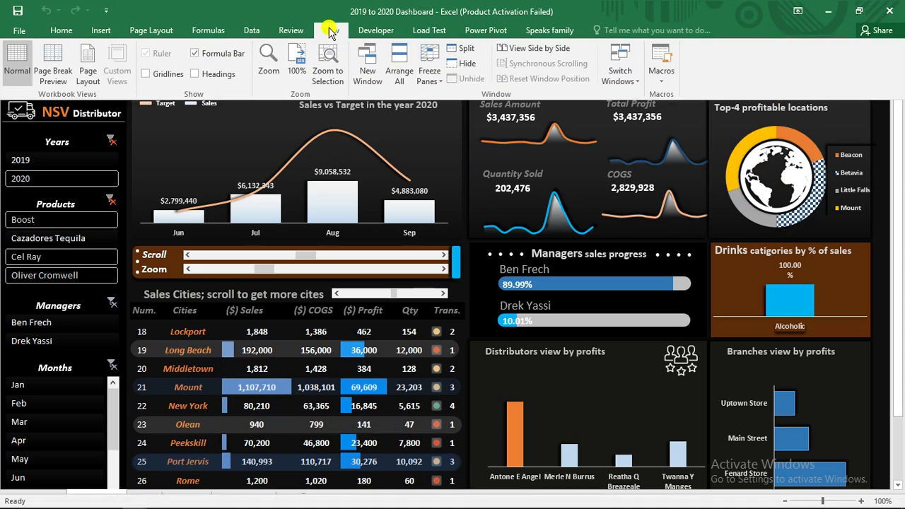
pyautogui.click(629, 82)
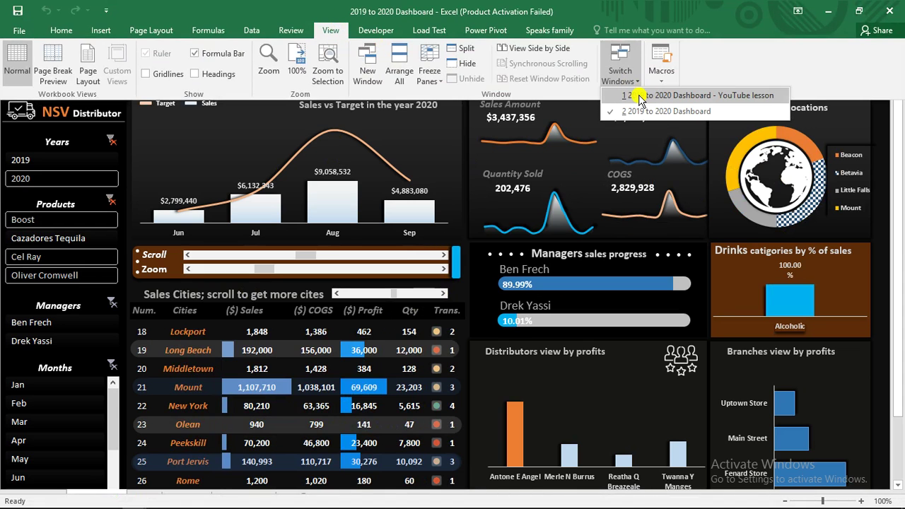
pyautogui.click(639, 97)
pyautogui.click(409, 230)
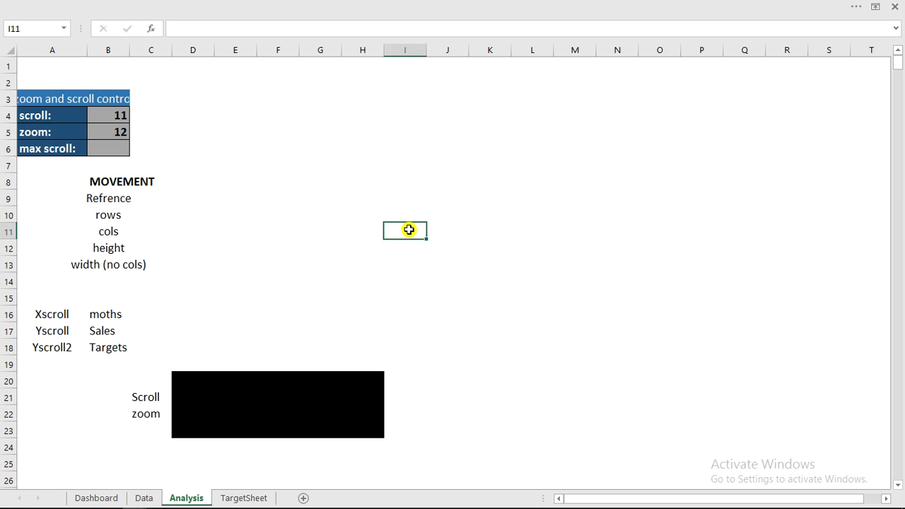
# Examine the Data sheet's columns, from ID, City, Distributors, Branch, Manager and Product through Price, Cost, Qty, Total Sales, cogs and Profit.
pyautogui.click(145, 498)
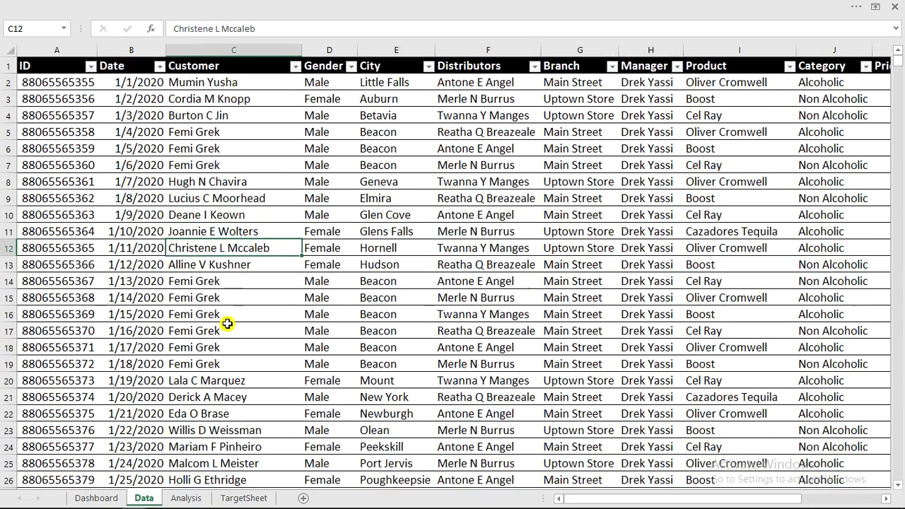
pyautogui.click(49, 66)
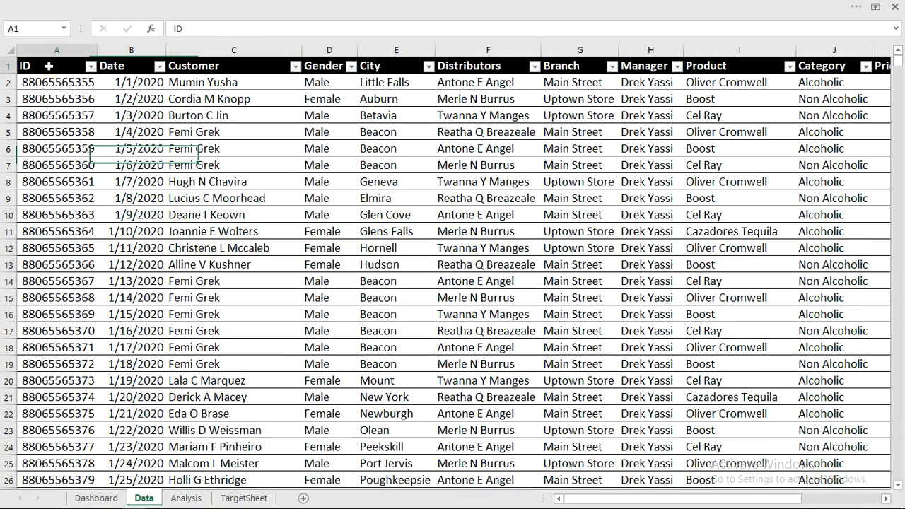
pyautogui.moveTo(49, 66); pyautogui.dragTo(728, 414)
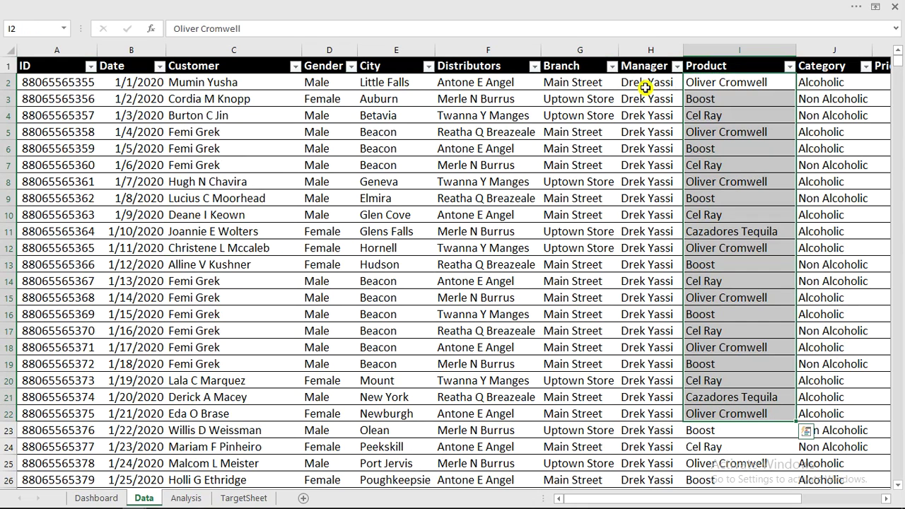
pyautogui.moveTo(646, 87); pyautogui.dragTo(652, 349)
pyautogui.moveTo(580, 83); pyautogui.dragTo(570, 301)
pyautogui.moveTo(483, 84); pyautogui.dragTo(480, 348)
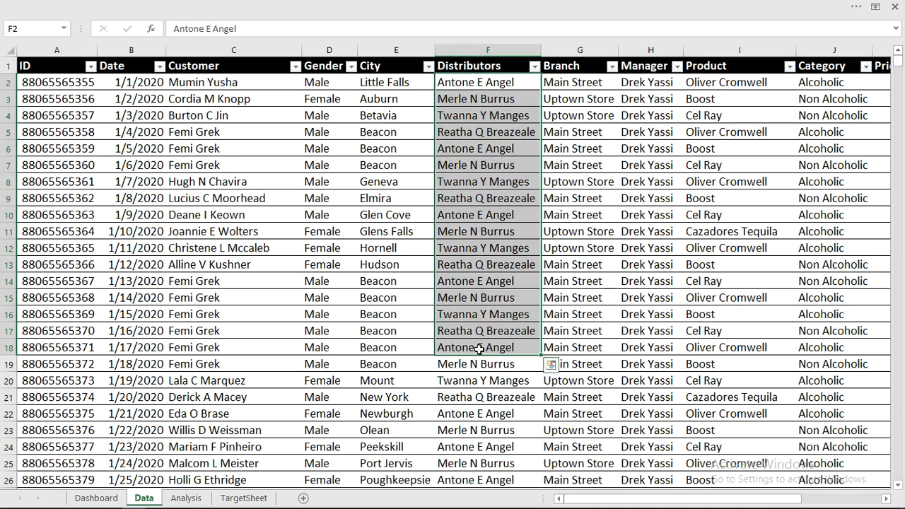
pyautogui.moveTo(384, 83); pyautogui.dragTo(386, 381)
pyautogui.moveTo(626, 502); pyautogui.dragTo(769, 503)
pyautogui.moveTo(558, 80); pyautogui.dragTo(837, 378)
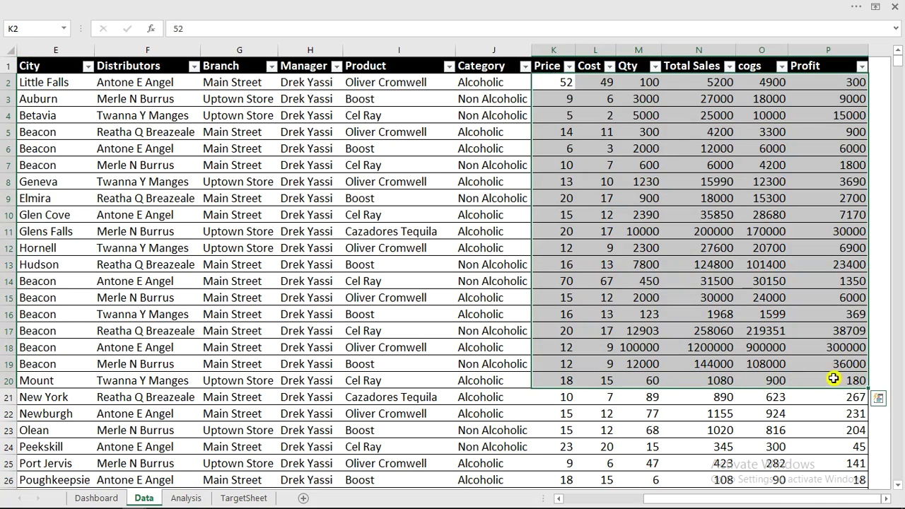
pyautogui.moveTo(711, 498); pyautogui.dragTo(588, 502)
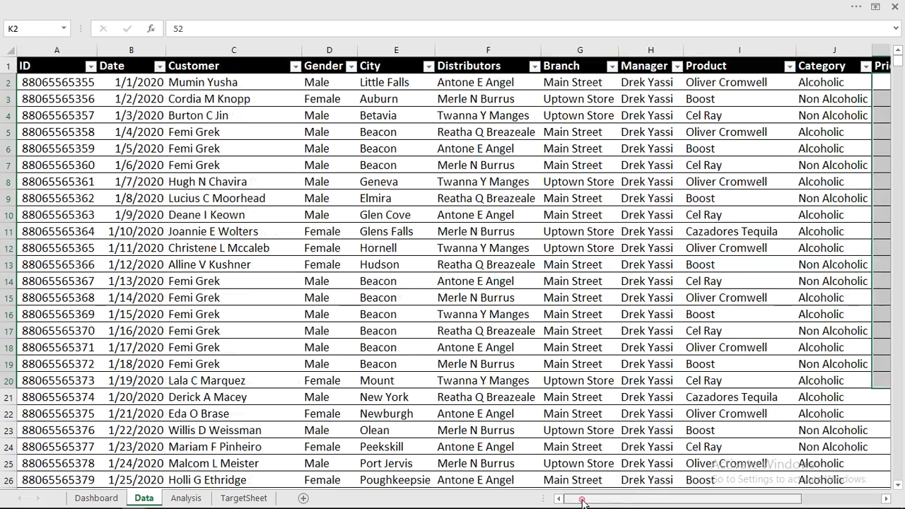
pyautogui.click(149, 200)
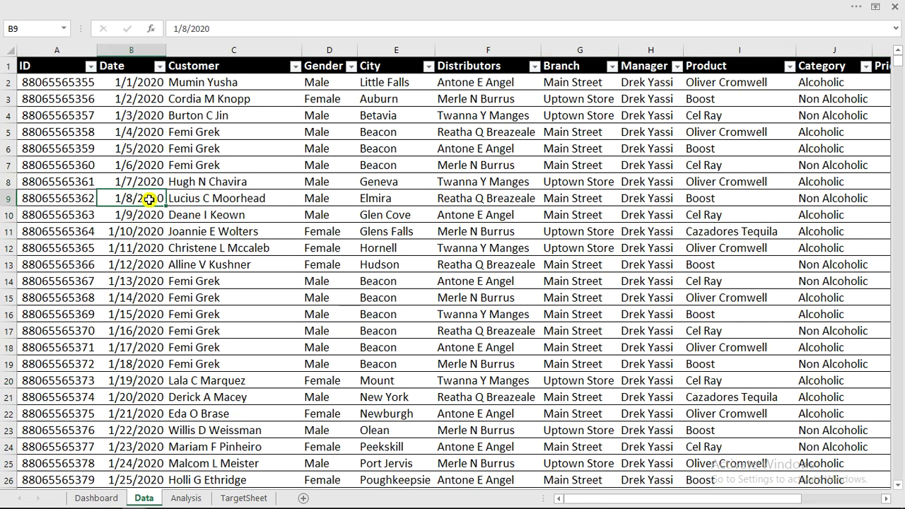
# On the Dashboard sheet, try moving the background rectangle of the Sales vs Target panel and undo the move.
pyautogui.click(95, 498)
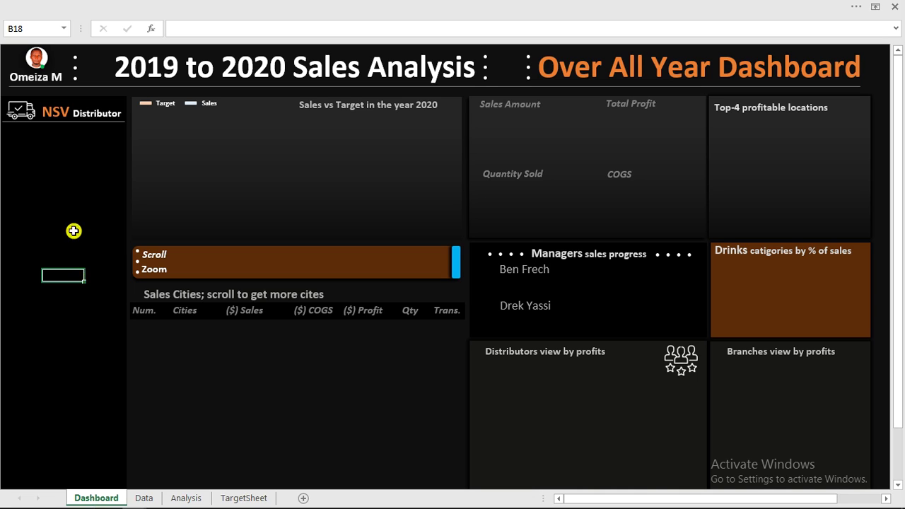
pyautogui.click(73, 233)
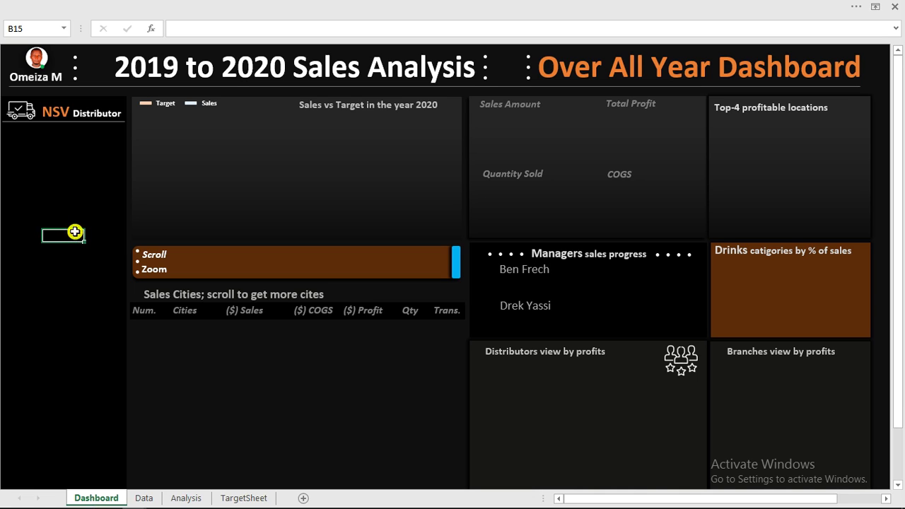
pyautogui.click(236, 125)
pyautogui.moveTo(259, 167); pyautogui.dragTo(246, 205)
pyautogui.hotkey('ctrl', 'z')
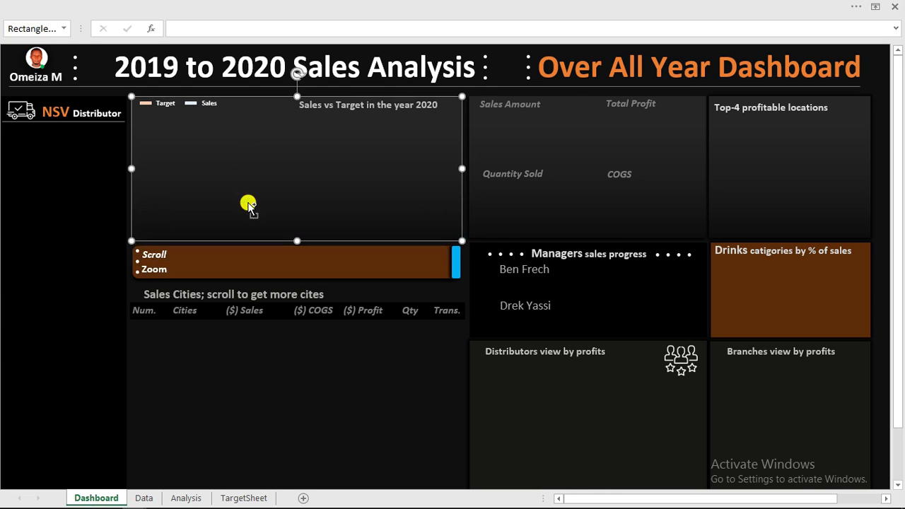
pyautogui.click(62, 196)
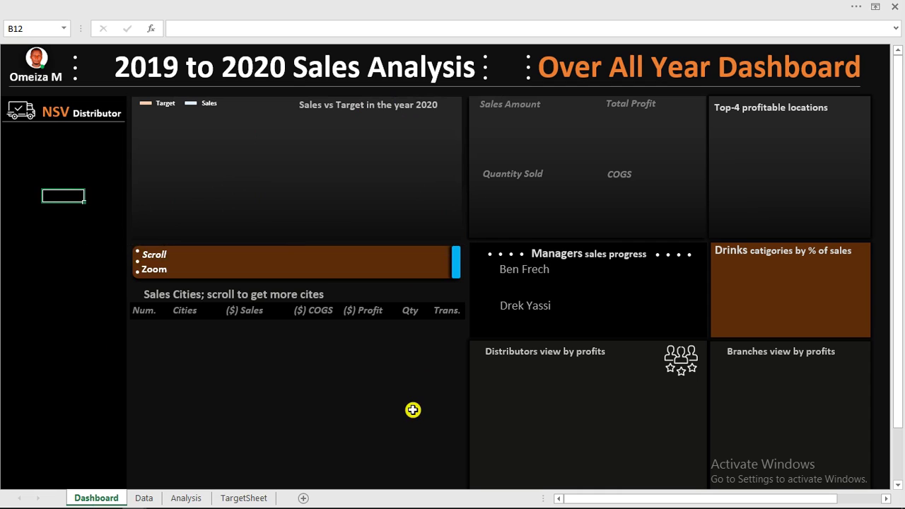
# Try moving the background rectangle behind the Sales Amount and Total Profit panel and undo the move.
pyautogui.click(554, 149)
pyautogui.moveTo(566, 145); pyautogui.dragTo(322, 233)
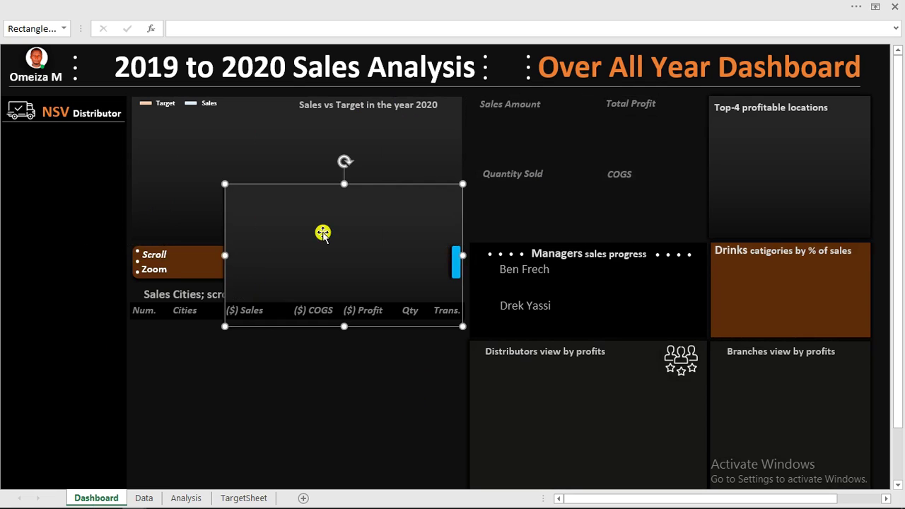
pyautogui.hotkey('ctrl', 'z')
pyautogui.click(71, 198)
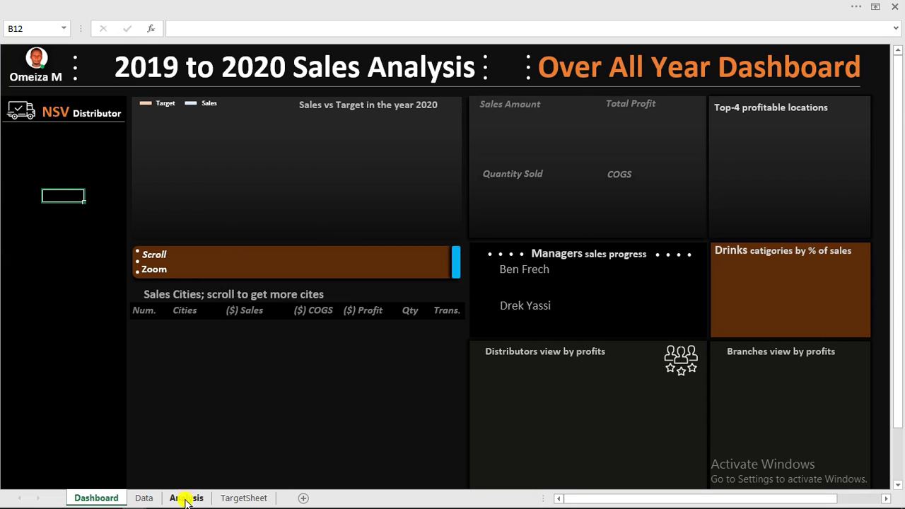
# Create a PivotTable from Table1 on the Data sheet, placed on the existing Analysis sheet at cell F3.
pyautogui.click(144, 497)
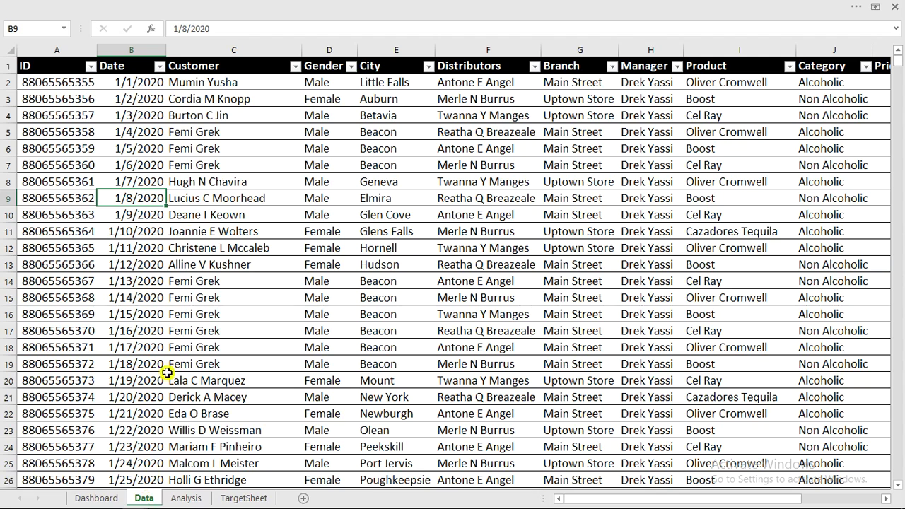
pyautogui.click(201, 198)
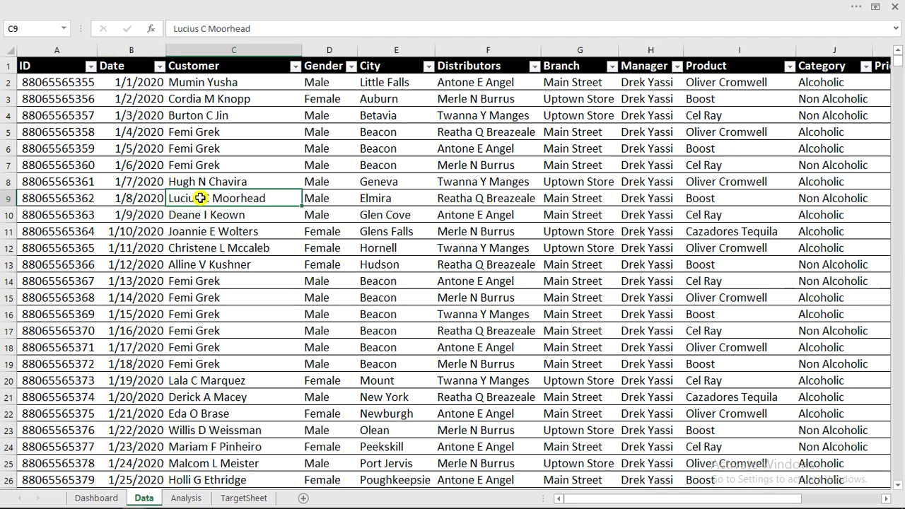
pyautogui.press('alt')
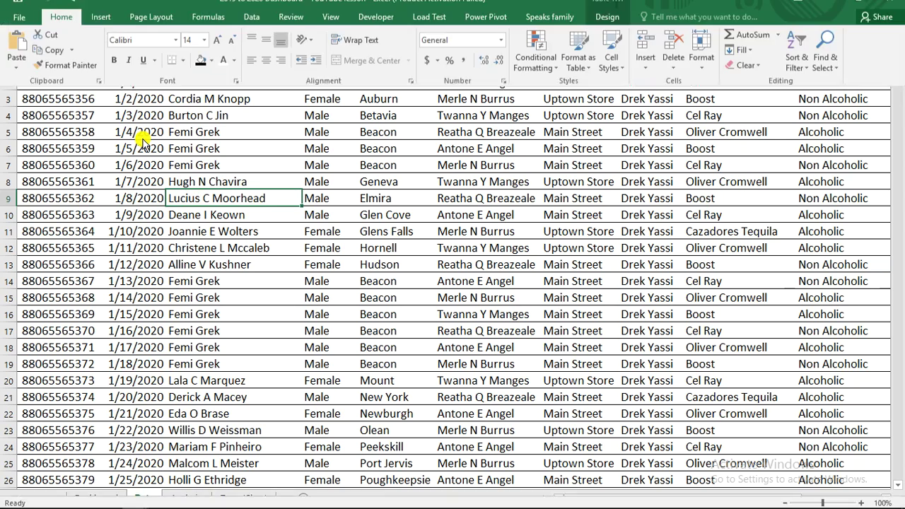
pyautogui.click(100, 29)
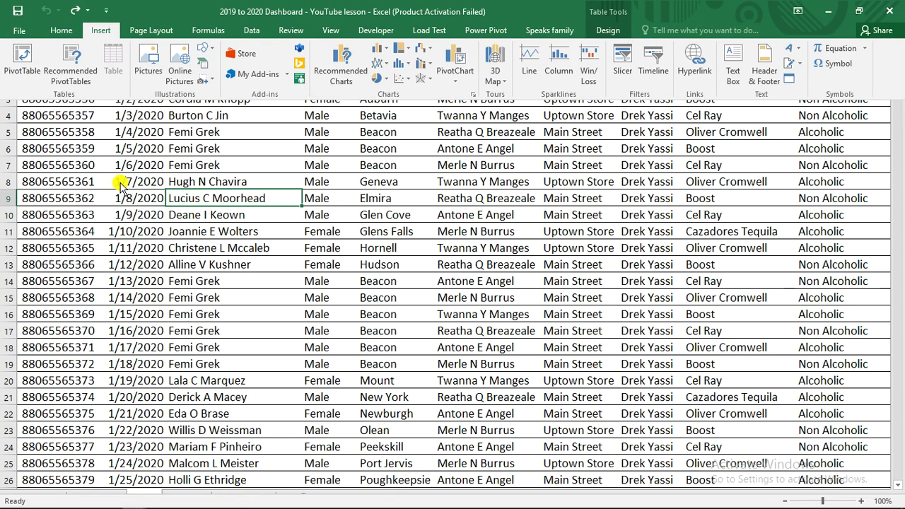
pyautogui.click(29, 63)
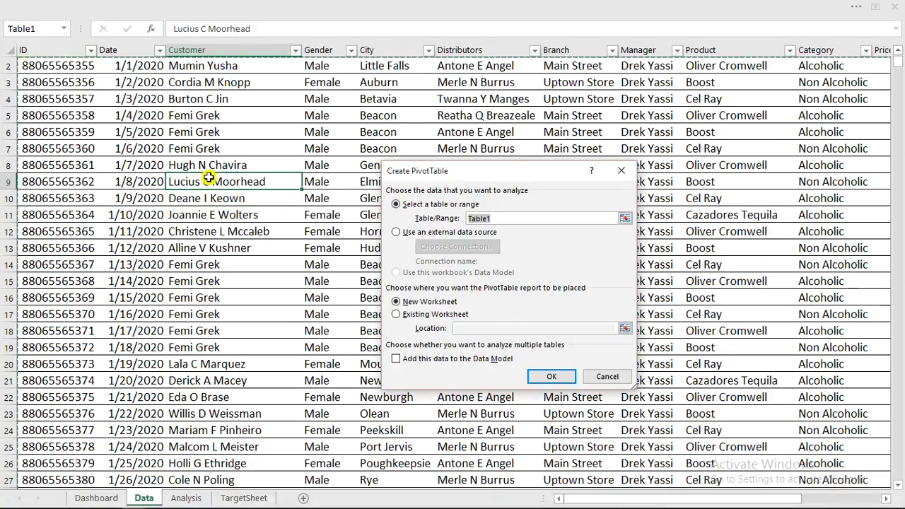
pyautogui.scroll(1, 173, 255)
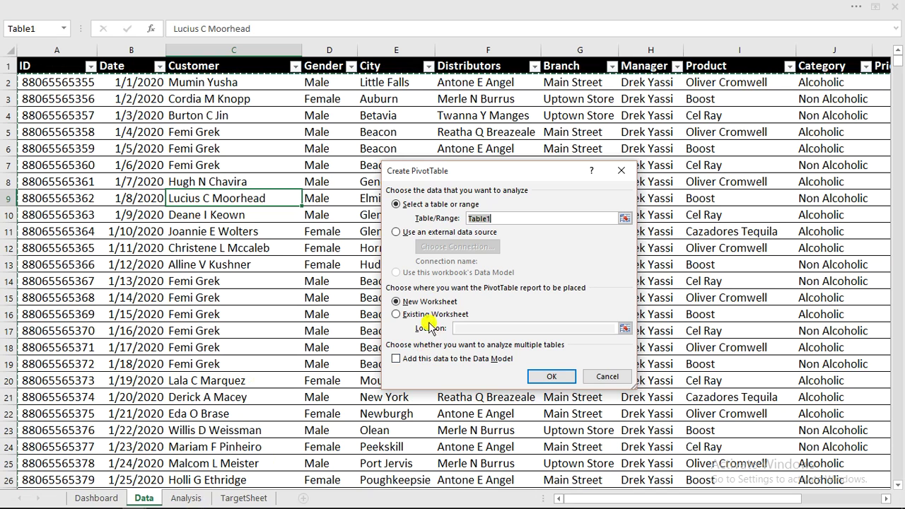
pyautogui.click(397, 314)
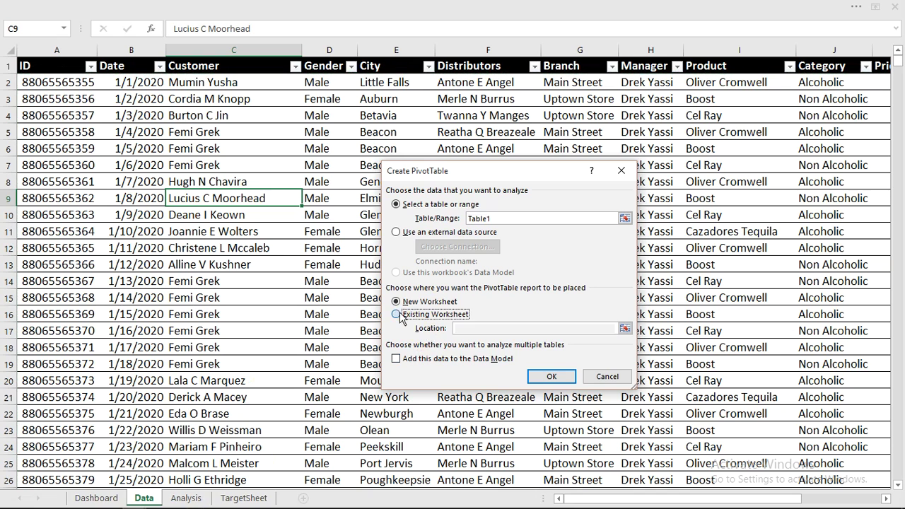
pyautogui.click(186, 498)
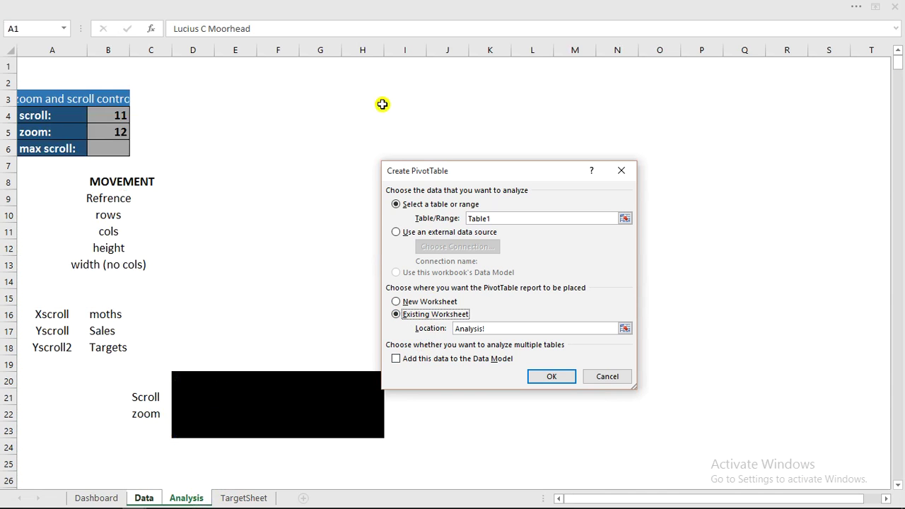
pyautogui.click(272, 96)
pyautogui.click(272, 96)
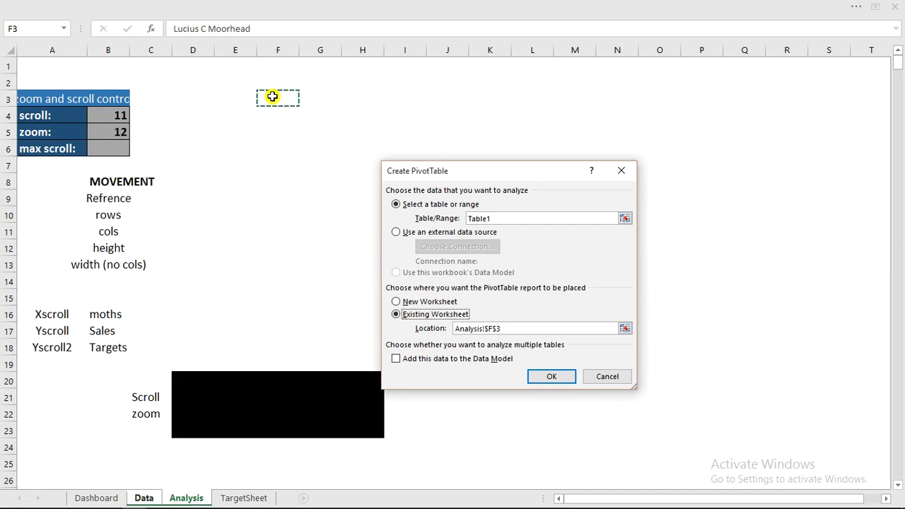
pyautogui.click(444, 104)
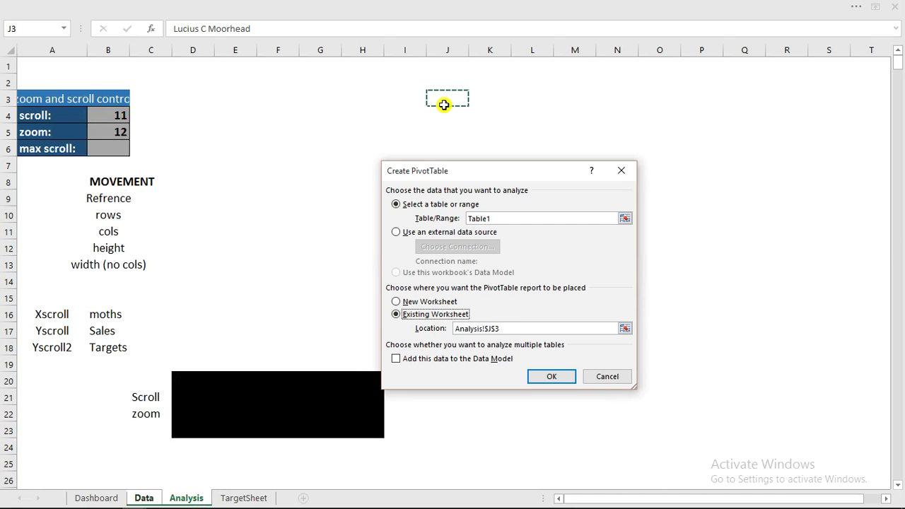
pyautogui.click(259, 94)
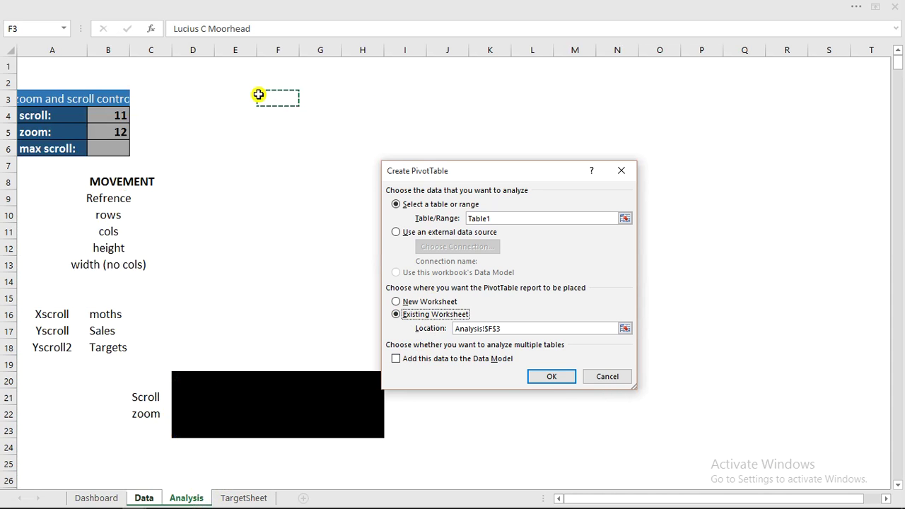
pyautogui.click(552, 377)
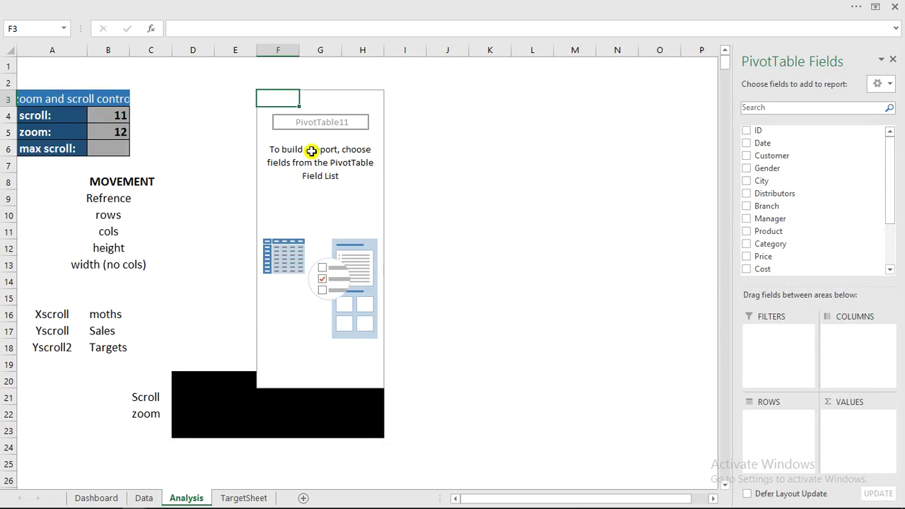
# Add the Date field to the PivotTable's rows and ungroup its automatic year and quarter grouping.
pyautogui.click(746, 143)
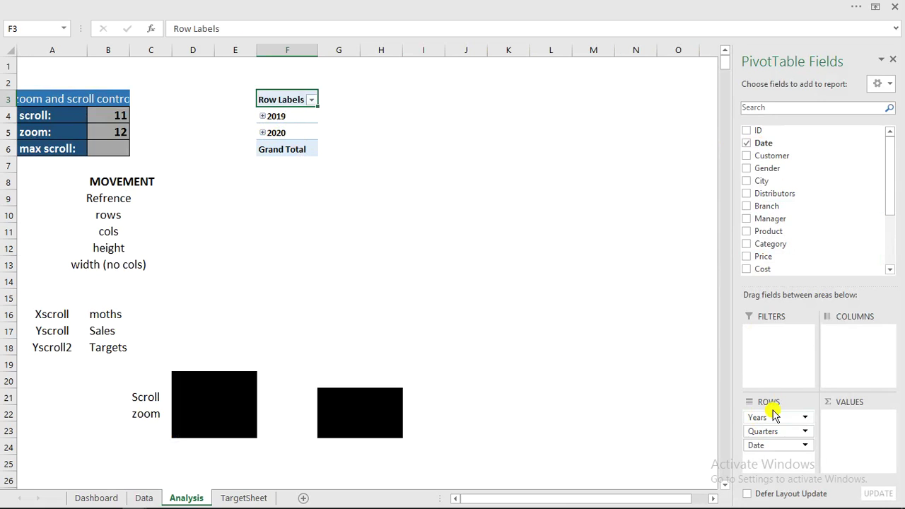
pyautogui.click(280, 117)
pyautogui.rightClick(280, 117)
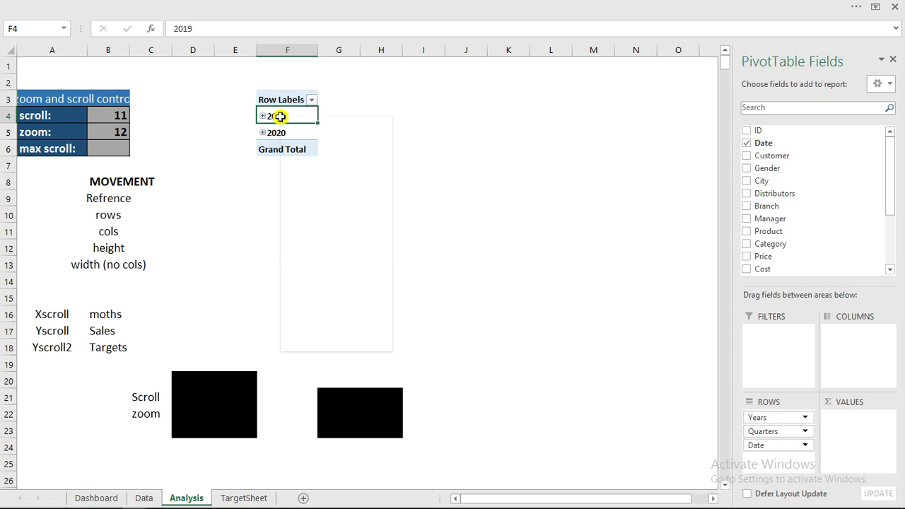
pyautogui.click(321, 260)
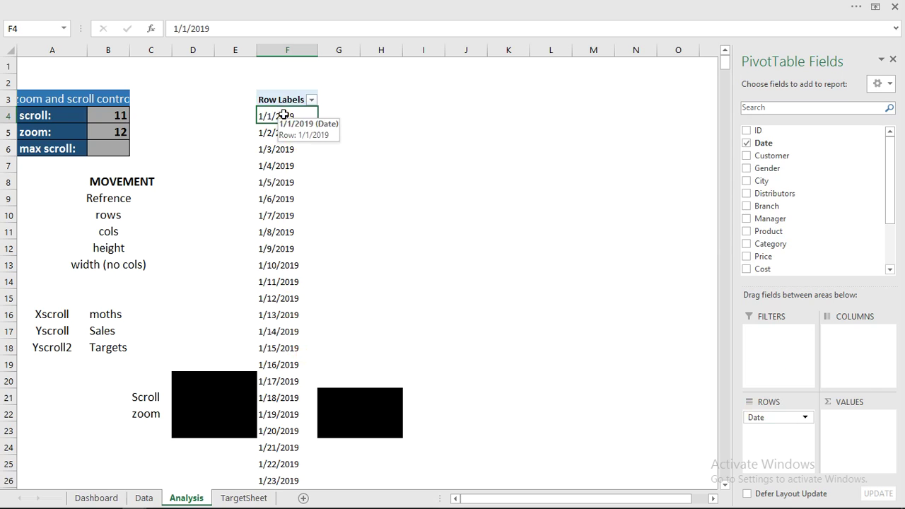
# Group the PivotTable's dates by days, months, quarters and years.
pyautogui.rightClick(283, 115)
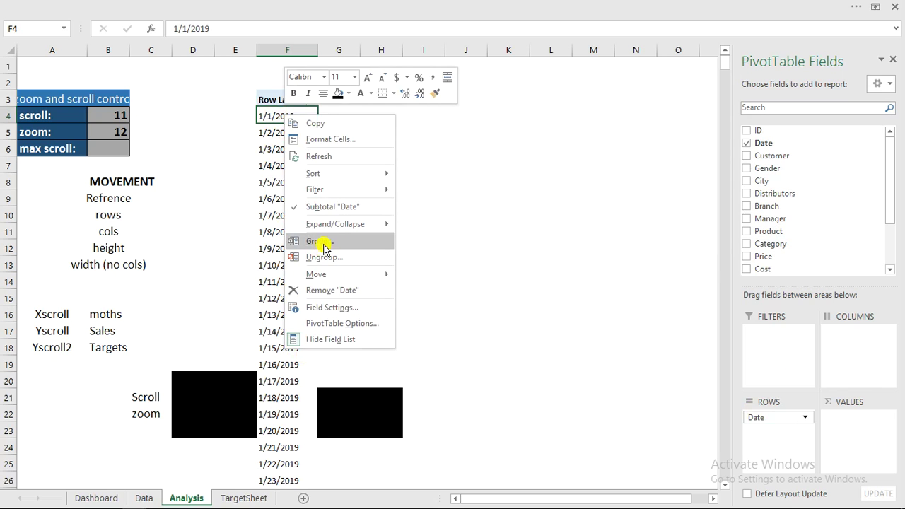
pyautogui.click(319, 244)
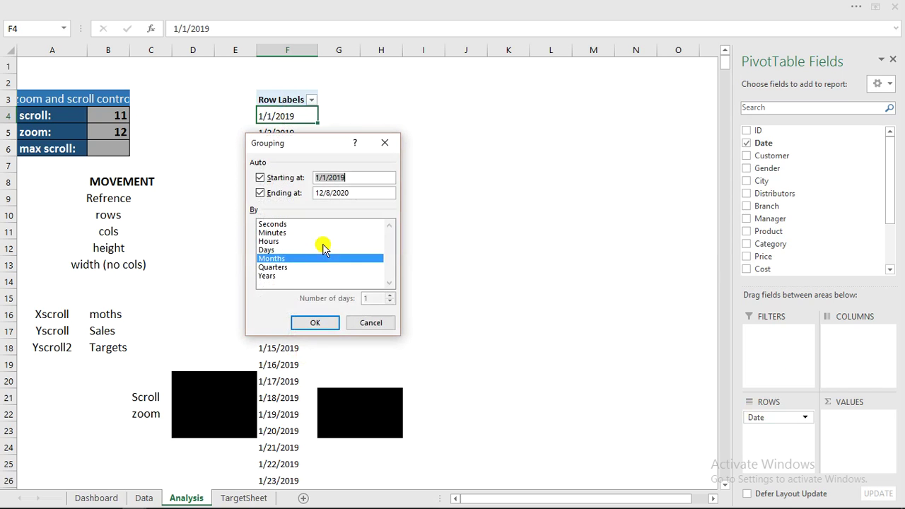
pyautogui.click(269, 250)
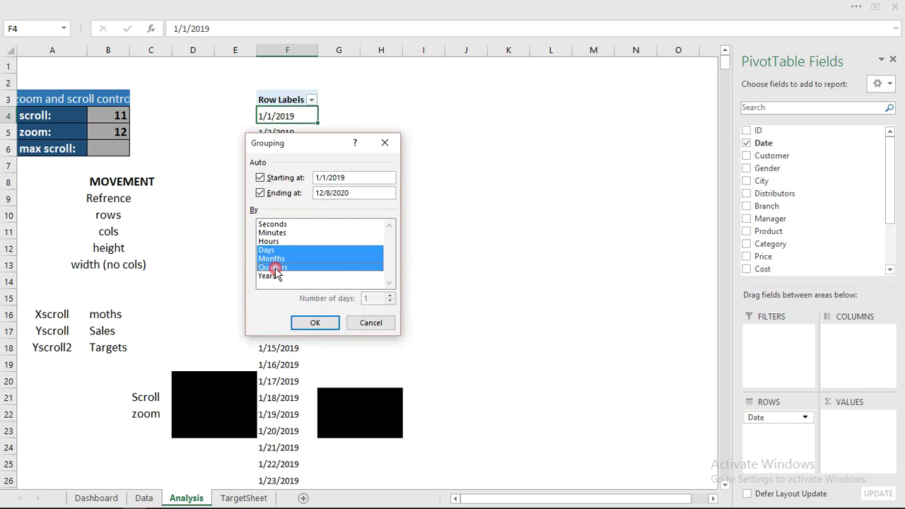
pyautogui.click(272, 267)
pyautogui.click(269, 276)
pyautogui.click(316, 322)
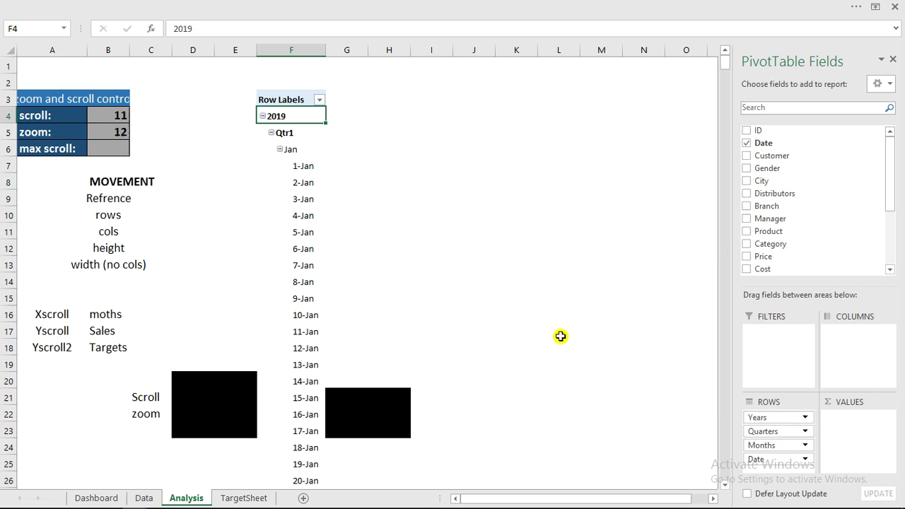
# Remove Date, Quarters and Years from the PivotTable's rows, leaving only Months.
pyautogui.moveTo(757, 459); pyautogui.dragTo(689, 441)
pyautogui.moveTo(762, 432); pyautogui.dragTo(686, 426)
pyautogui.moveTo(758, 422); pyautogui.dragTo(751, 258)
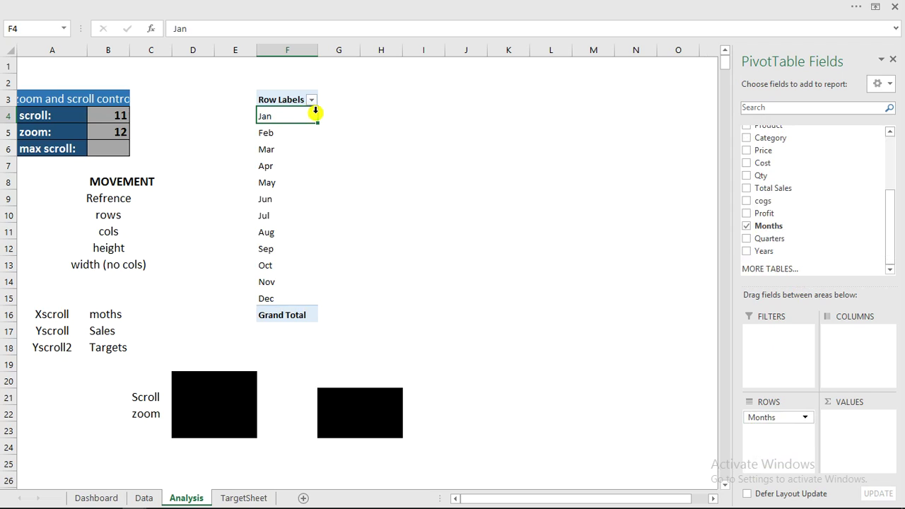
# Add Years as a report filter to the PivotTable and limit it to 2020.
pyautogui.moveTo(762, 250); pyautogui.dragTo(769, 342)
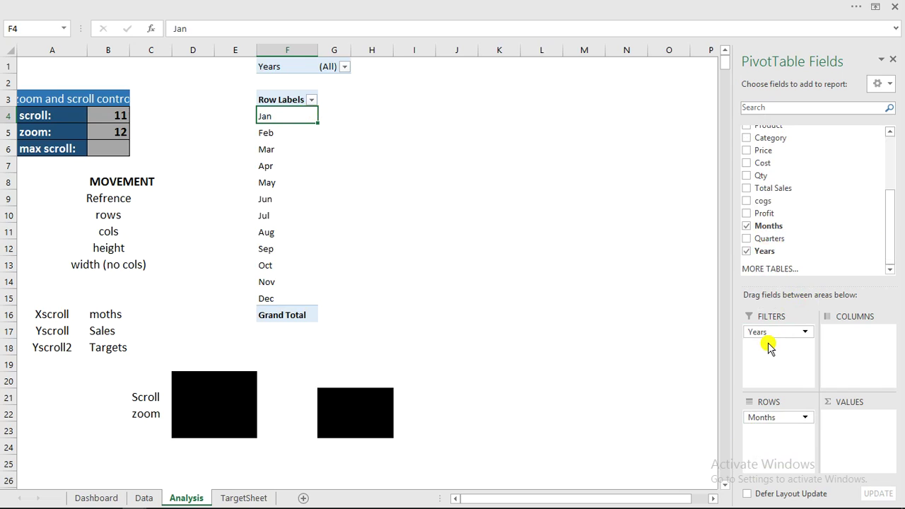
pyautogui.click(345, 68)
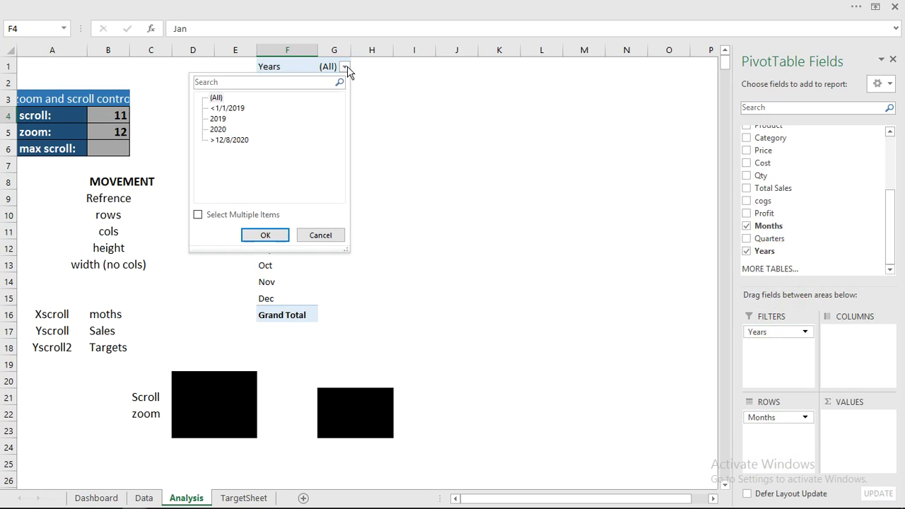
pyautogui.click(198, 214)
pyautogui.click(213, 98)
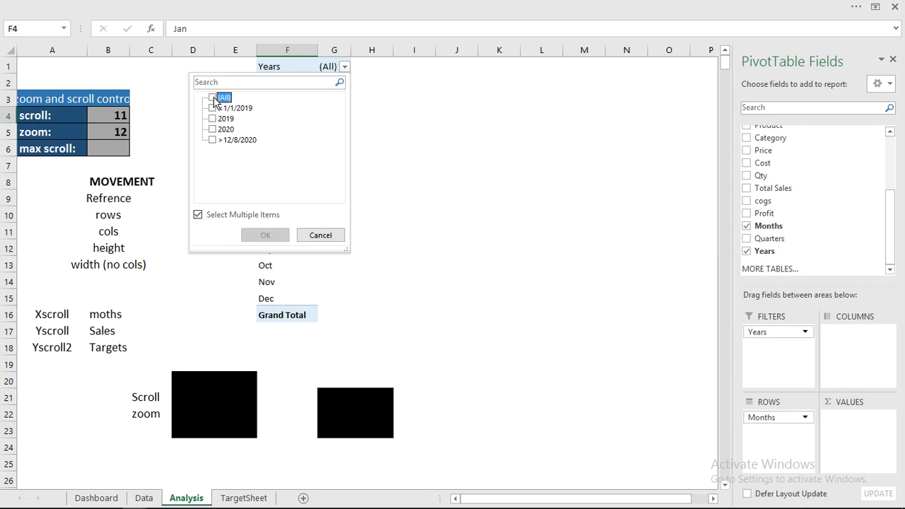
pyautogui.click(213, 129)
pyautogui.click(280, 237)
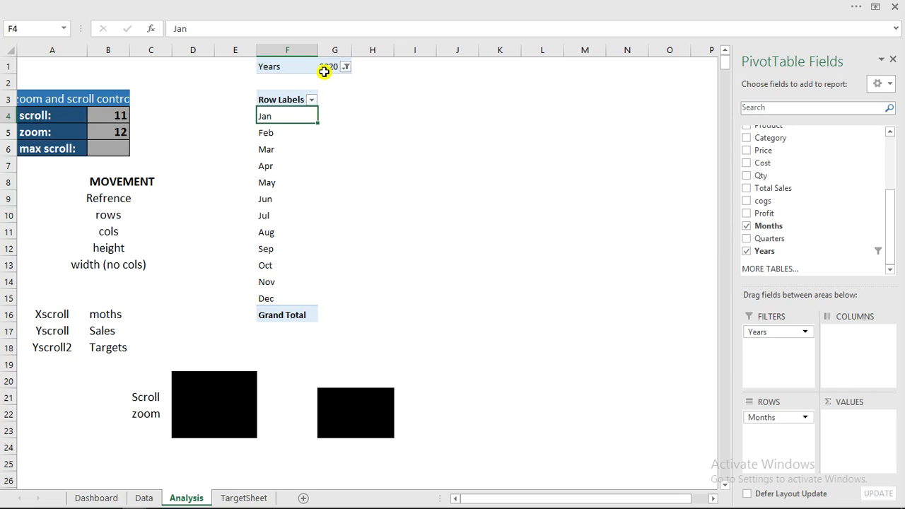
# Review the monthly 2020 sales targets on TargetSheet, and add Total Sales to the Analysis PivotTable's values.
pyautogui.click(241, 497)
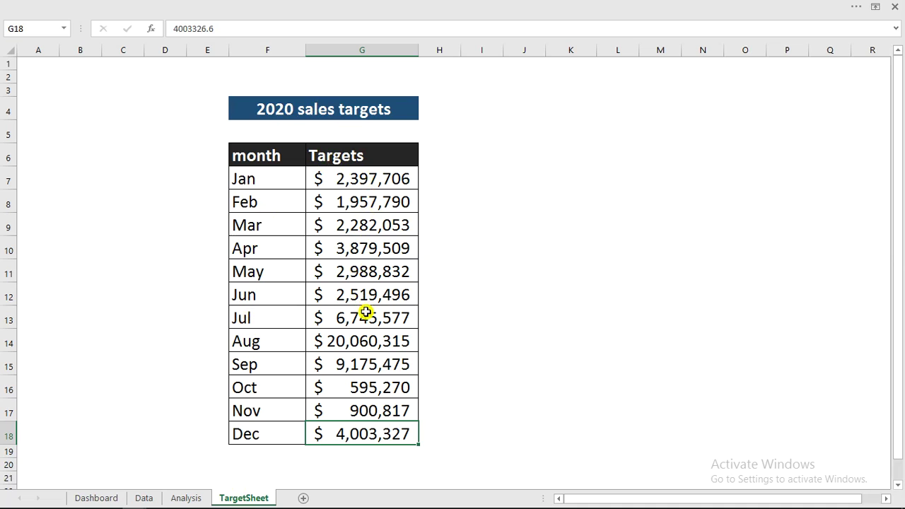
pyautogui.click(181, 498)
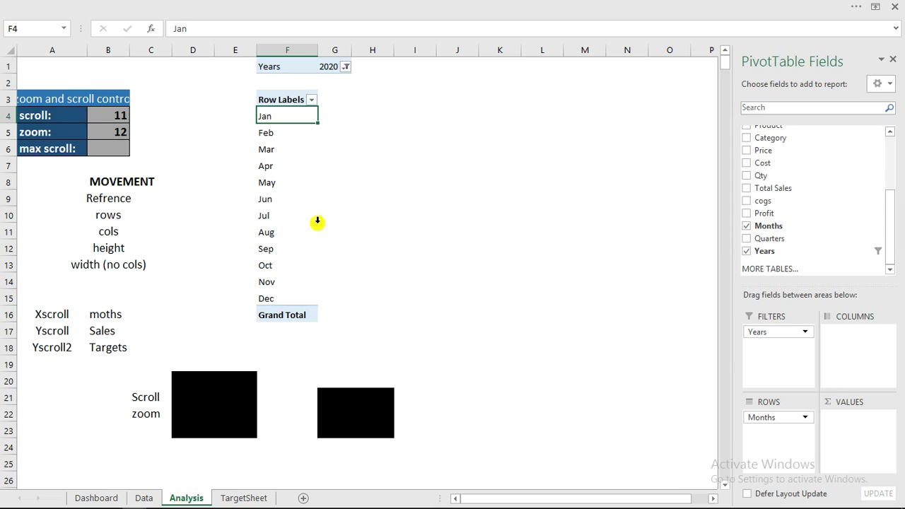
pyautogui.click(747, 189)
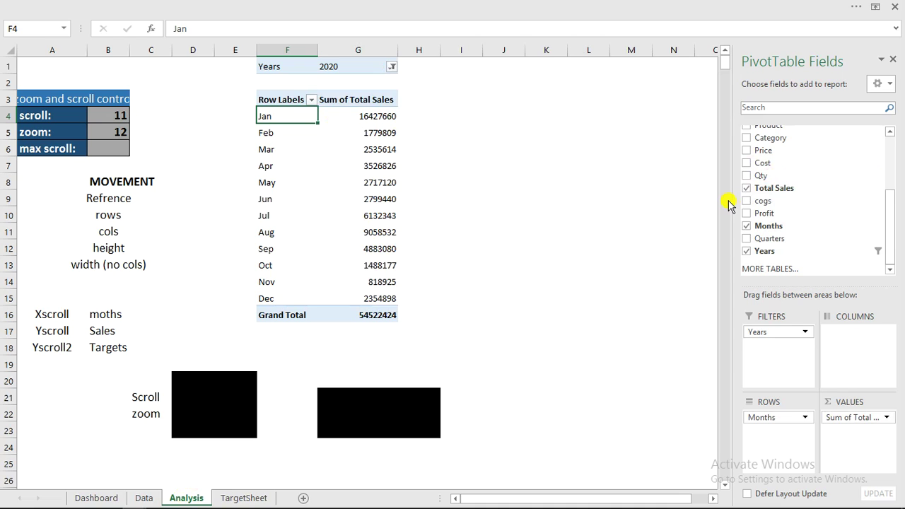
# Remove the grand total row from the monthly sales PivotTable.
pyautogui.click(290, 315)
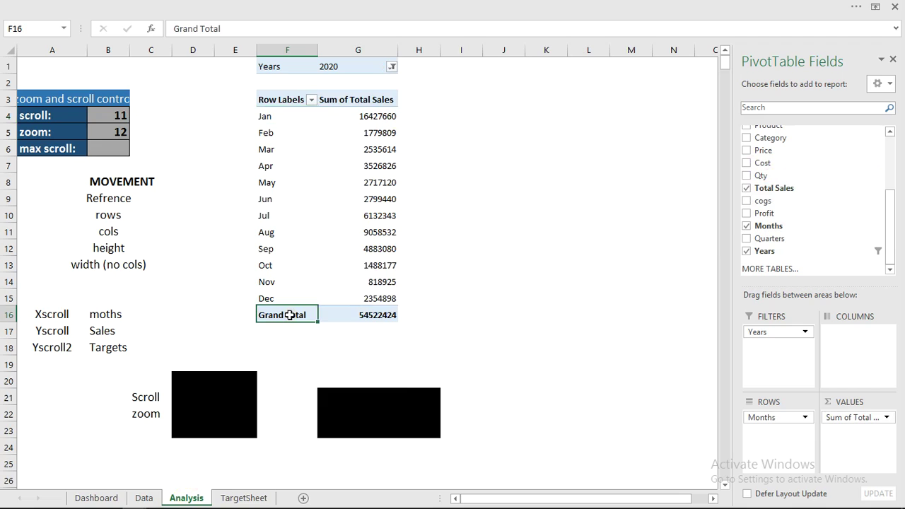
pyautogui.rightClick(290, 315)
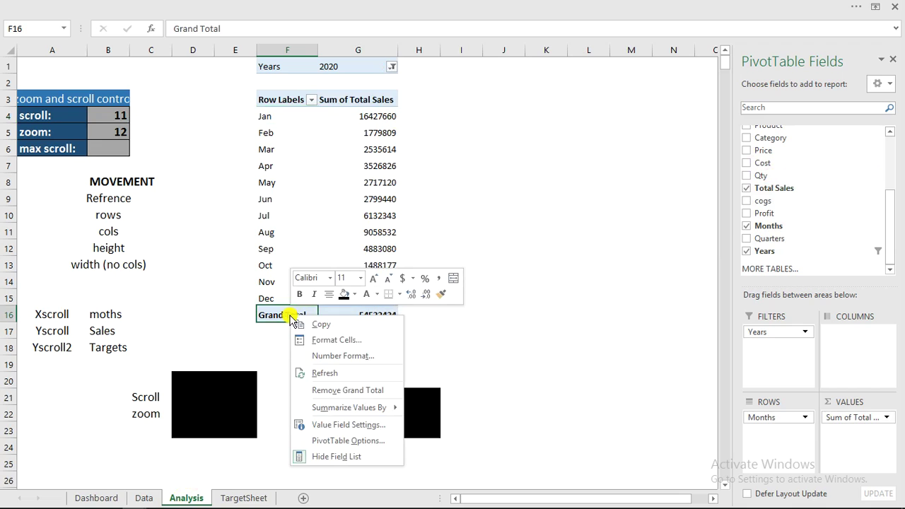
pyautogui.click(333, 396)
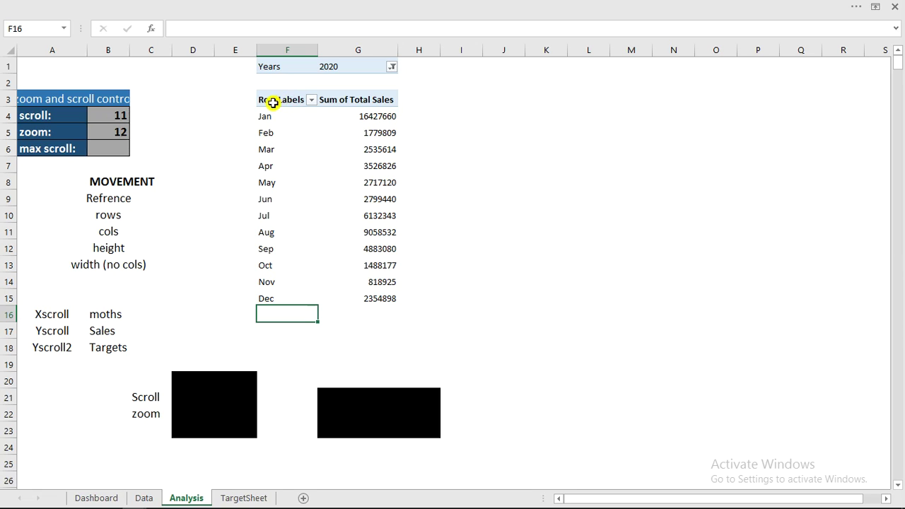
# Change the monthly sales PivotTable's report layout to tabular form.
pyautogui.click(288, 100)
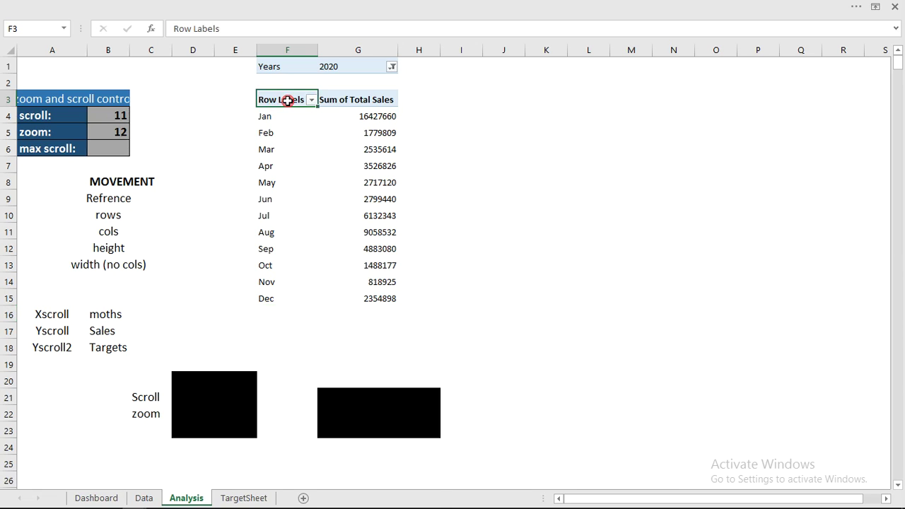
pyautogui.click(542, 4)
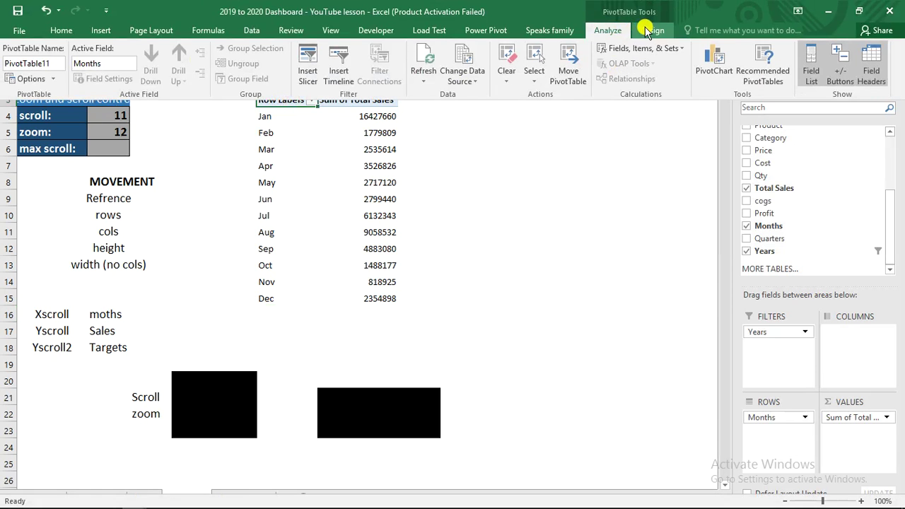
pyautogui.click(647, 29)
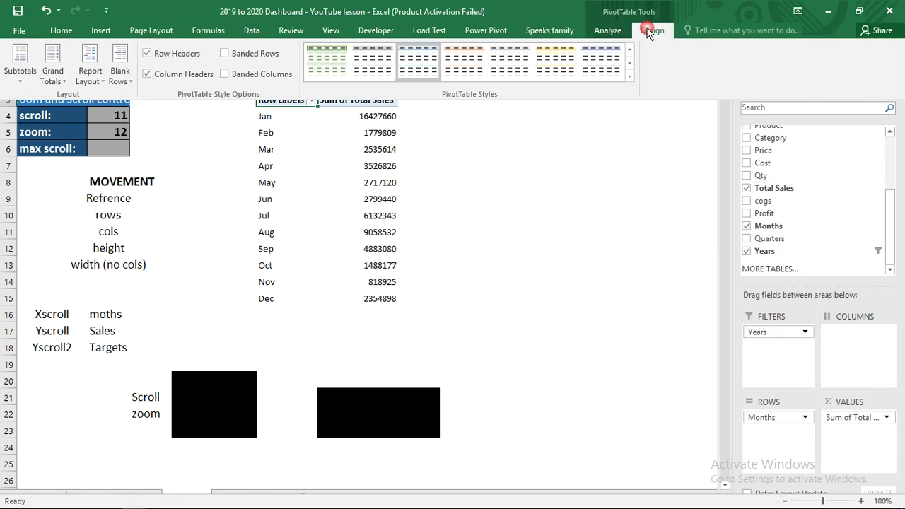
pyautogui.click(90, 84)
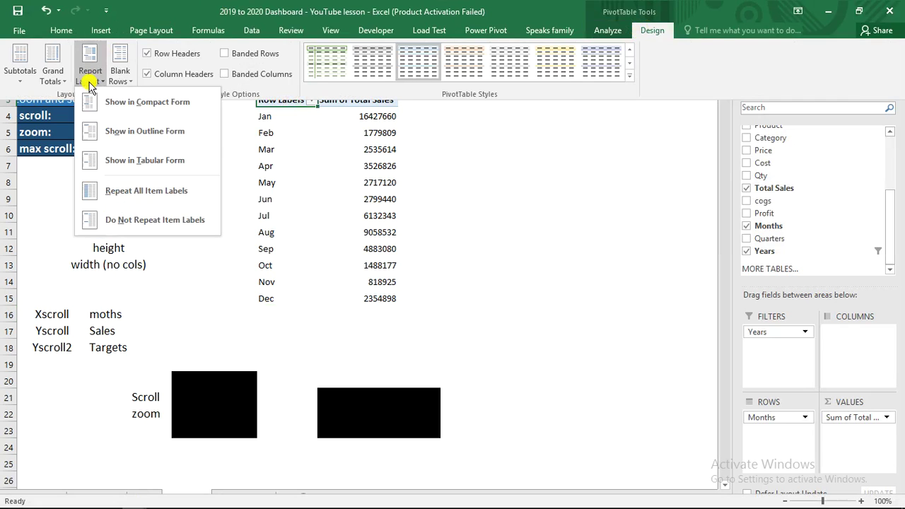
pyautogui.click(140, 164)
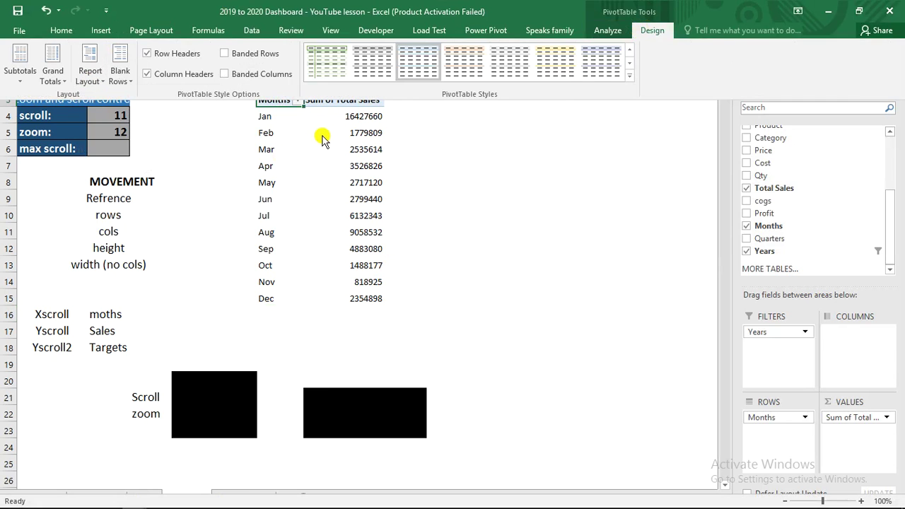
# Hide the PivotTable field list on the Analysis sheet.
pyautogui.click(289, 99)
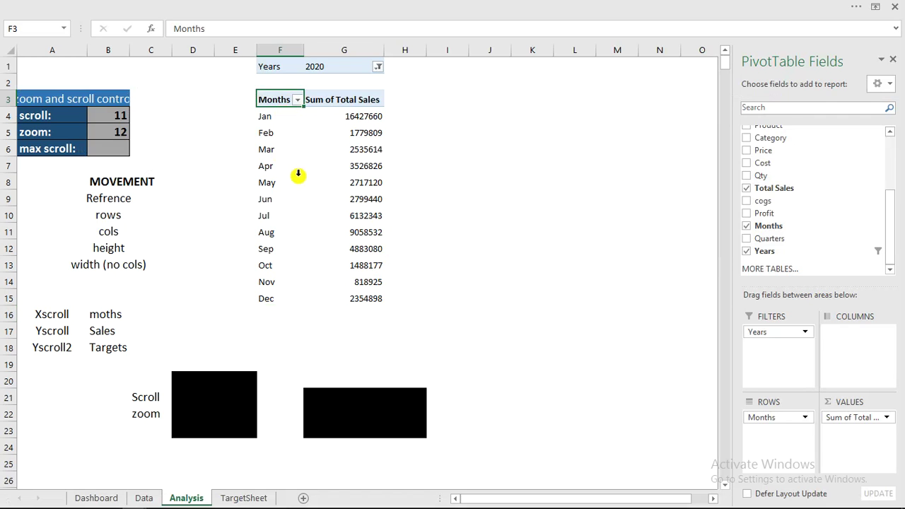
pyautogui.click(893, 61)
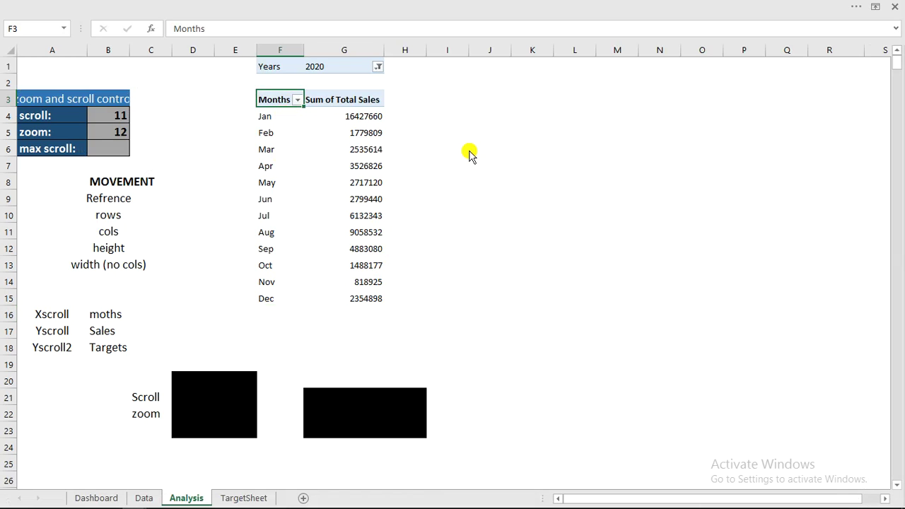
pyautogui.click(469, 149)
pyautogui.click(361, 154)
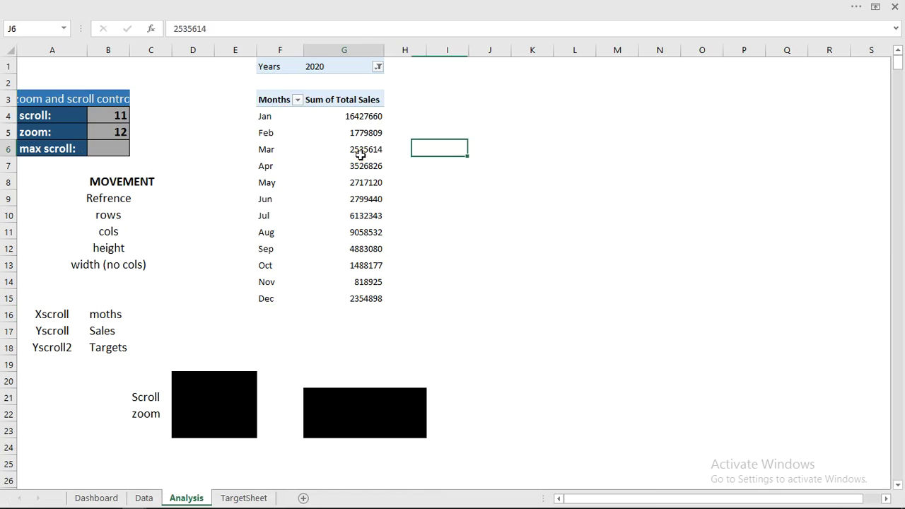
# Redisplay the field list from the PivotTable's month labels, and close it again.
pyautogui.click(260, 148)
pyautogui.click(294, 192)
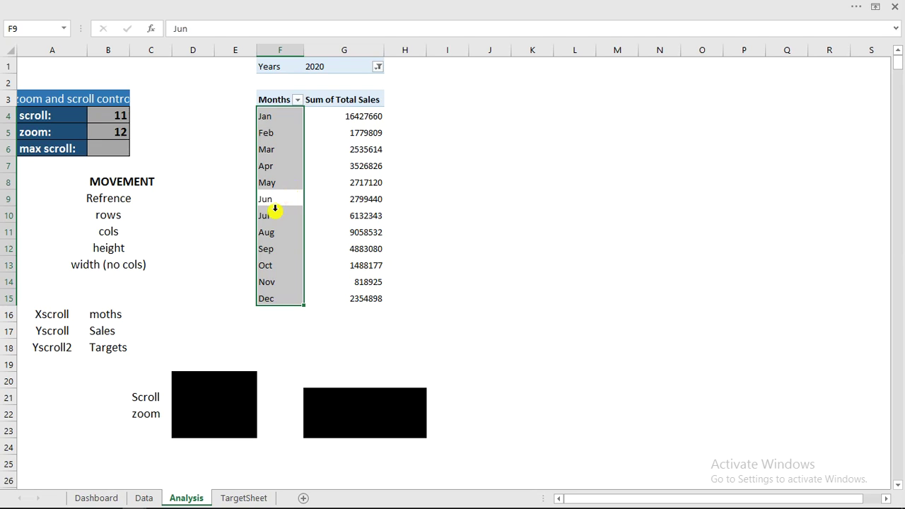
pyautogui.rightClick(281, 199)
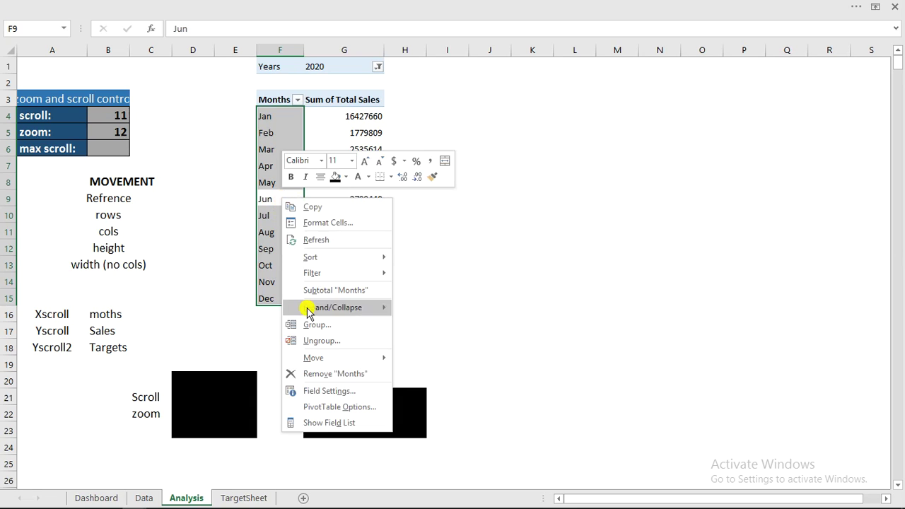
pyautogui.click(328, 423)
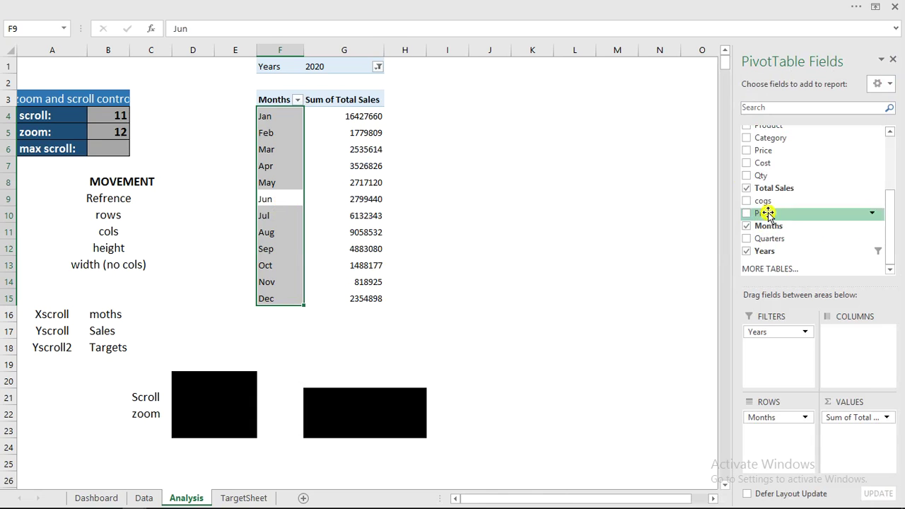
pyautogui.click(894, 61)
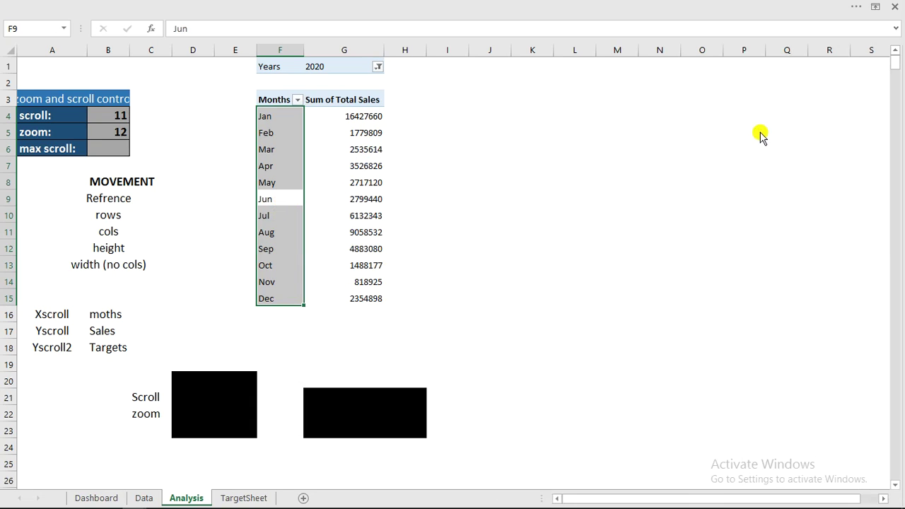
# Add the column header Target in H3, beside the PivotTable's sales column.
pyautogui.click(396, 99)
pyautogui.write('=')
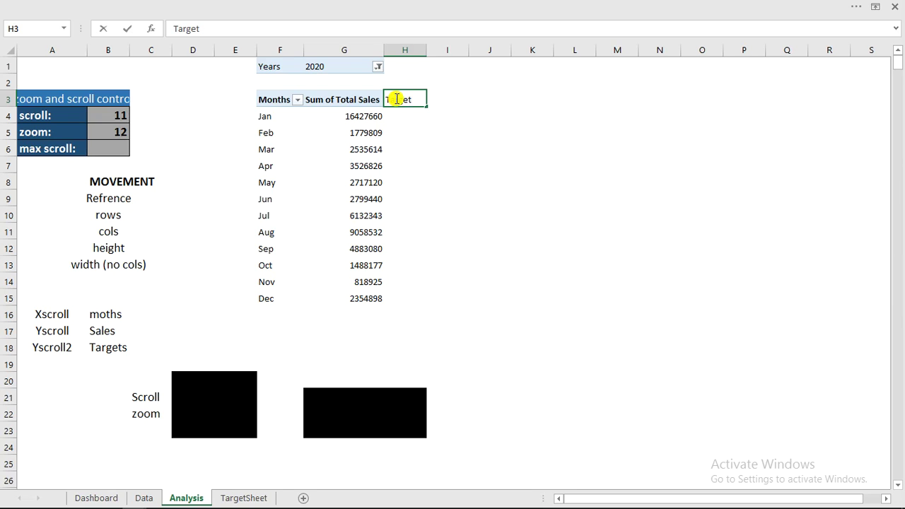
pyautogui.press('Return')
# Look up January's target in H4 with =VLOOKUP(F4,TargetSheet!F7:G18,2,0).
pyautogui.write('=vl')
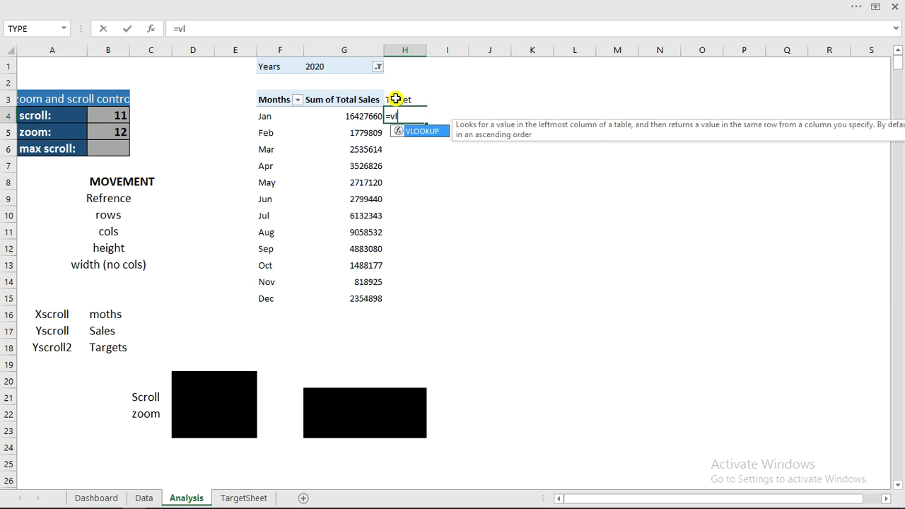
pyautogui.press('Tab')
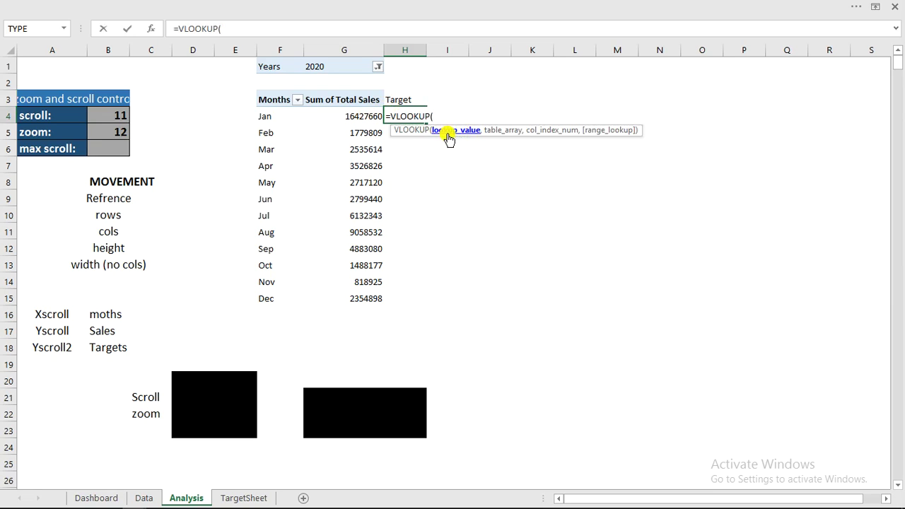
pyautogui.click(269, 116)
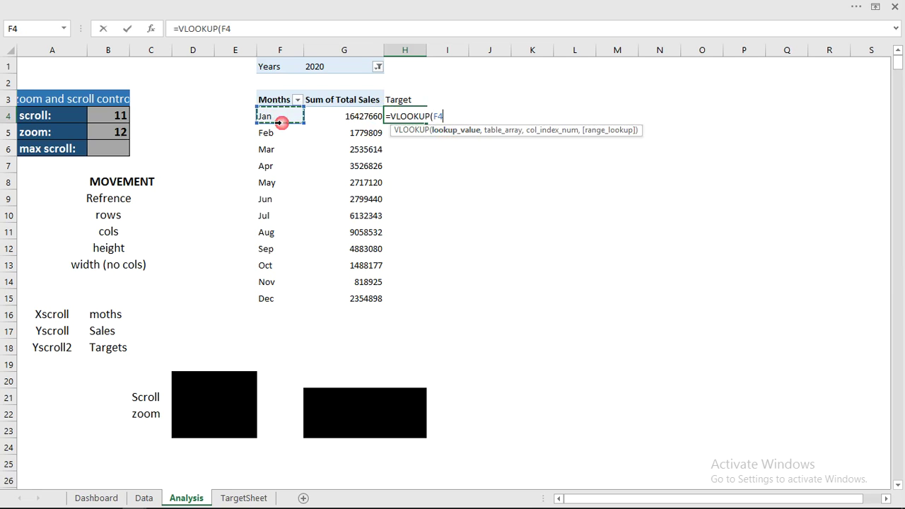
pyautogui.write(',')
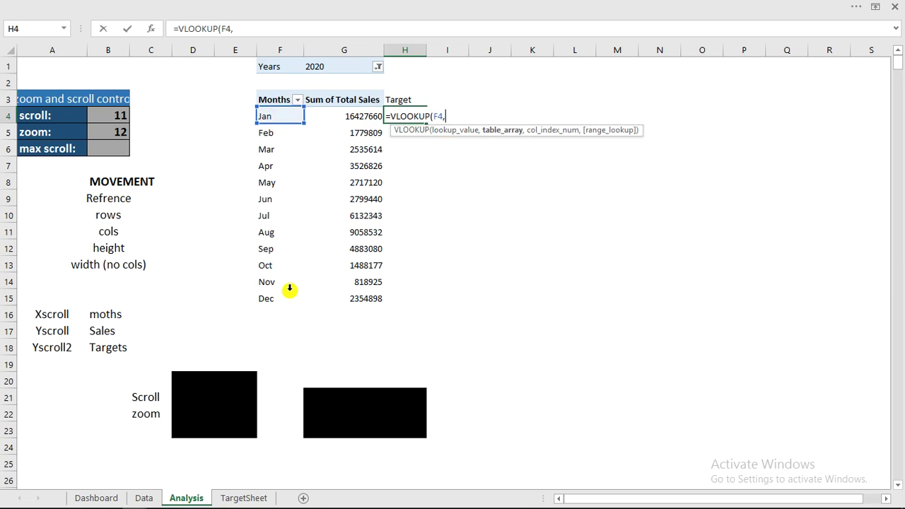
pyautogui.click(243, 498)
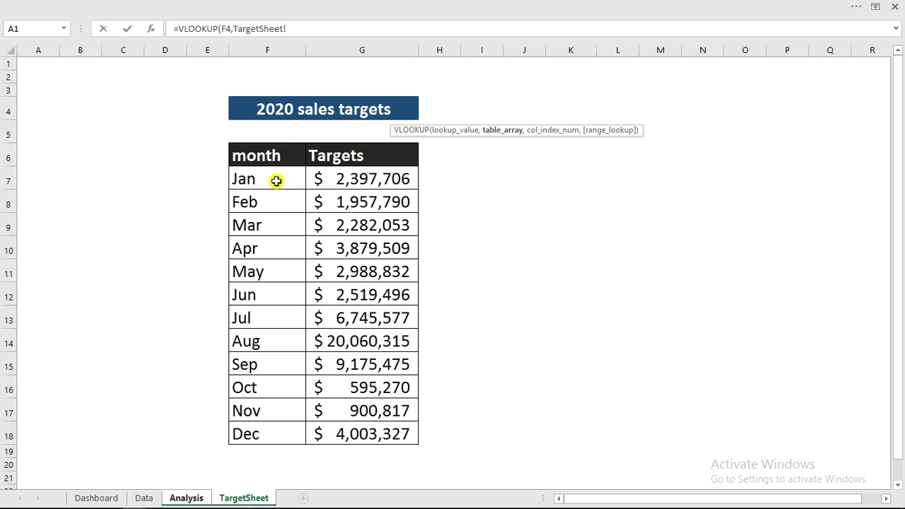
pyautogui.moveTo(276, 180); pyautogui.dragTo(373, 436)
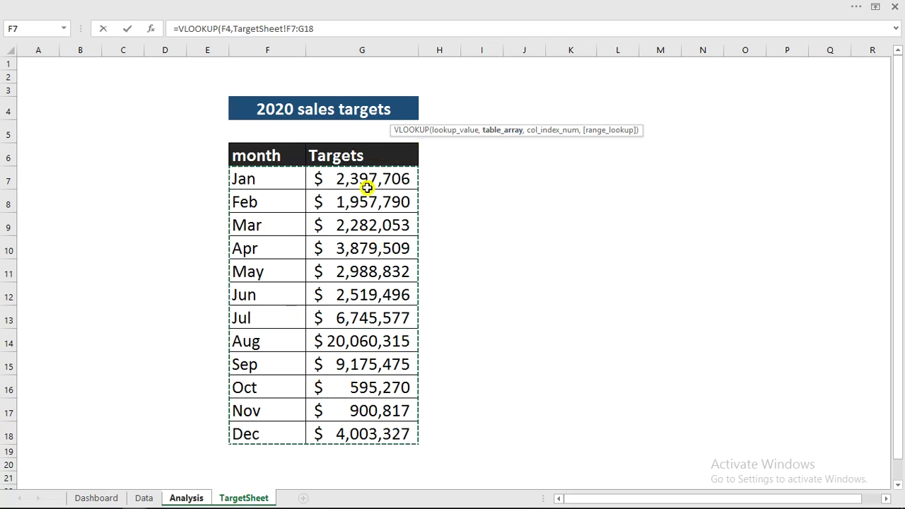
pyautogui.write(',2')
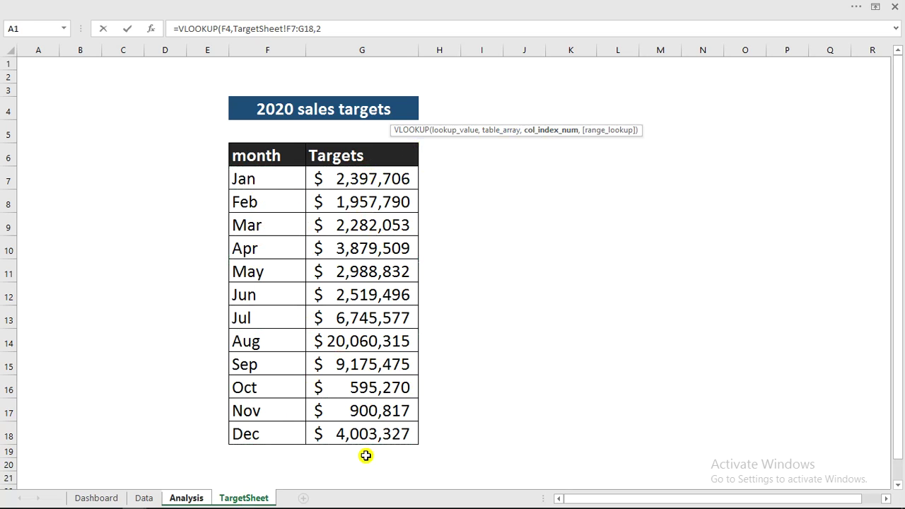
pyautogui.write(',')
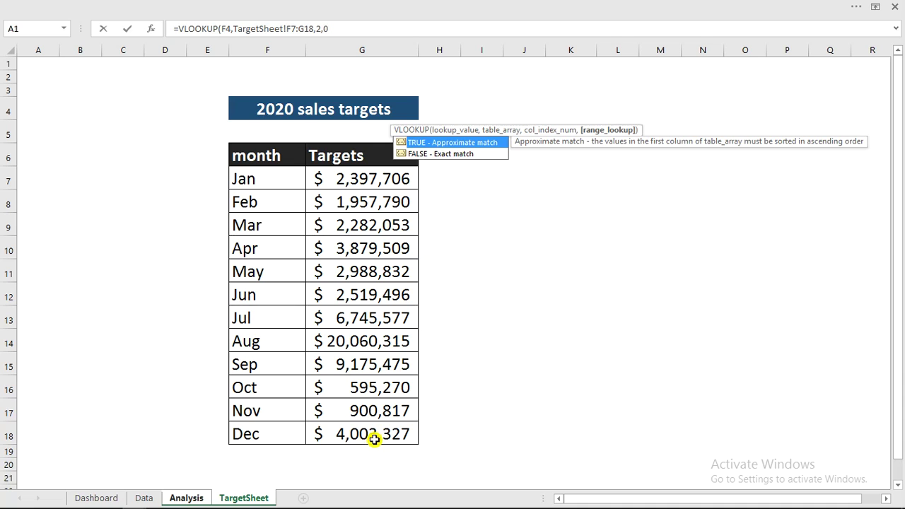
pyautogui.write('0)')
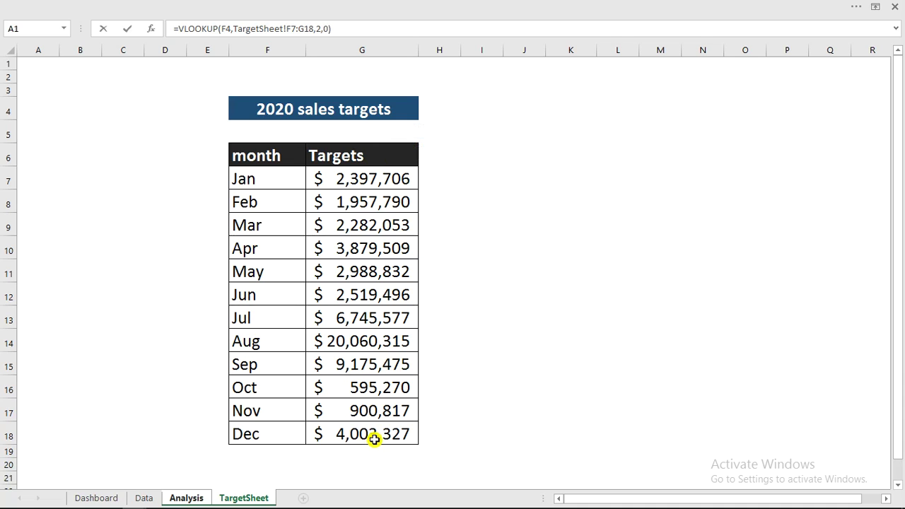
pyautogui.press('Return')
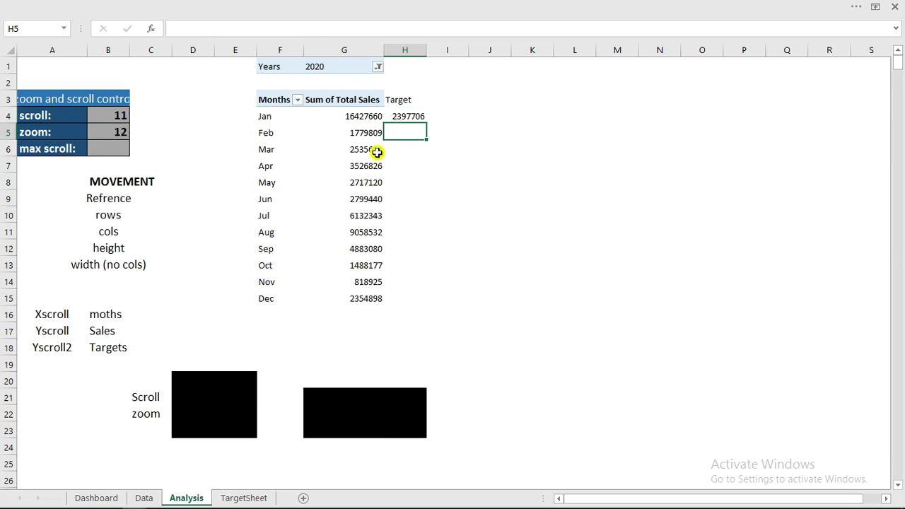
# Fill the target lookup down to the December row in H15, and check the October formula's references.
pyautogui.click(407, 118)
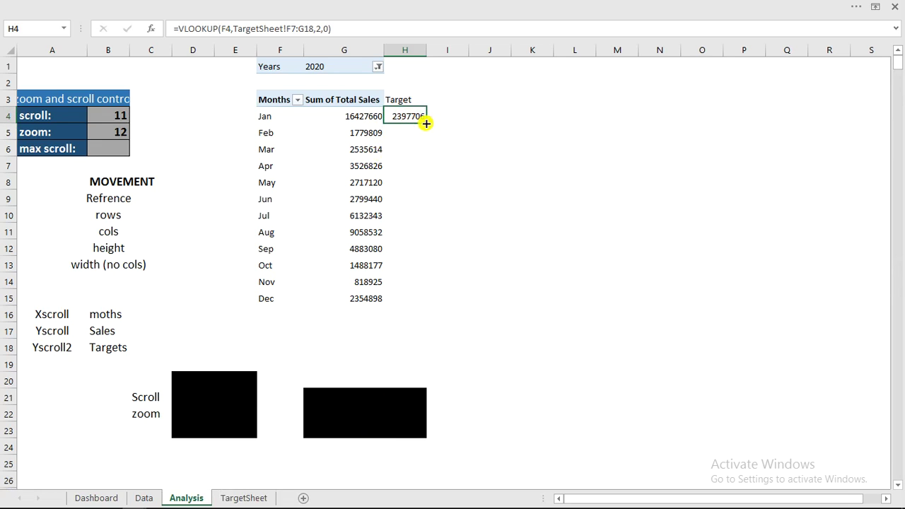
pyautogui.doubleClick(426, 123)
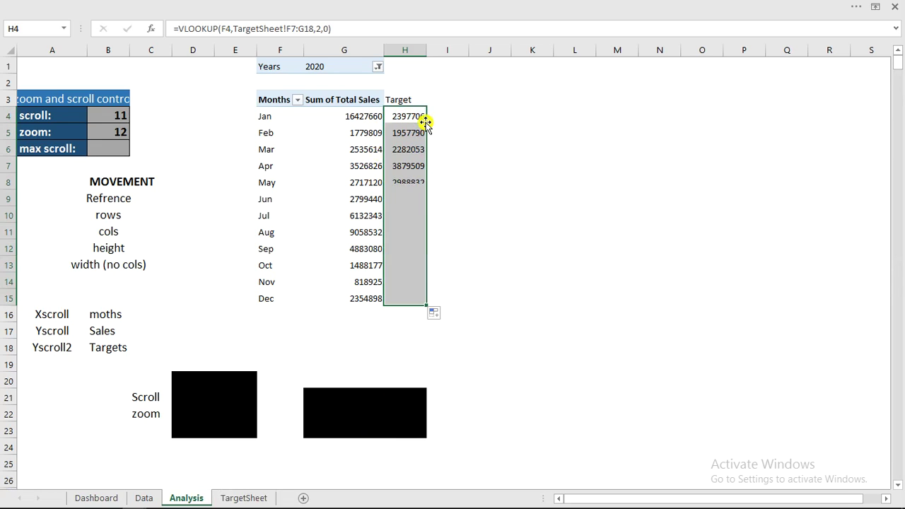
pyautogui.click(406, 264)
pyautogui.click(324, 34)
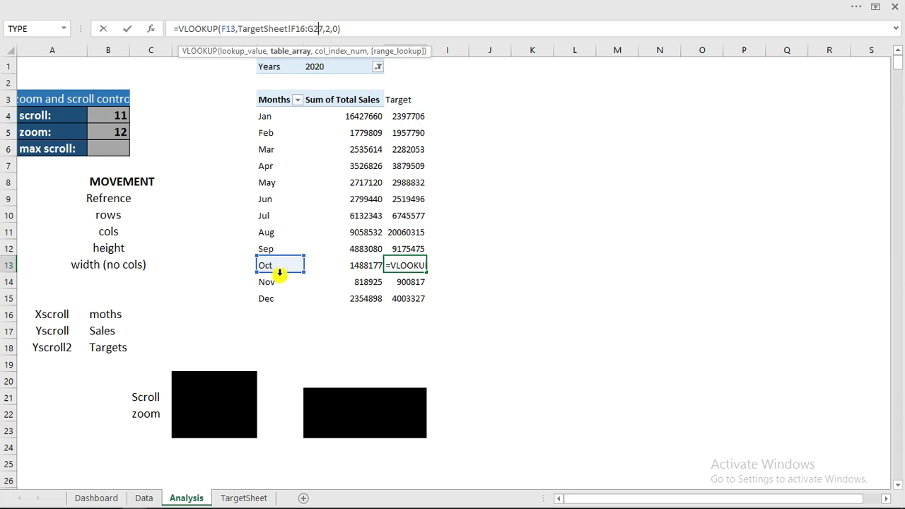
pyautogui.hotkey('ctrl', 'Return')
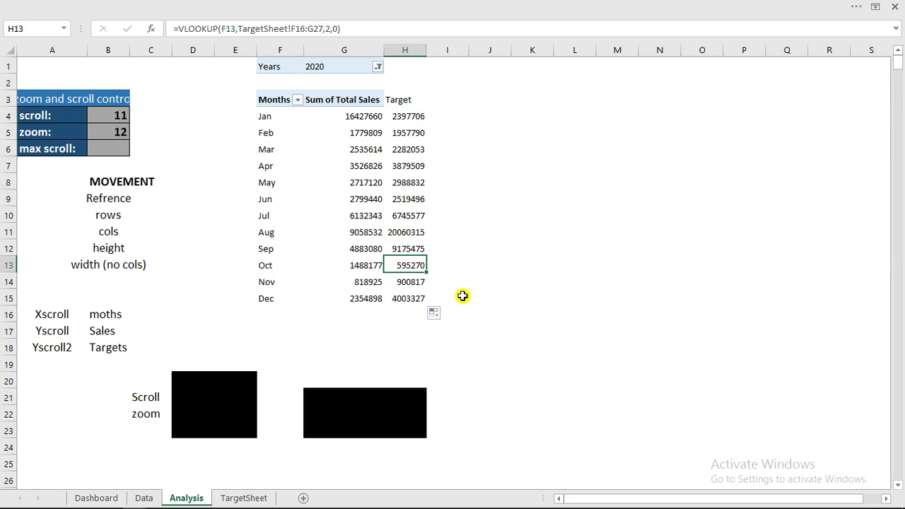
pyautogui.click(368, 140)
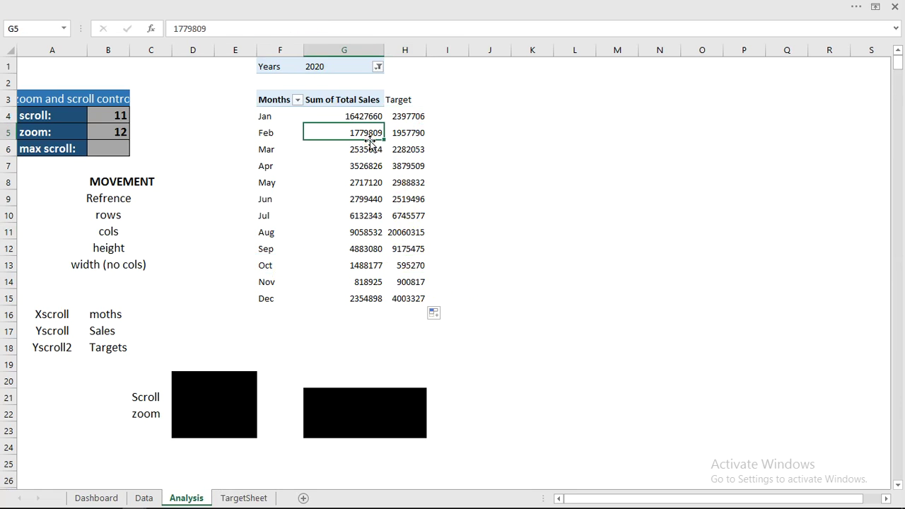
# Try charting the months, sales and targets in F3:H15 as a clustered column, and delete the chart.
pyautogui.moveTo(272, 99); pyautogui.dragTo(415, 301)
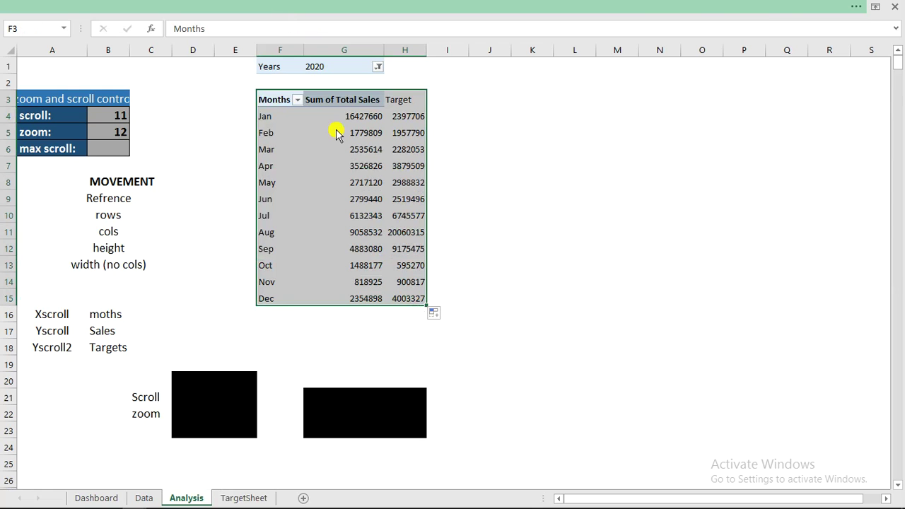
pyautogui.click(104, 31)
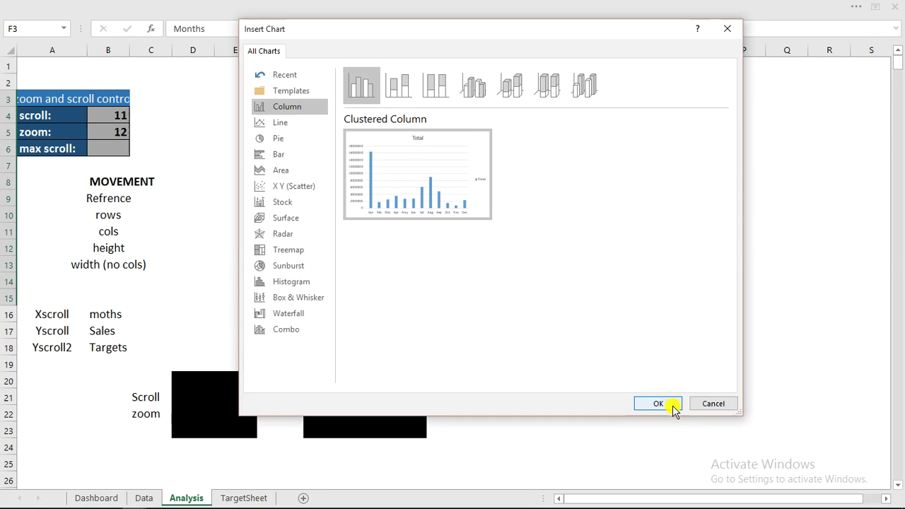
pyautogui.click(672, 407)
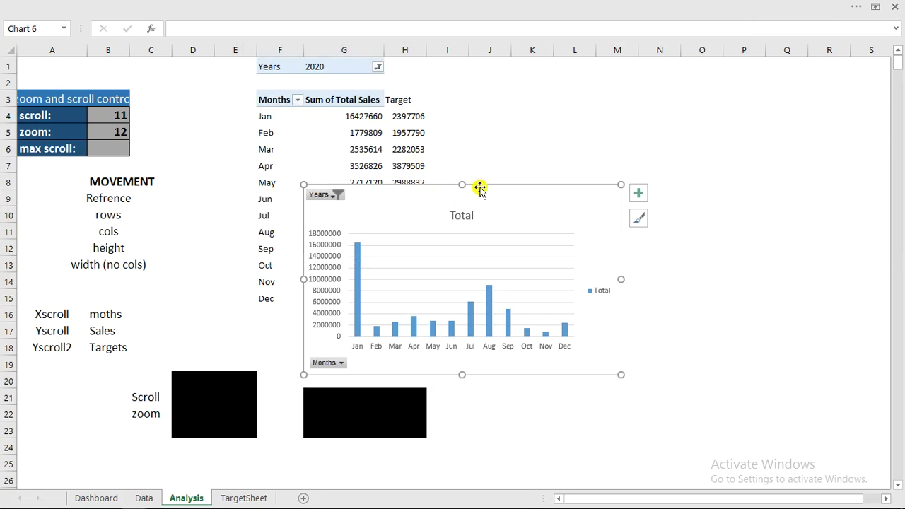
pyautogui.moveTo(485, 185); pyautogui.dragTo(670, 148)
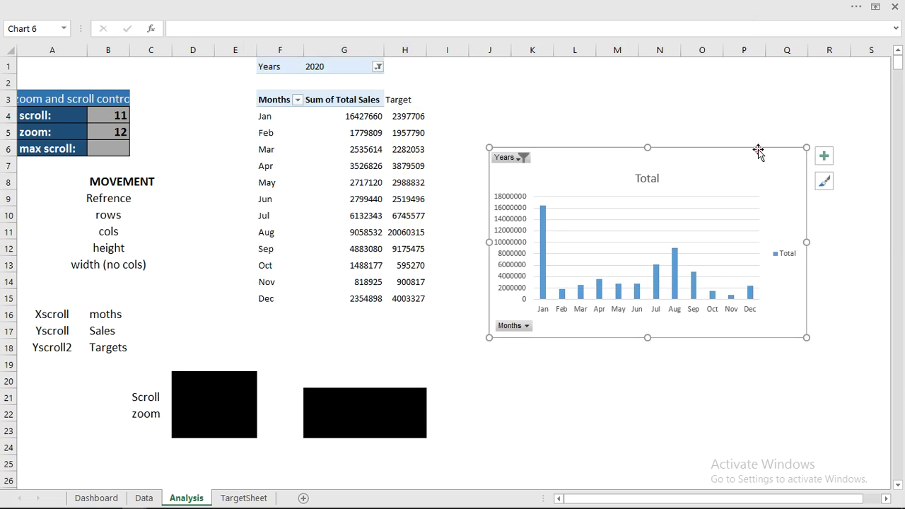
pyautogui.press('Delete')
pyautogui.click(405, 151)
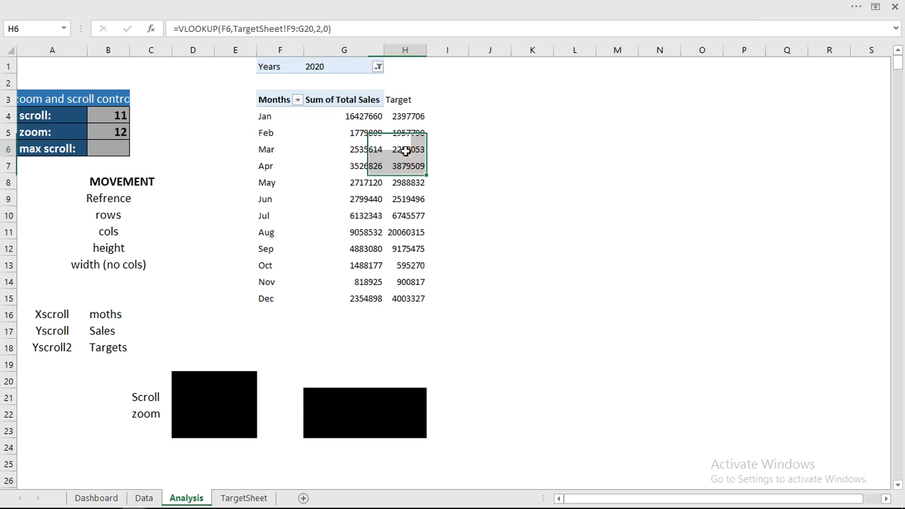
# Reproduce F3:H15 in J3:L15 by filling the reference =F3 across and down, and widen columns K and L to fit.
pyautogui.click(481, 99)
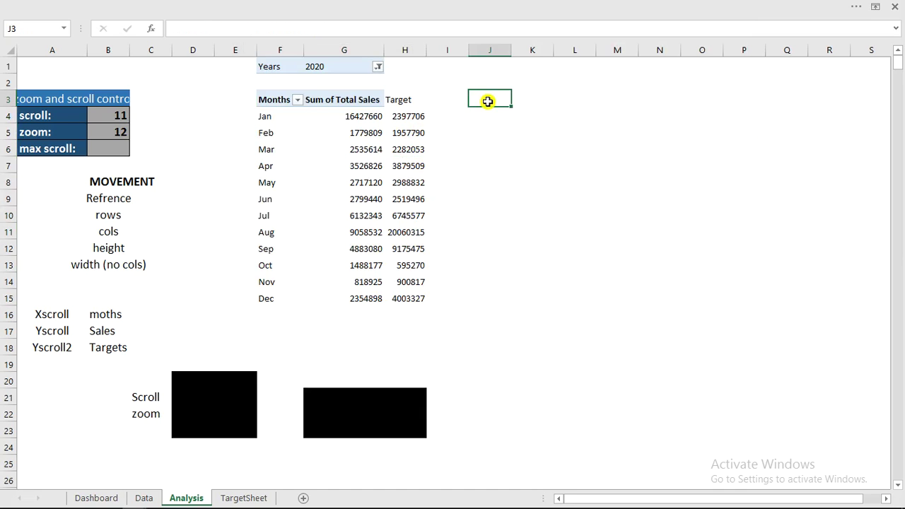
pyautogui.write('=')
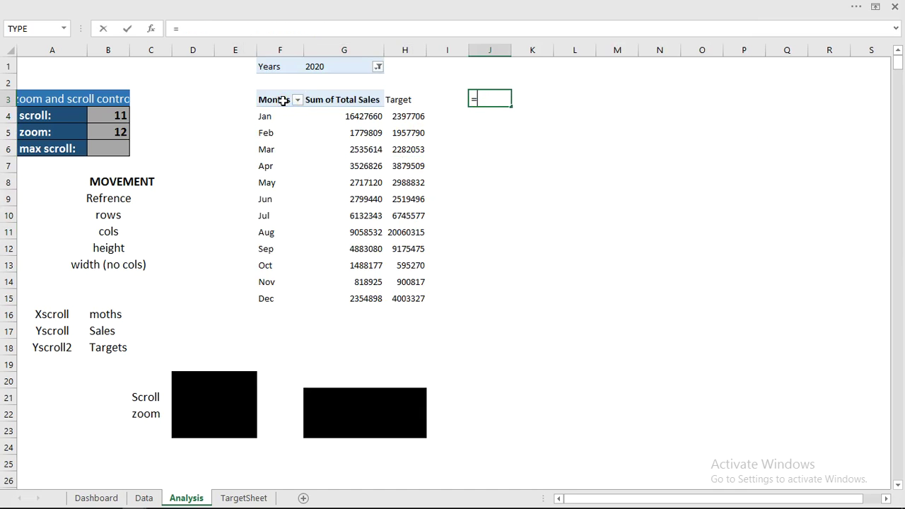
pyautogui.click(283, 101)
pyautogui.press('Return')
pyautogui.click(489, 95)
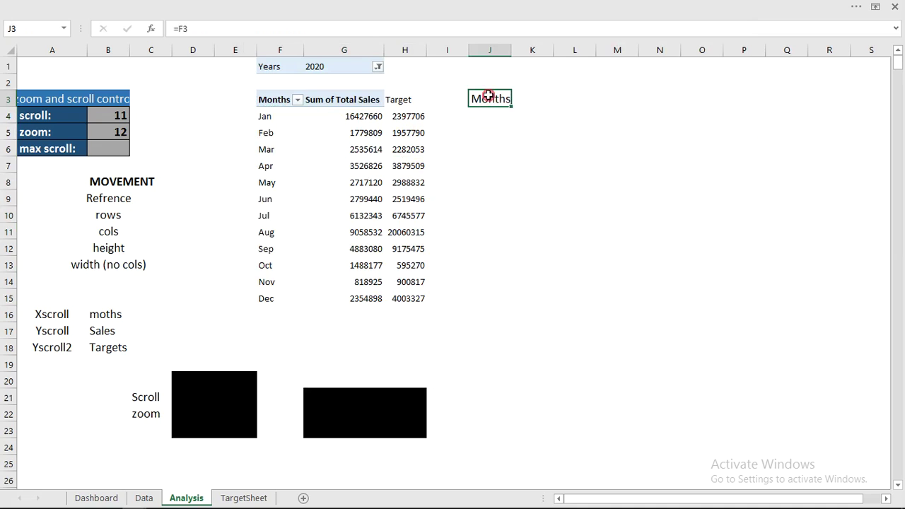
pyautogui.moveTo(511, 106); pyautogui.dragTo(589, 306)
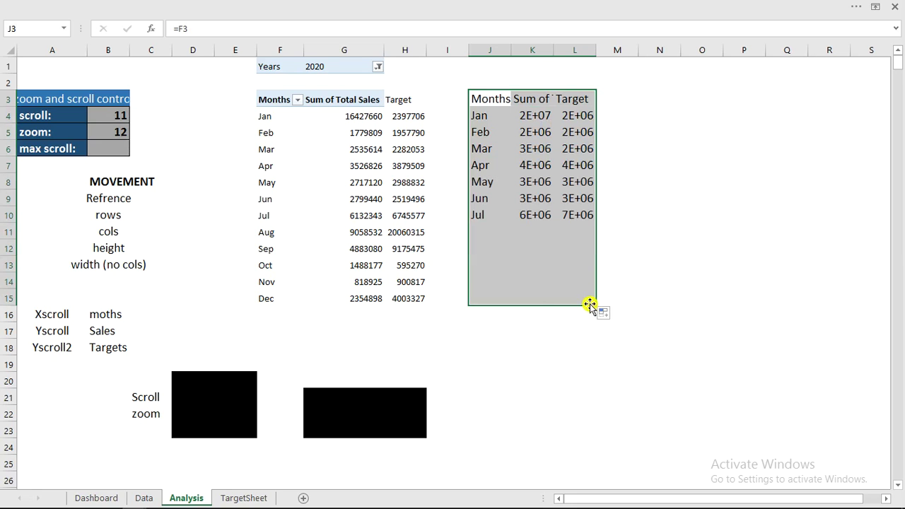
pyautogui.moveTo(551, 48); pyautogui.dragTo(611, 49)
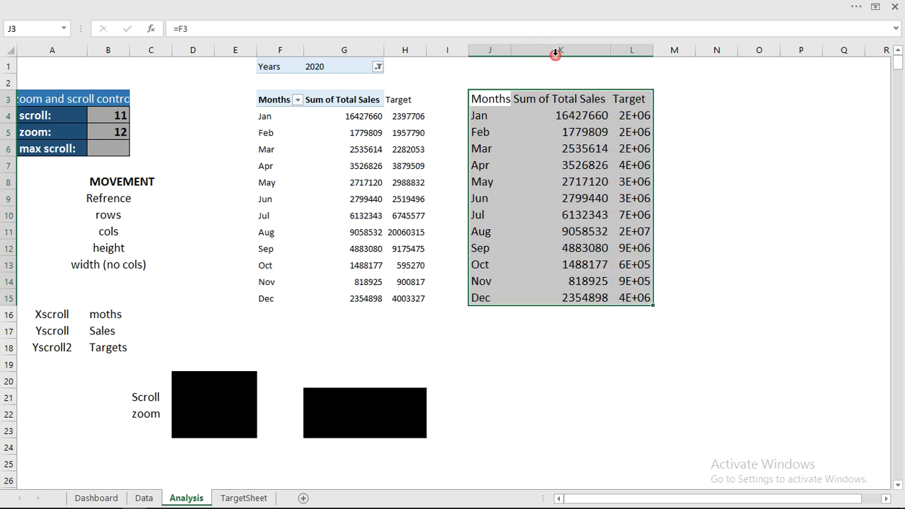
pyautogui.doubleClick(655, 53)
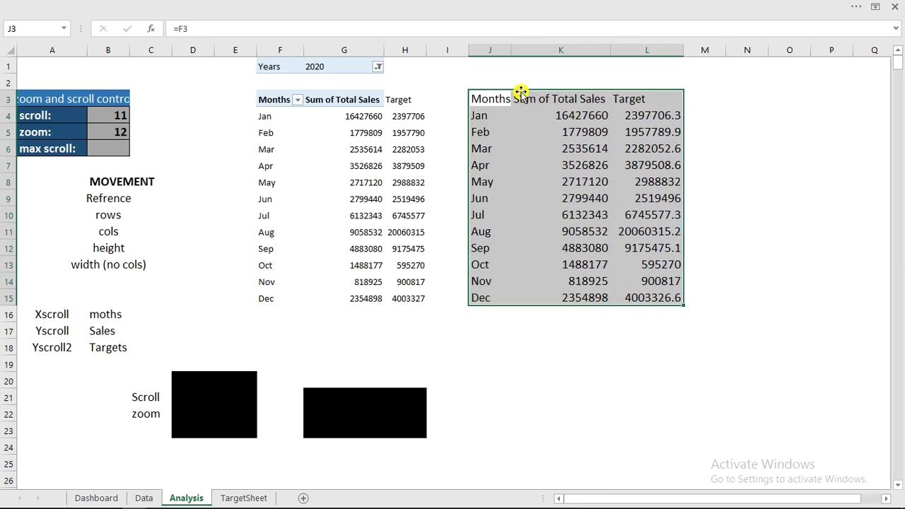
# Strip "sum of" from the pivot table's Total Sales header in G3 using Find and Replace, and narrow column K.
pyautogui.click(336, 101)
pyautogui.hotkey('ctrl', 'h')
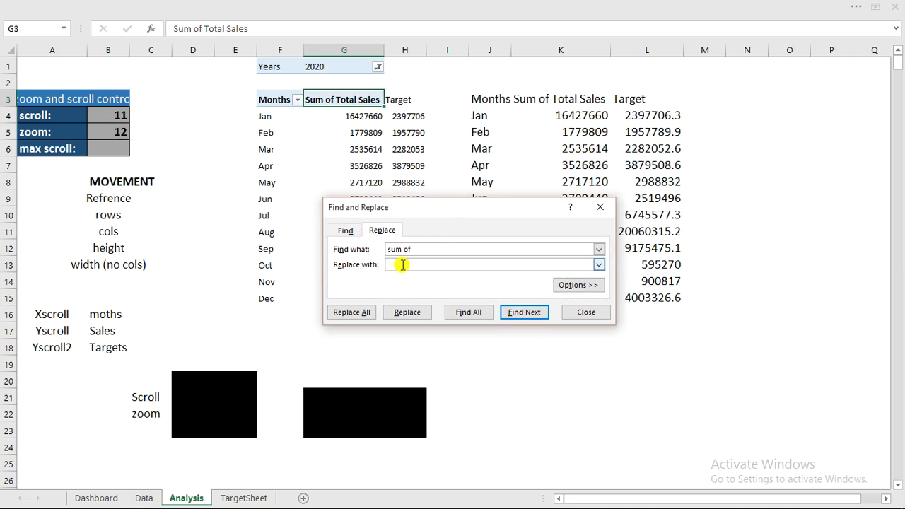
pyautogui.click(352, 312)
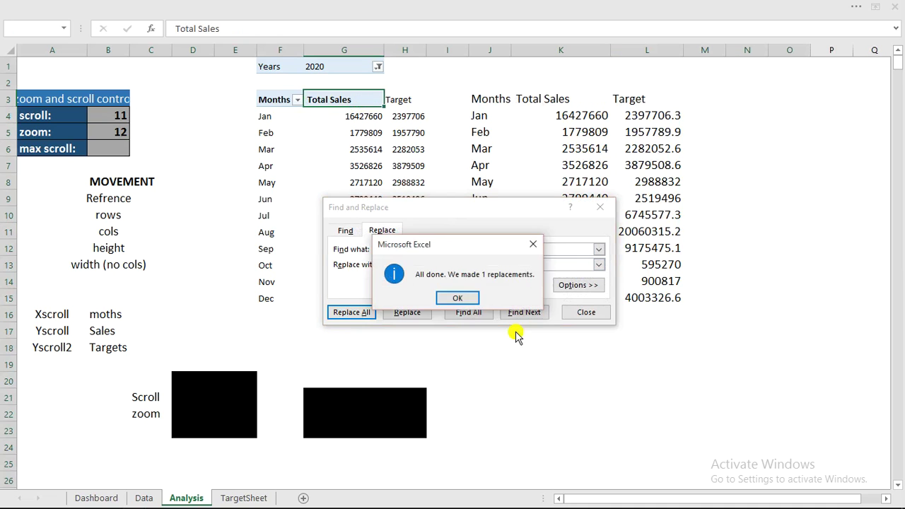
pyautogui.click(460, 299)
pyautogui.click(579, 315)
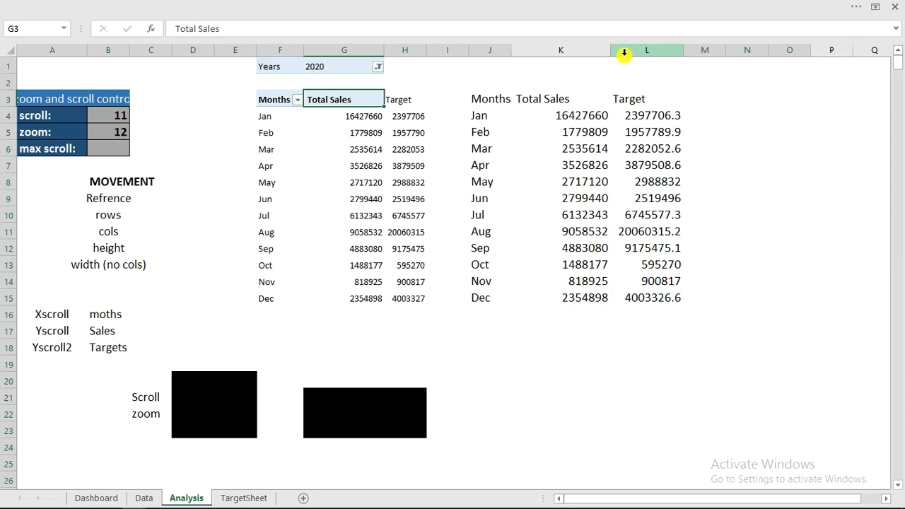
pyautogui.moveTo(611, 50); pyautogui.dragTo(592, 54)
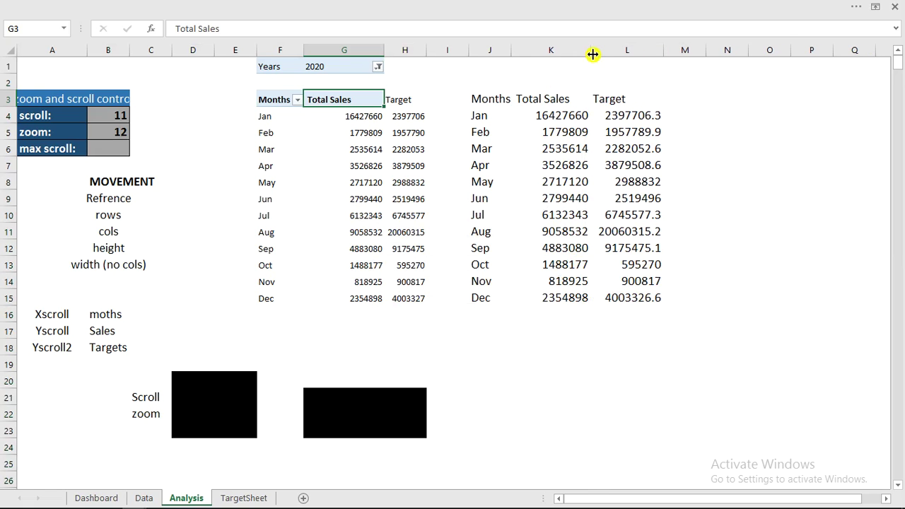
# Insert a combo chart from J3:L15 with Total Sales as clustered columns and Target as a line on the secondary axis.
pyautogui.moveTo(485, 99); pyautogui.dragTo(643, 297)
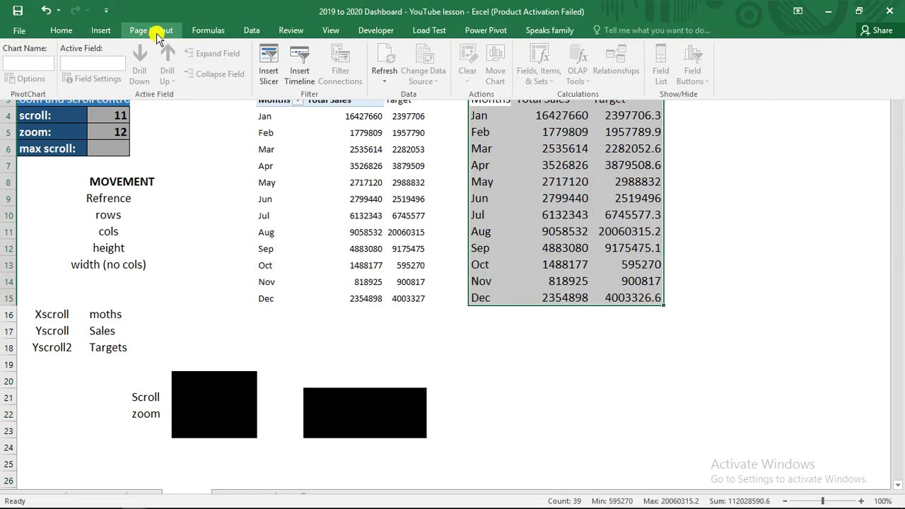
pyautogui.click(99, 32)
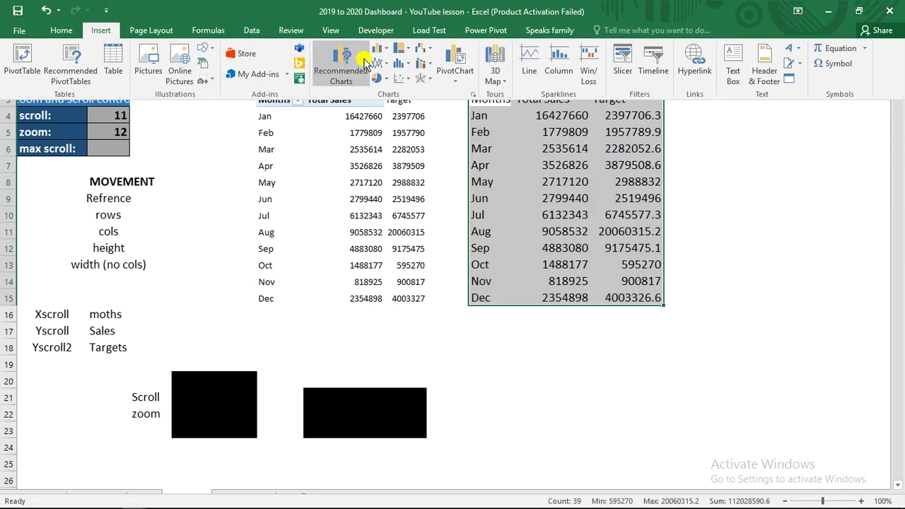
pyautogui.click(339, 60)
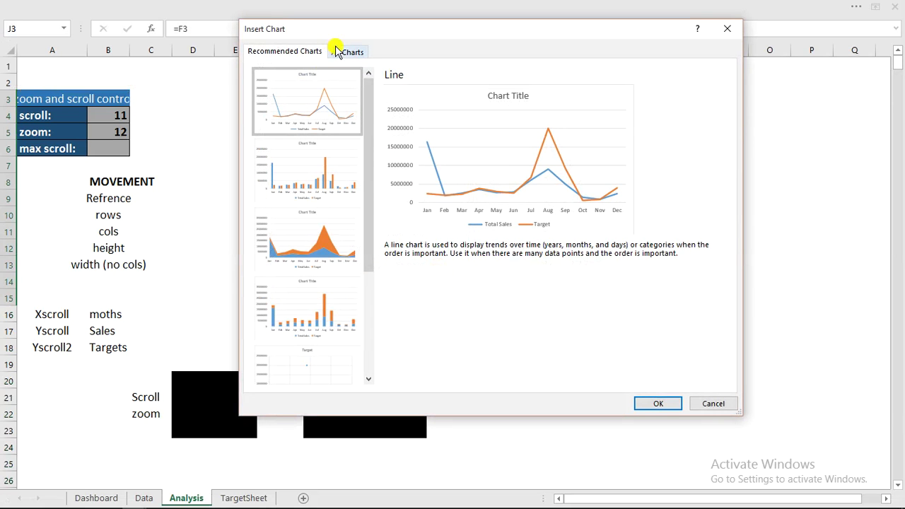
pyautogui.click(338, 52)
pyautogui.click(272, 329)
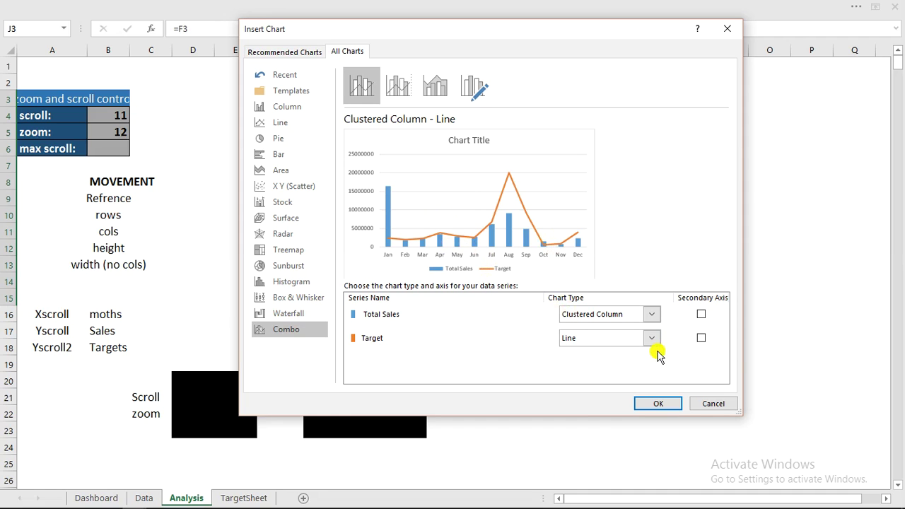
pyautogui.click(702, 339)
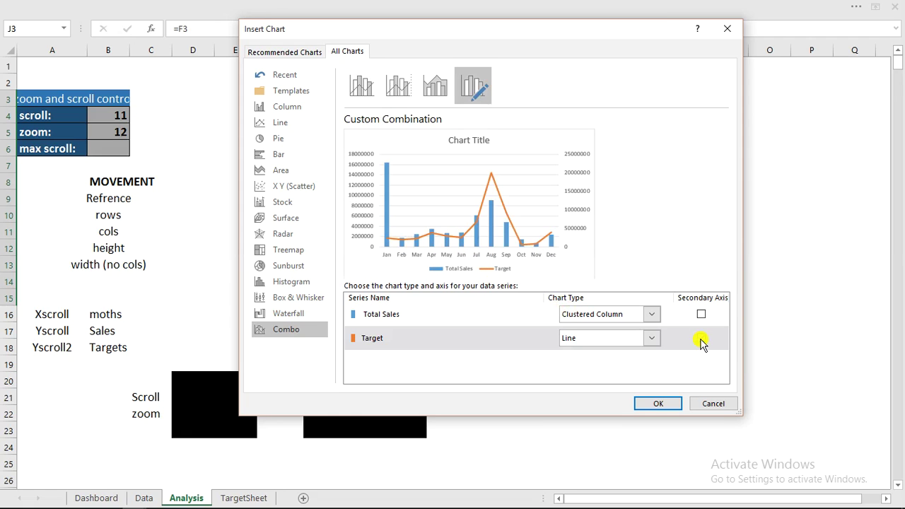
pyautogui.click(659, 404)
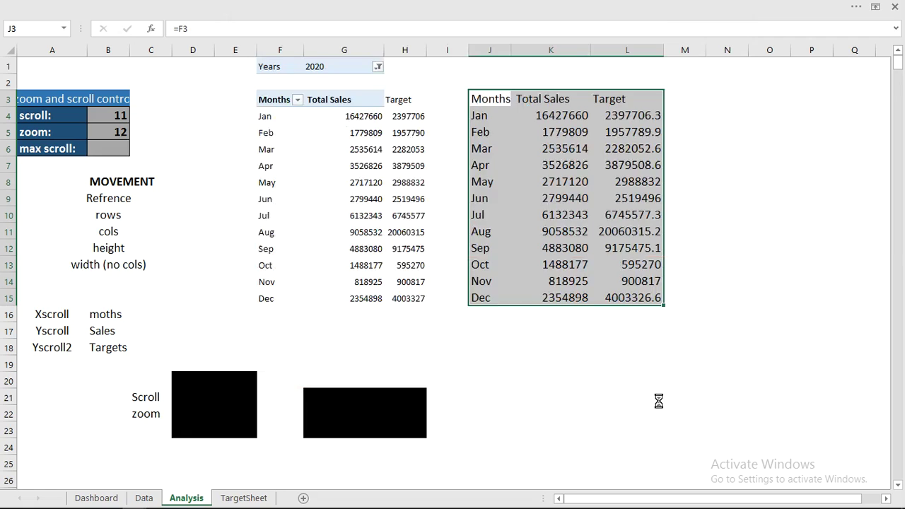
# Delete the combo chart's title and both its primary and secondary vertical axes.
pyautogui.click(461, 200)
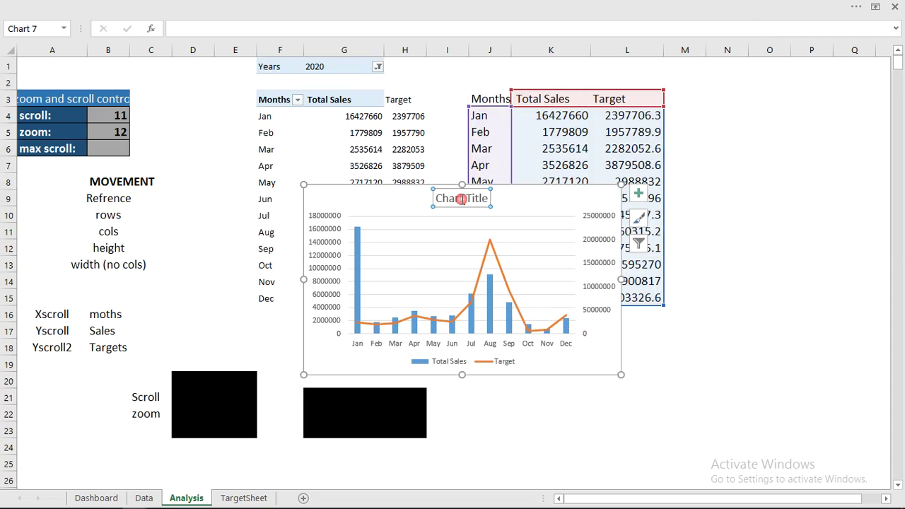
pyautogui.press('Delete')
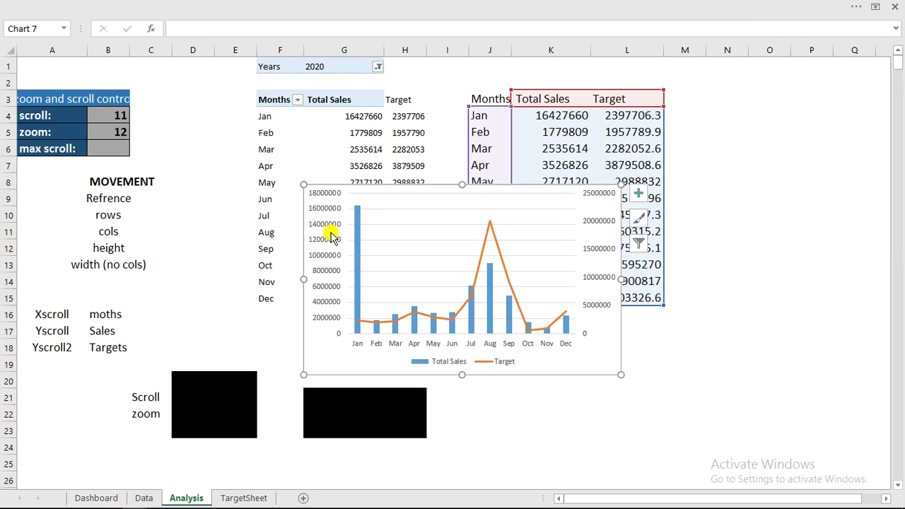
pyautogui.click(325, 242)
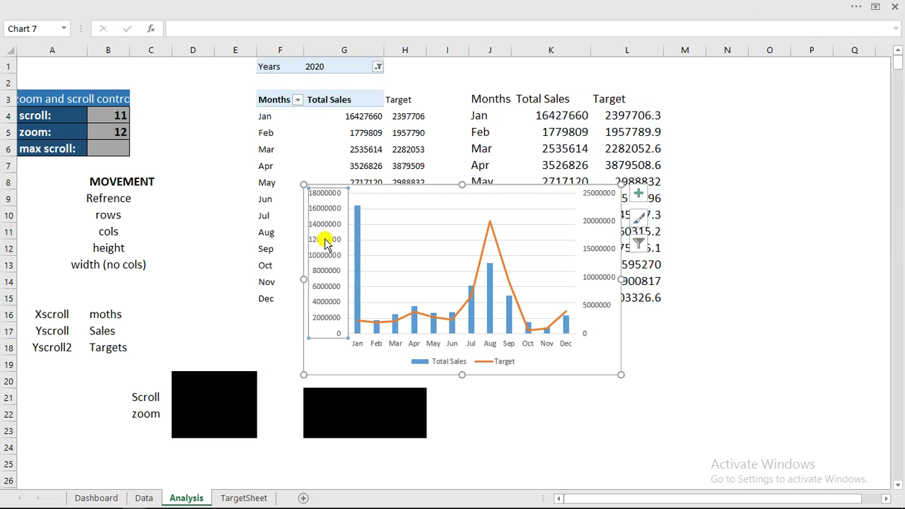
pyautogui.press('Delete')
pyautogui.click(601, 252)
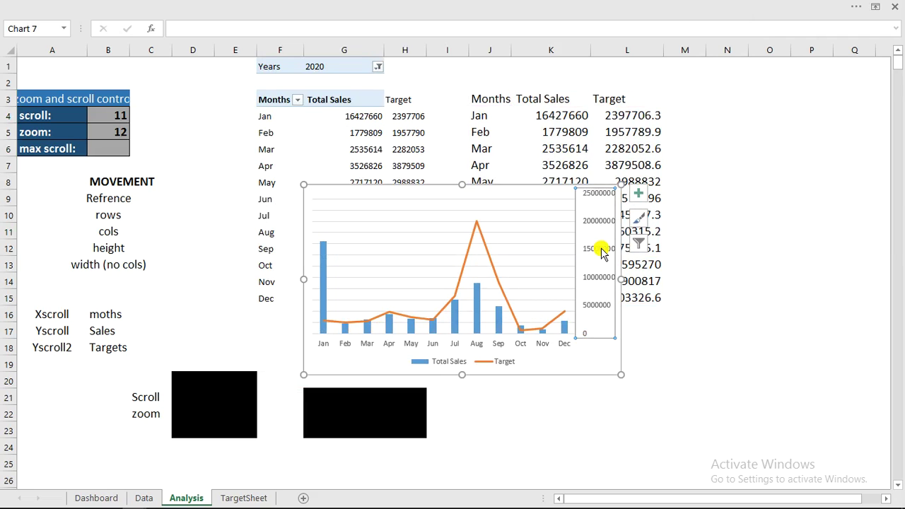
pyautogui.press('Delete')
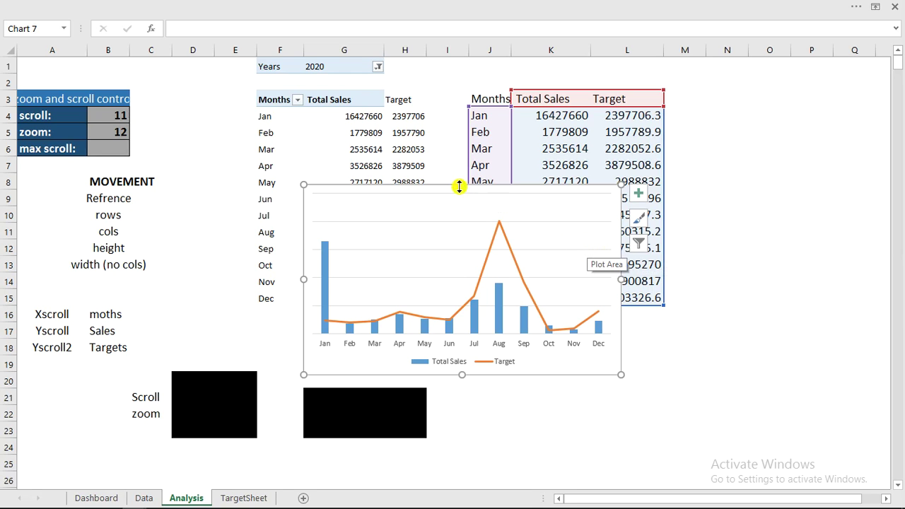
# Move the chart over the pivot table, clear of the linked table, and insert two columns at I:J.
pyautogui.moveTo(444, 186); pyautogui.dragTo(291, 125)
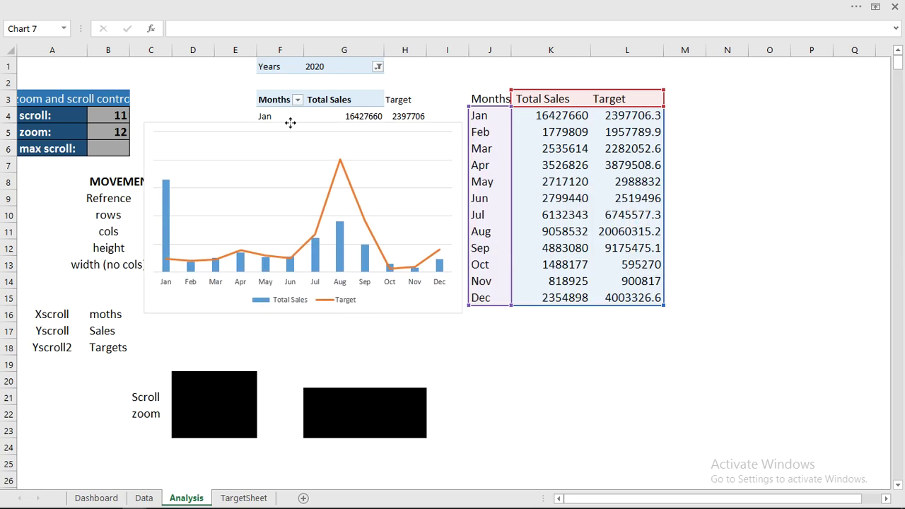
pyautogui.click(481, 47)
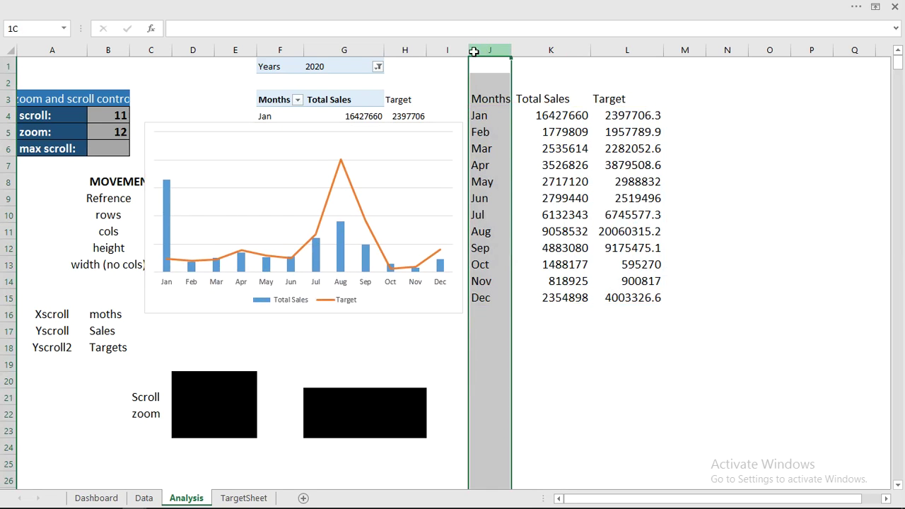
pyautogui.moveTo(474, 51); pyautogui.dragTo(448, 51)
pyautogui.rightClick(448, 51)
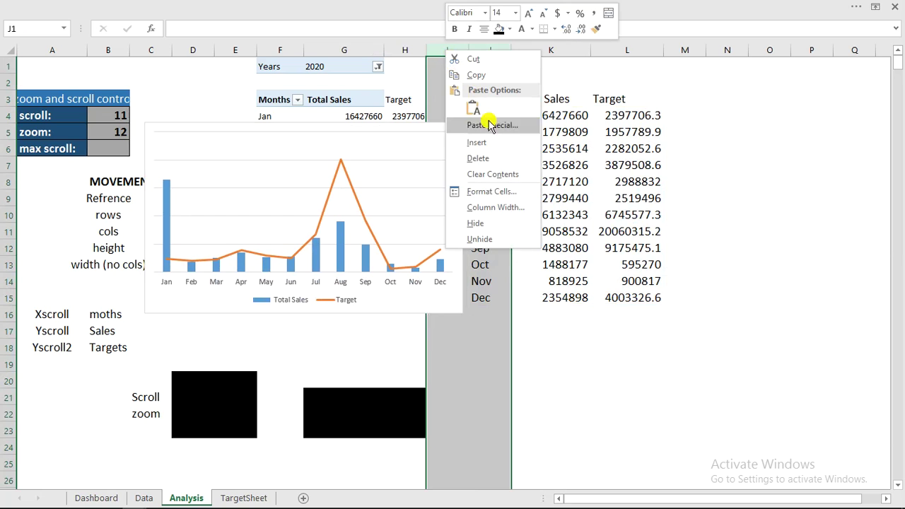
pyautogui.click(491, 143)
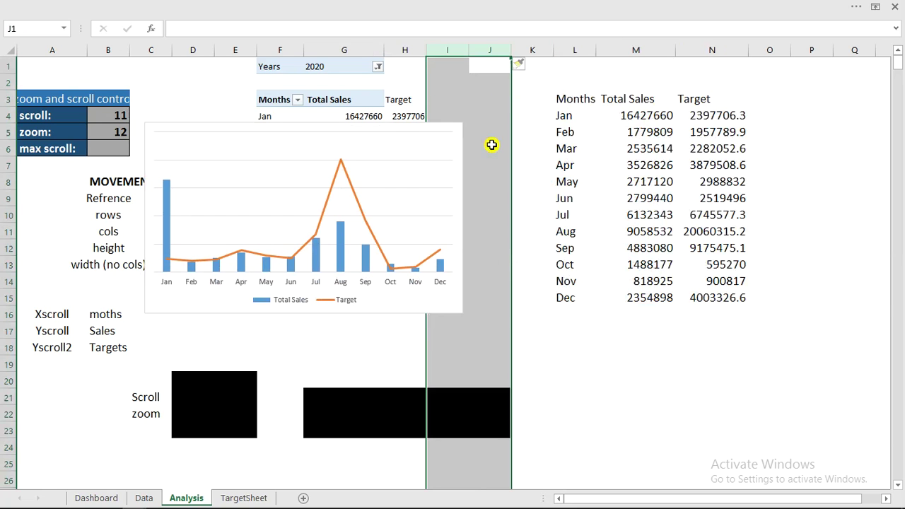
pyautogui.click(373, 124)
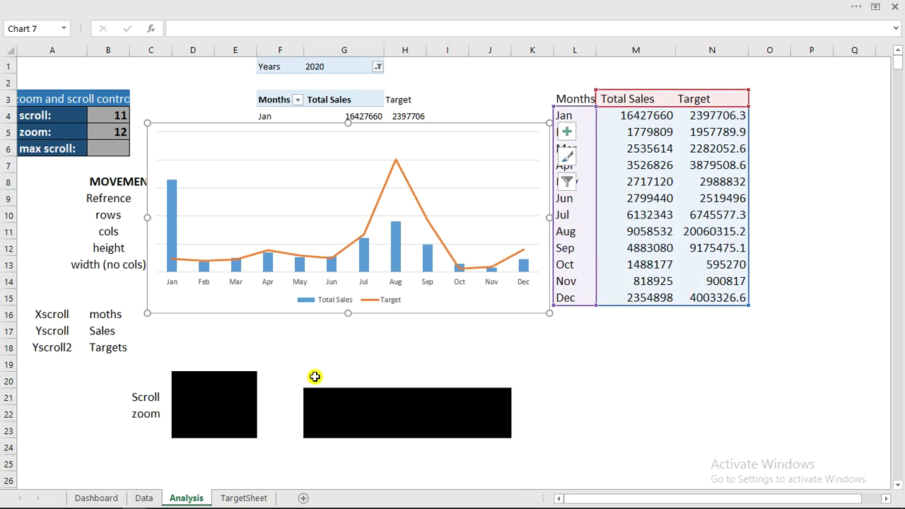
# Fill the block D20:J23 beside the Scroll and zoom labels with black.
pyautogui.moveTo(210, 375); pyautogui.dragTo(483, 427)
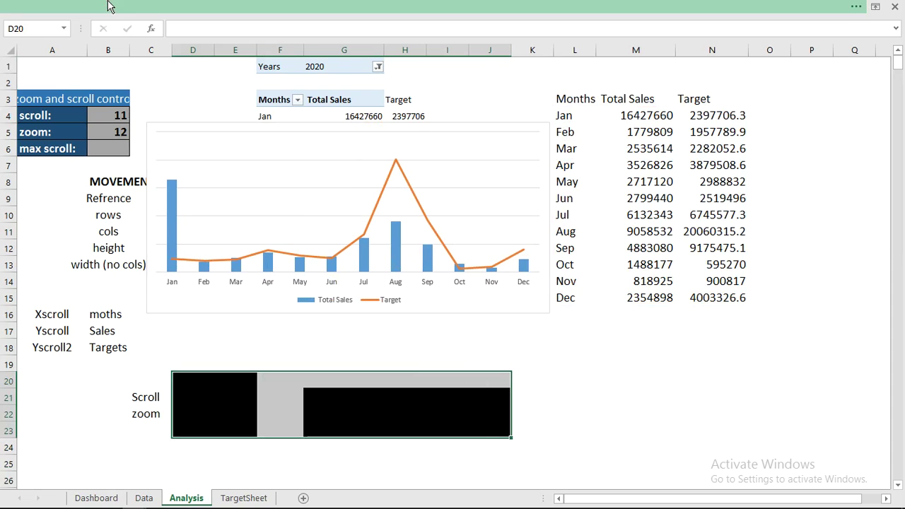
pyautogui.click(108, 5)
pyautogui.click(66, 30)
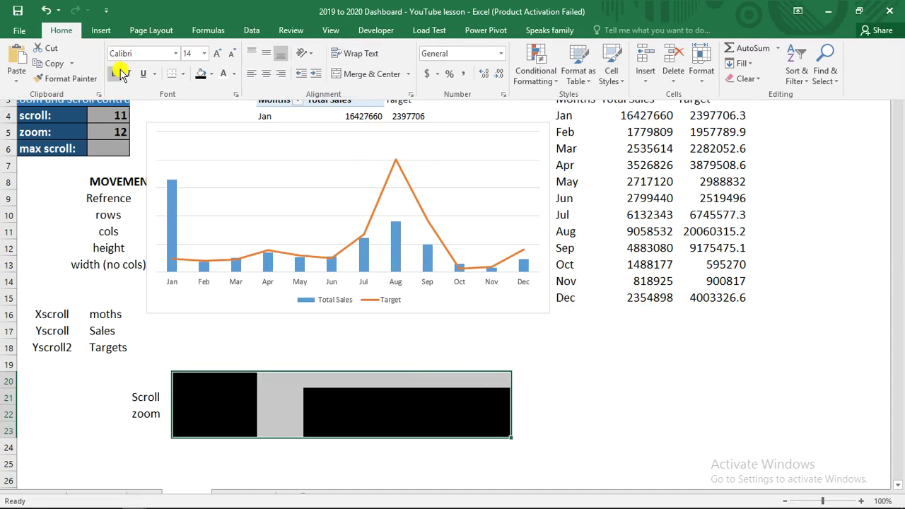
pyautogui.click(201, 74)
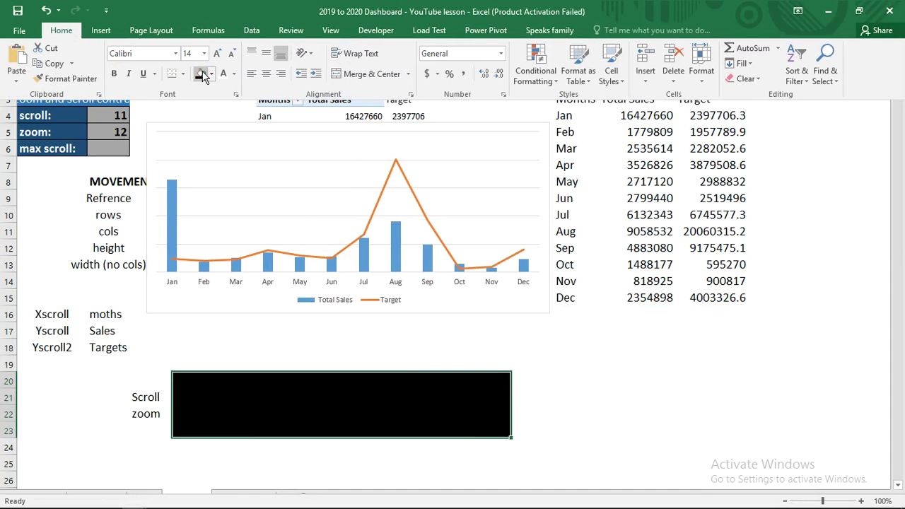
pyautogui.click(403, 390)
pyautogui.click(403, 393)
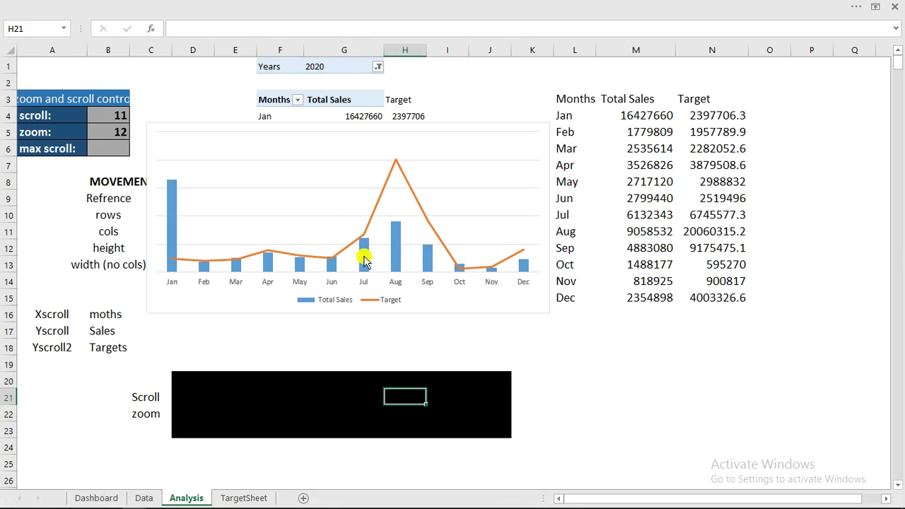
# Try adding data labels to both series of the chart, and remove them.
pyautogui.moveTo(365, 261)
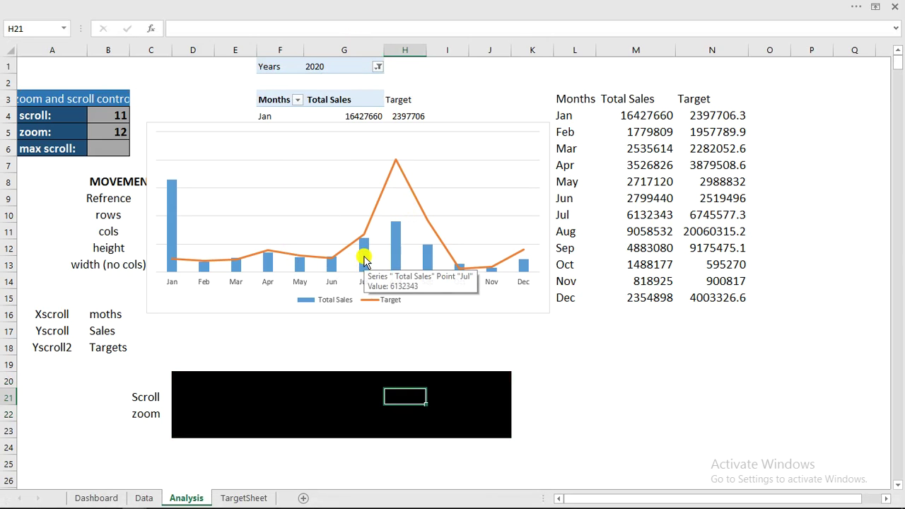
pyautogui.click(470, 166)
pyautogui.click(567, 133)
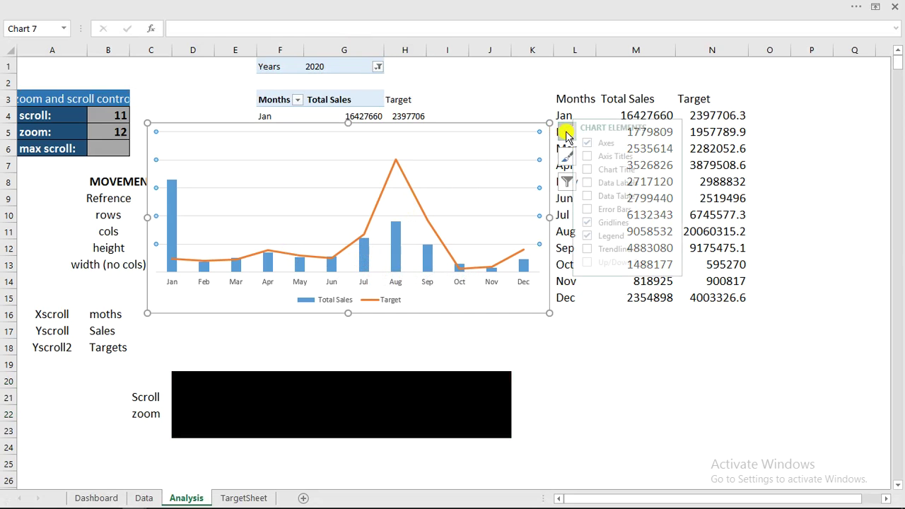
pyautogui.click(598, 183)
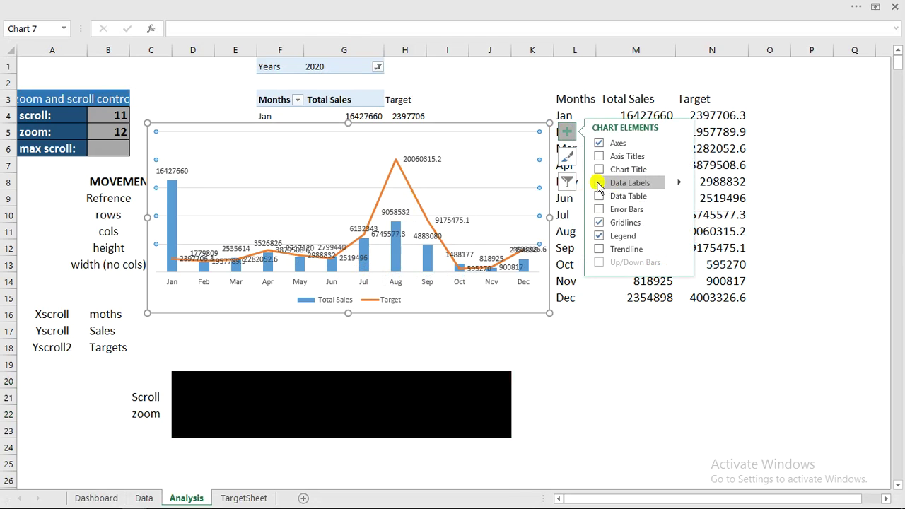
pyautogui.click(598, 183)
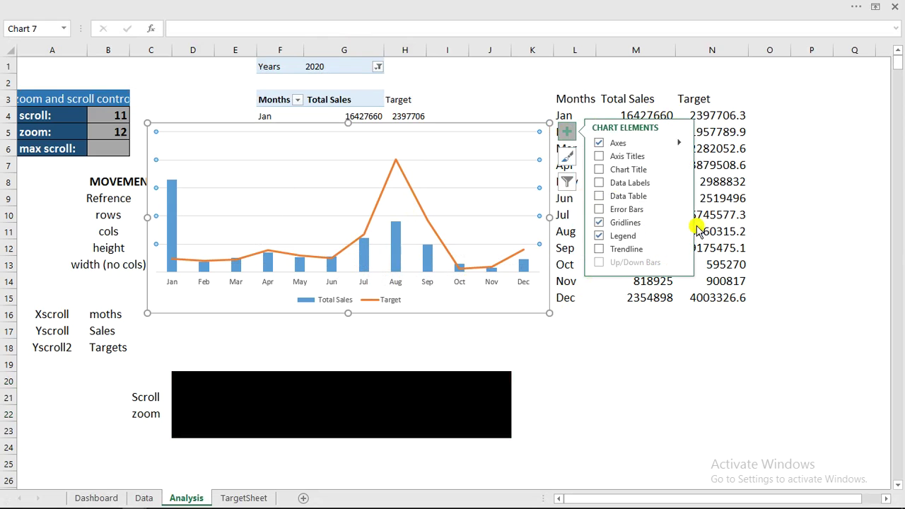
pyautogui.click(712, 348)
pyautogui.moveTo(718, 119); pyautogui.dragTo(721, 266)
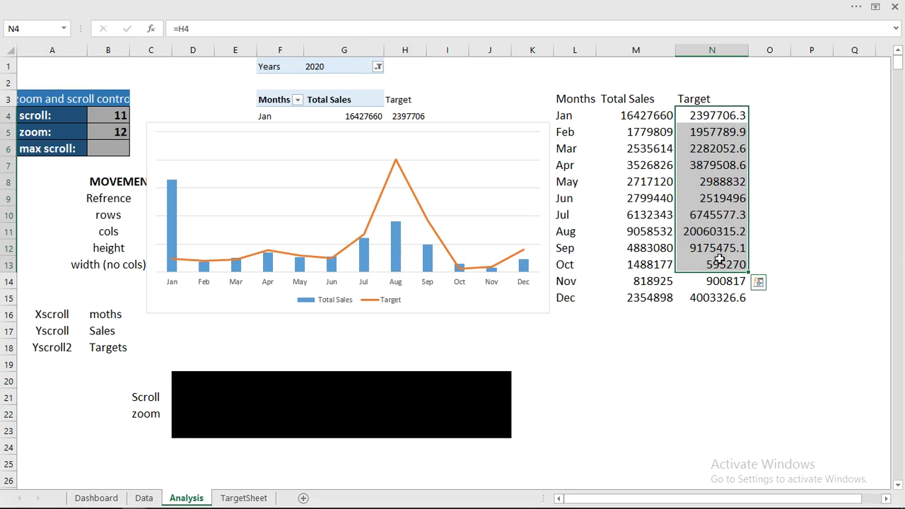
pyautogui.moveTo(640, 148); pyautogui.dragTo(644, 198)
pyautogui.click(645, 119)
pyautogui.moveTo(644, 120); pyautogui.dragTo(643, 219)
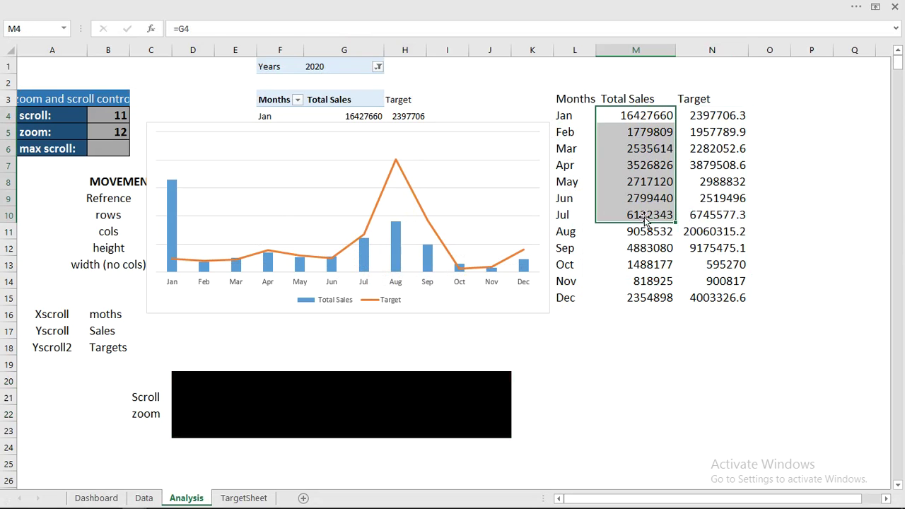
# Add data labels to the Total Sales columns only, and narrow the chart slightly so it ends before the linked table.
pyautogui.click(171, 195)
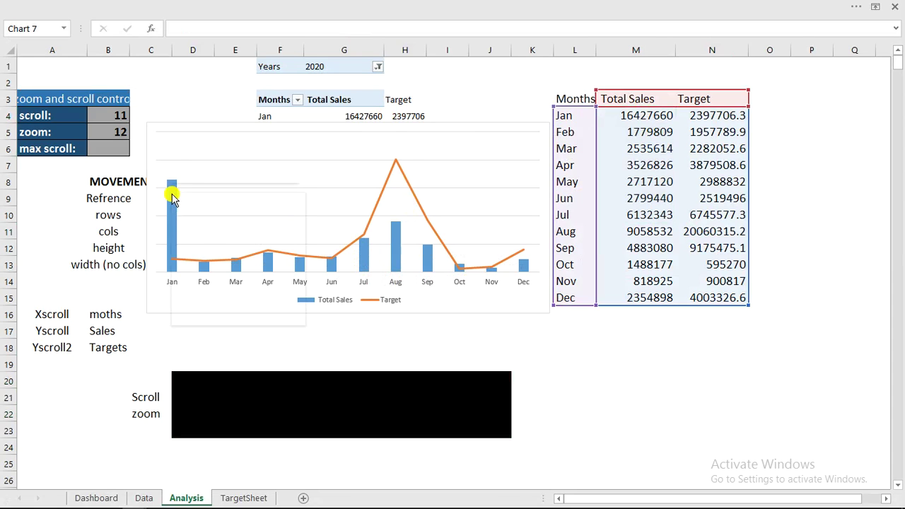
pyautogui.rightClick(172, 195)
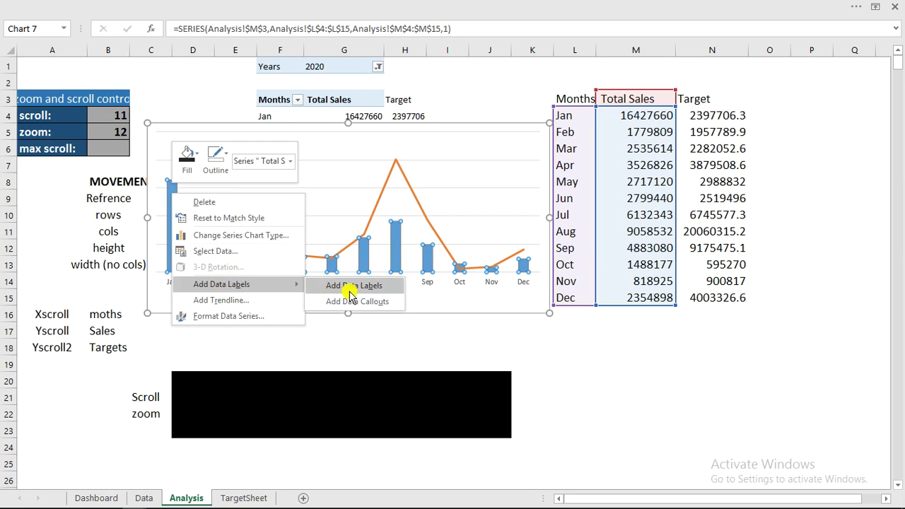
pyautogui.click(353, 290)
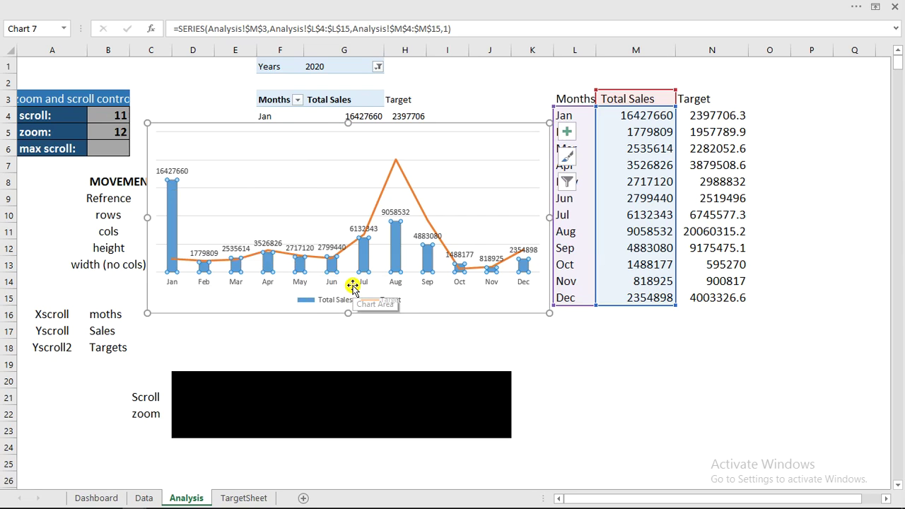
pyautogui.click(551, 215)
pyautogui.moveTo(551, 217)
pyautogui.mouseDown()
pyautogui.moveTo(458, 221)
pyautogui.moveTo(537, 228)
pyautogui.mouseUp()
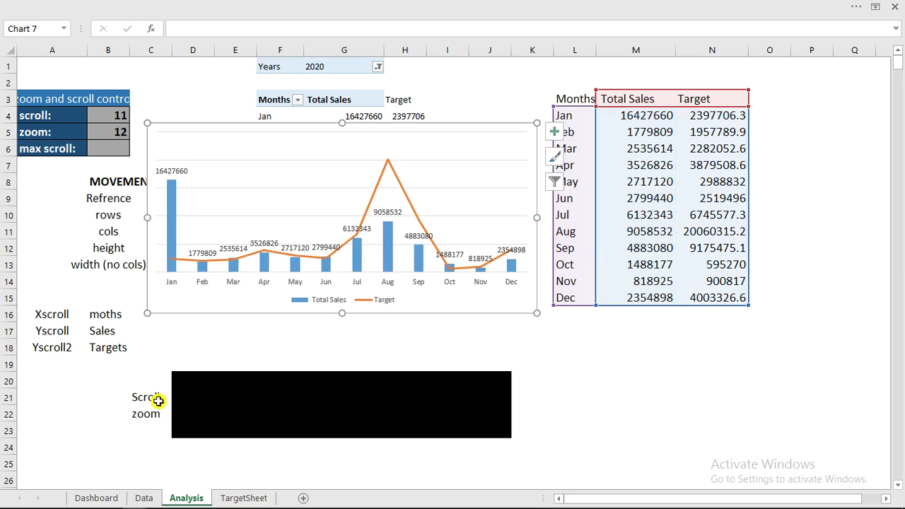
pyautogui.click(571, 368)
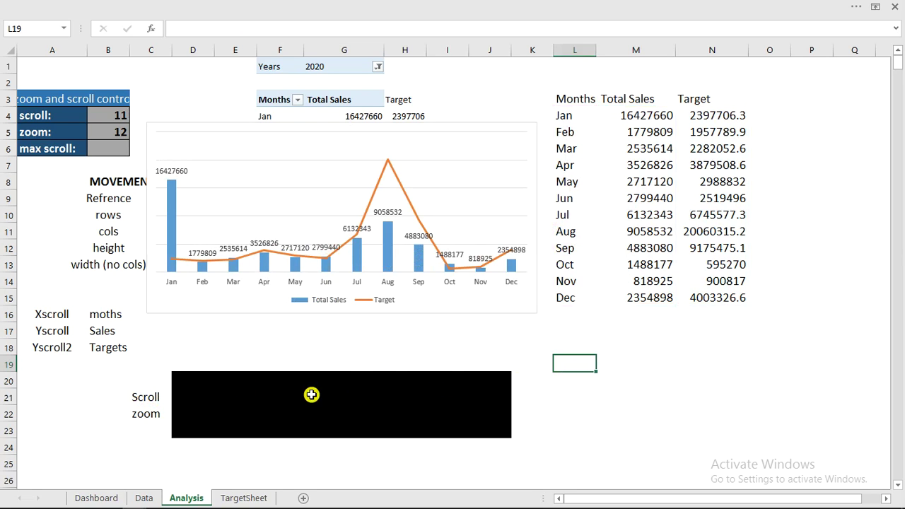
# Check in the ribbon customization options that the Developer tab is enabled, and close them without changes.
pyautogui.click(339, 4)
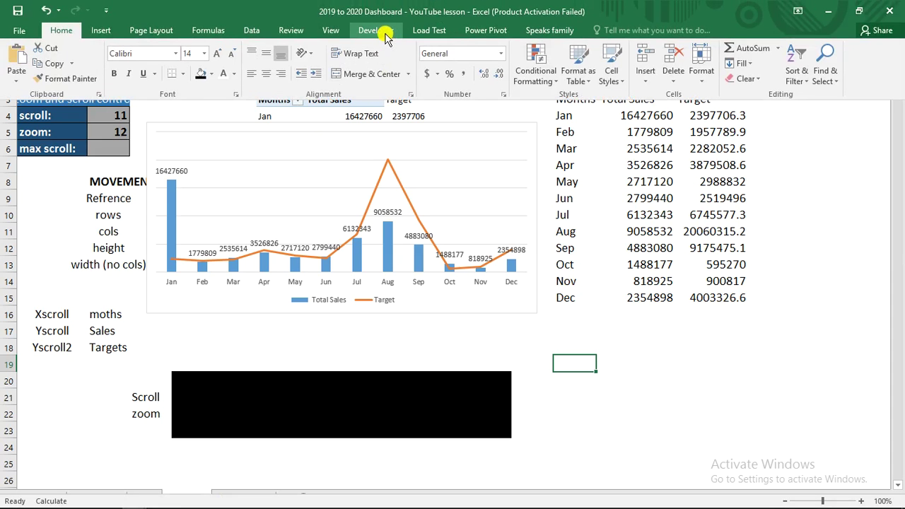
pyautogui.click(376, 31)
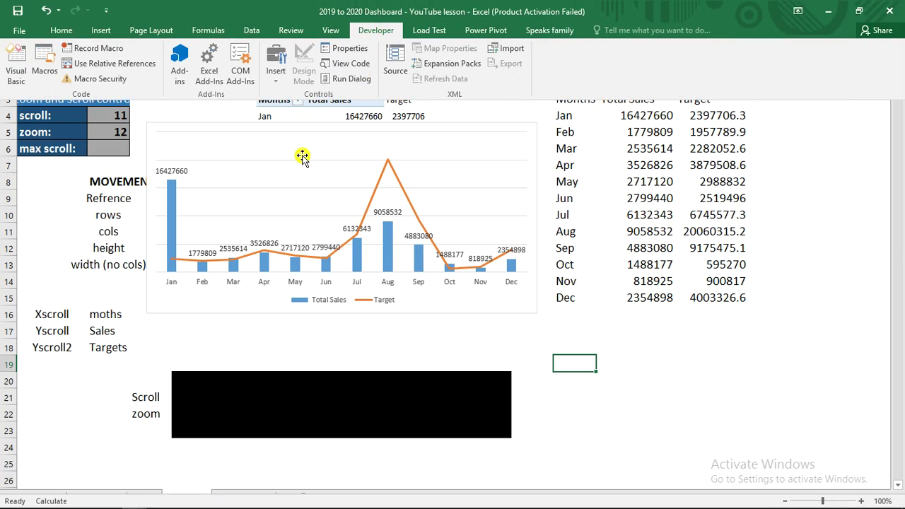
pyautogui.rightClick(282, 29)
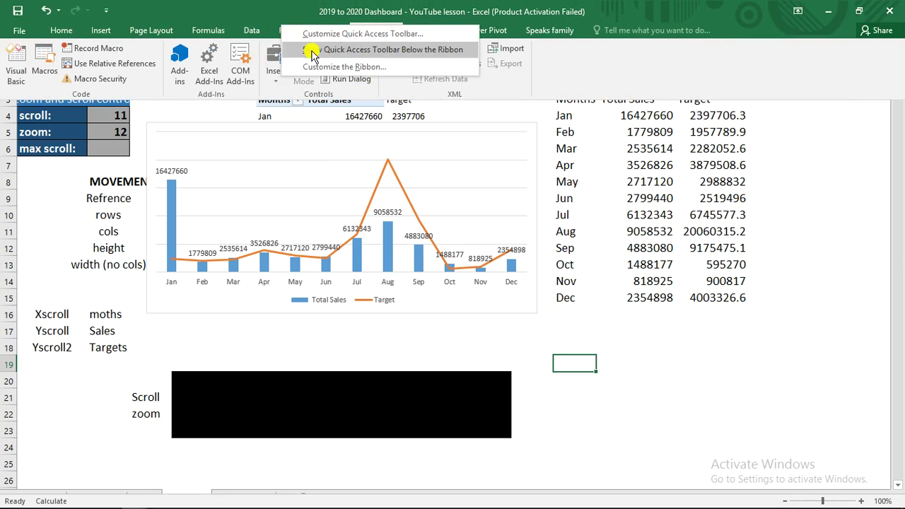
pyautogui.click(322, 67)
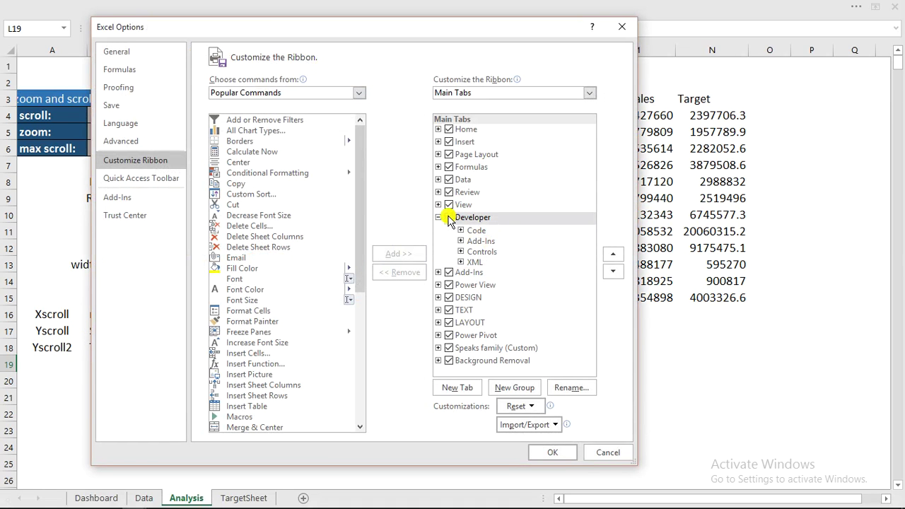
pyautogui.click(449, 219)
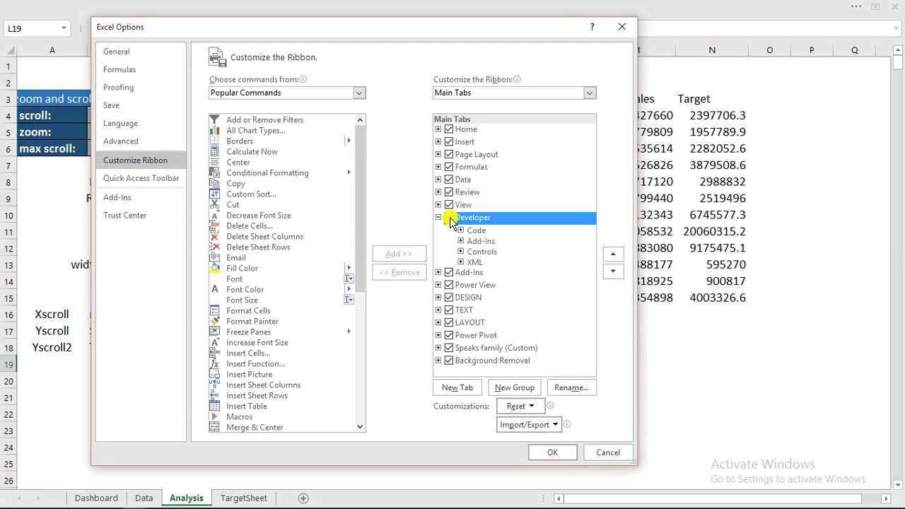
pyautogui.click(602, 451)
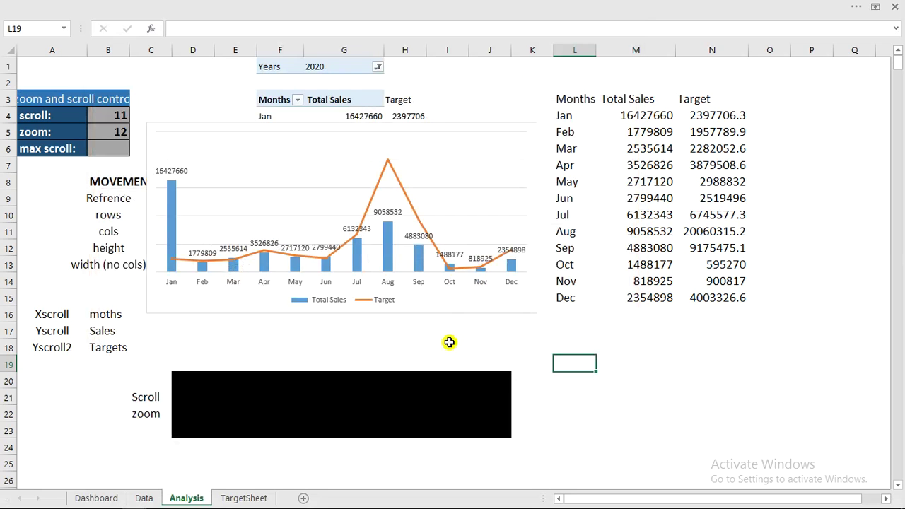
# Draw a horizontal scroll bar form control in the black block's upper part, and place a duplicate of it just below.
pyautogui.click(364, 6)
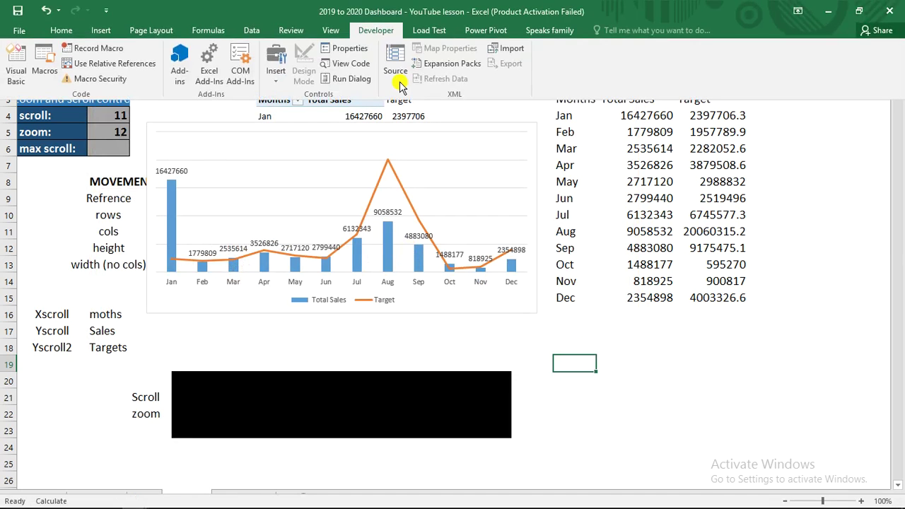
pyautogui.click(279, 84)
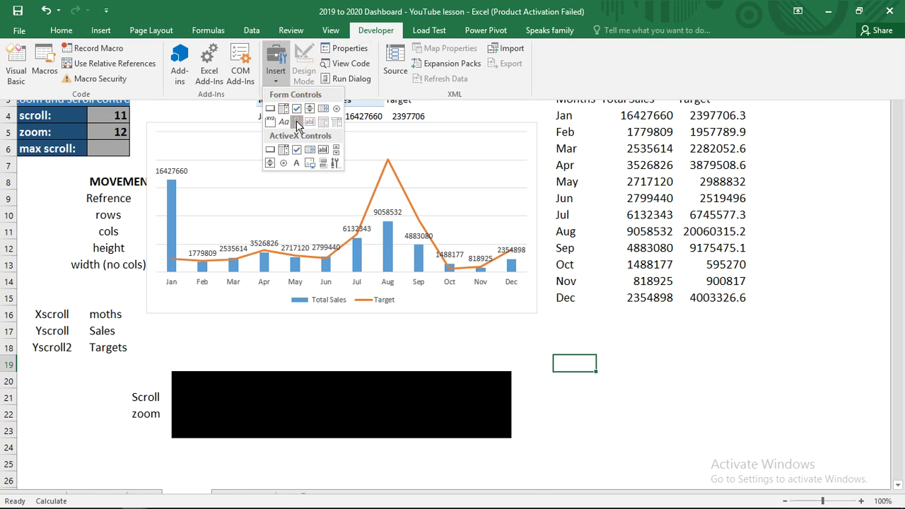
pyautogui.click(297, 123)
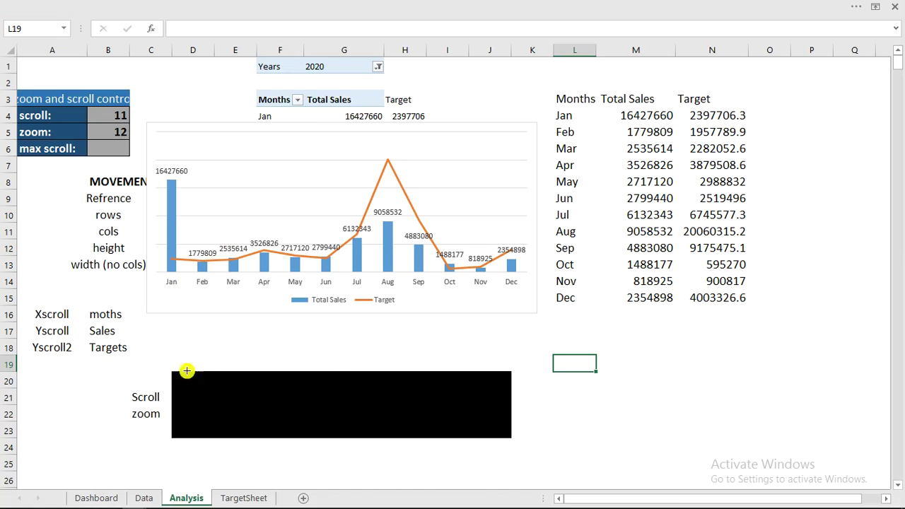
pyautogui.moveTo(178, 380); pyautogui.dragTo(448, 391)
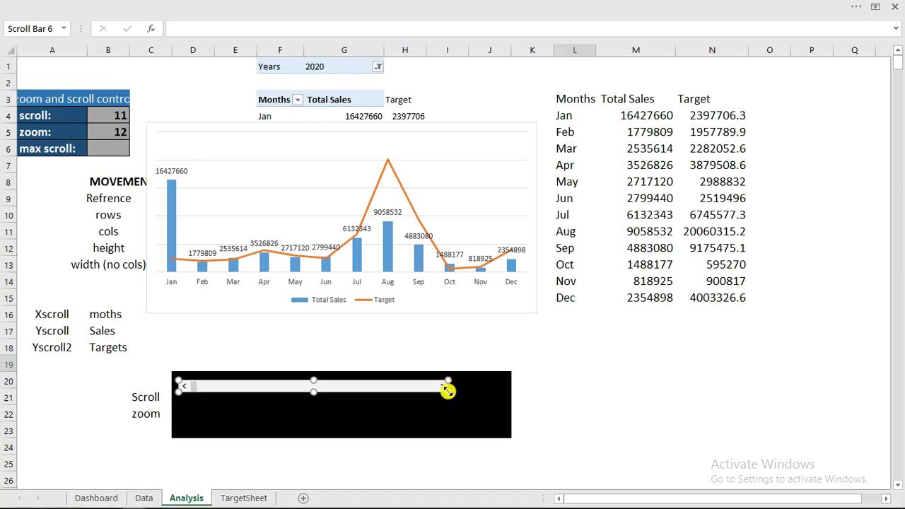
pyautogui.hotkey('ctrl', 'd')
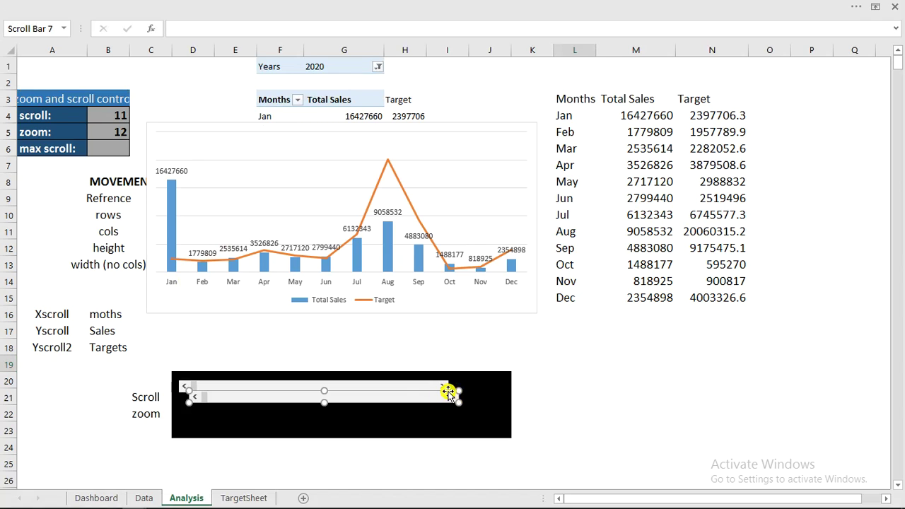
pyautogui.moveTo(414, 401); pyautogui.dragTo(406, 408)
pyautogui.click(588, 398)
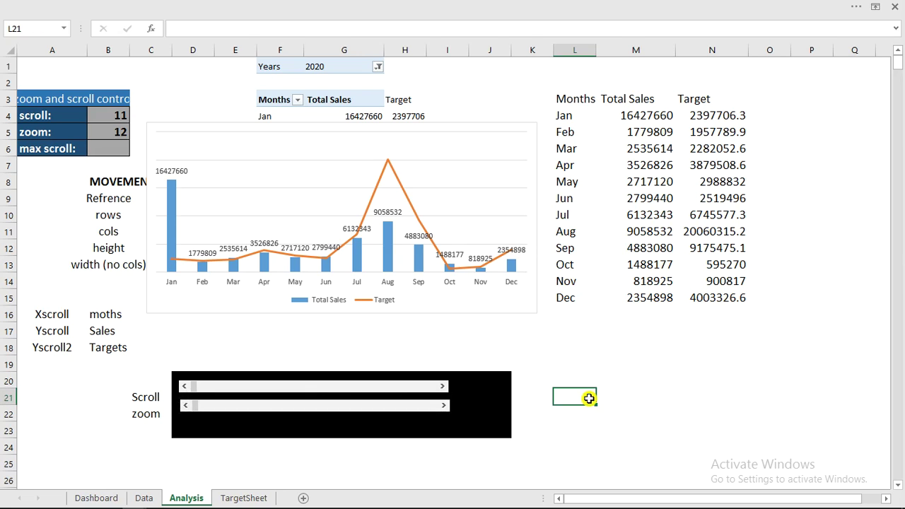
pyautogui.write('<')
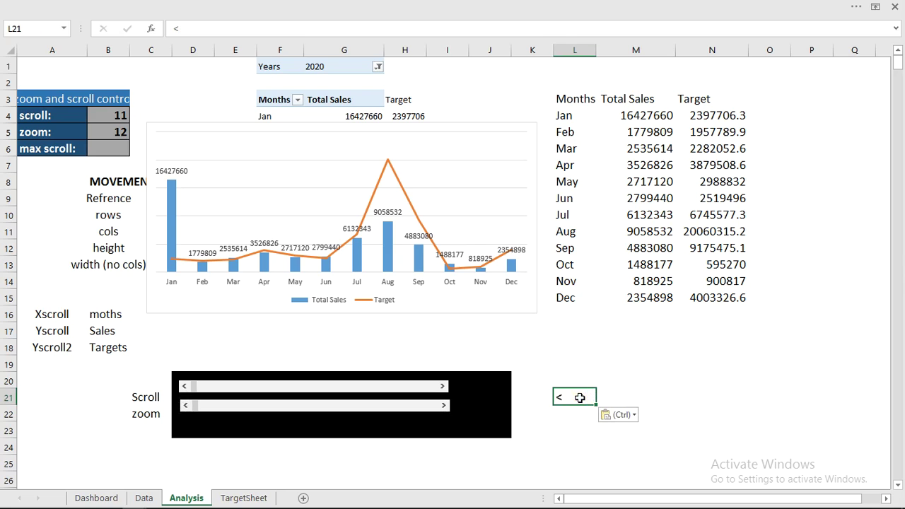
pyautogui.moveTo(581, 399); pyautogui.dragTo(528, 397)
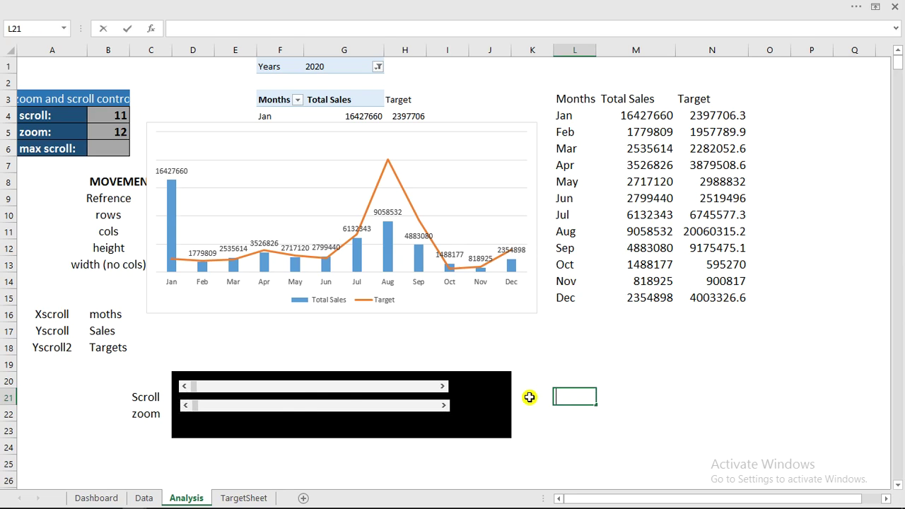
# Align the upper scroll bar with the Scroll label in row 21 and the lower one with the zoom label in row 22.
pyautogui.click(281, 406)
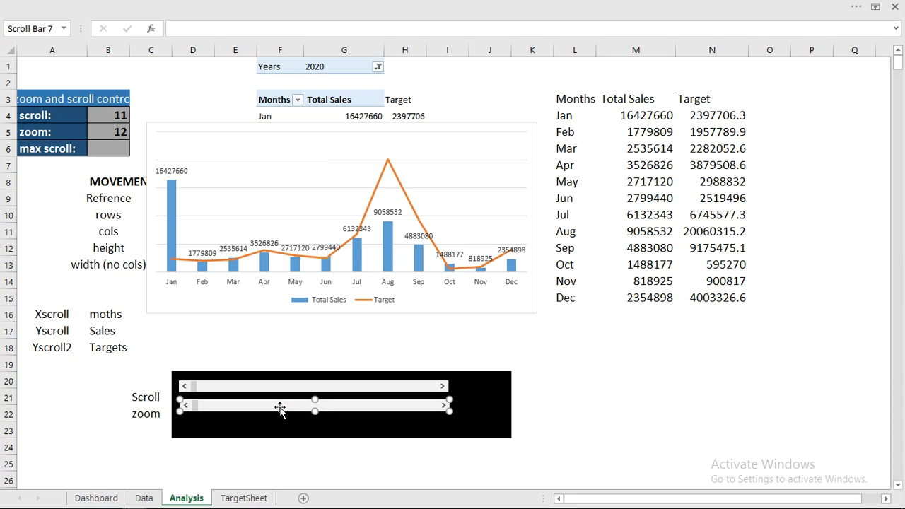
pyautogui.moveTo(280, 409); pyautogui.dragTo(275, 413)
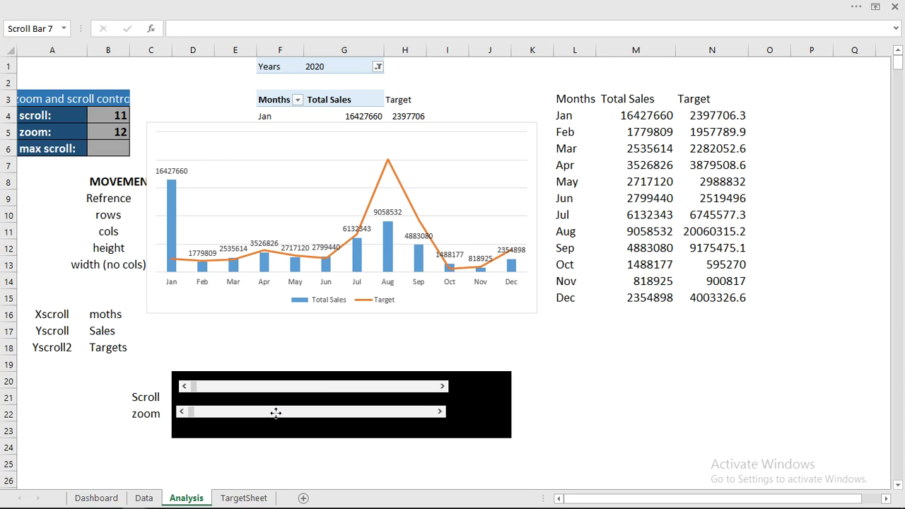
pyautogui.click(292, 385)
pyautogui.rightClick(292, 388)
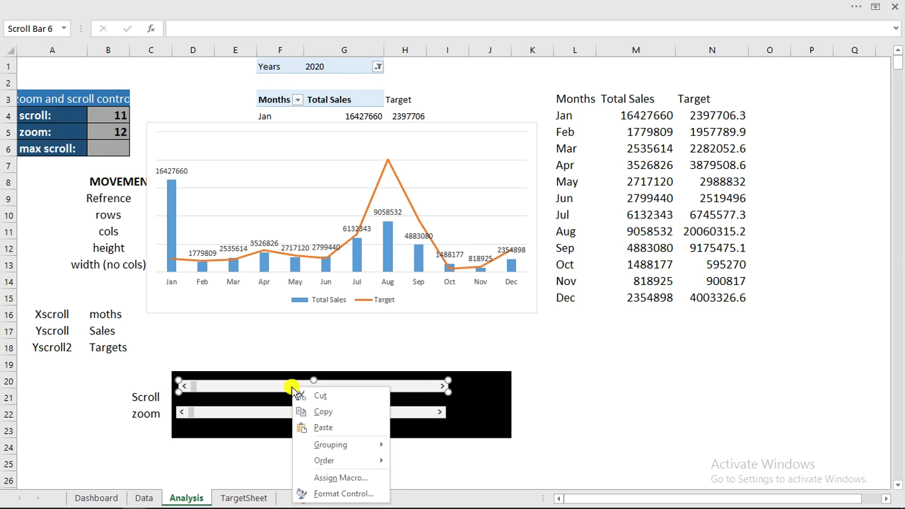
pyautogui.press('Escape')
pyautogui.moveTo(290, 383); pyautogui.dragTo(290, 396)
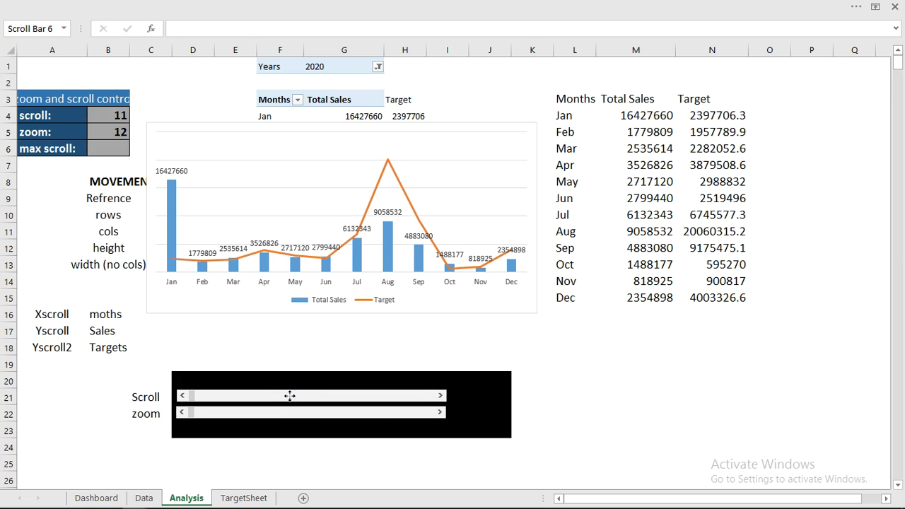
pyautogui.moveTo(290, 396); pyautogui.dragTo(290, 397)
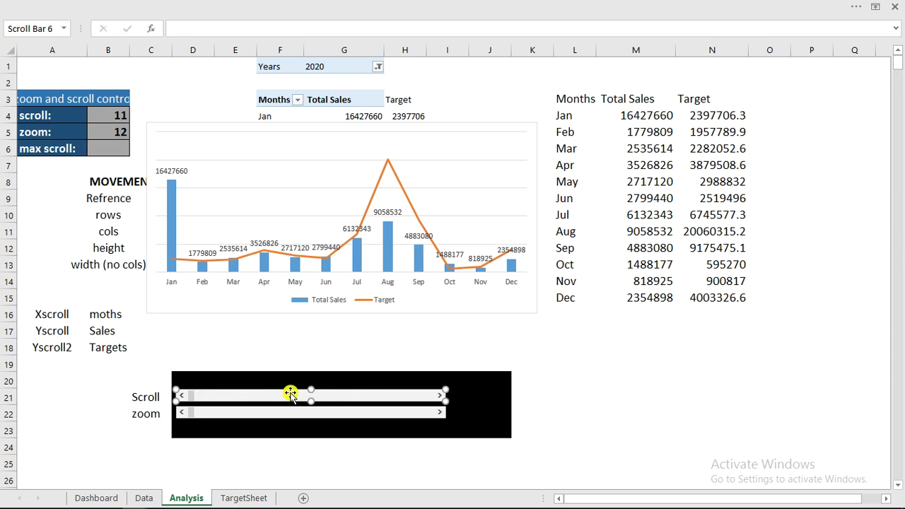
pyautogui.rightClick(302, 398)
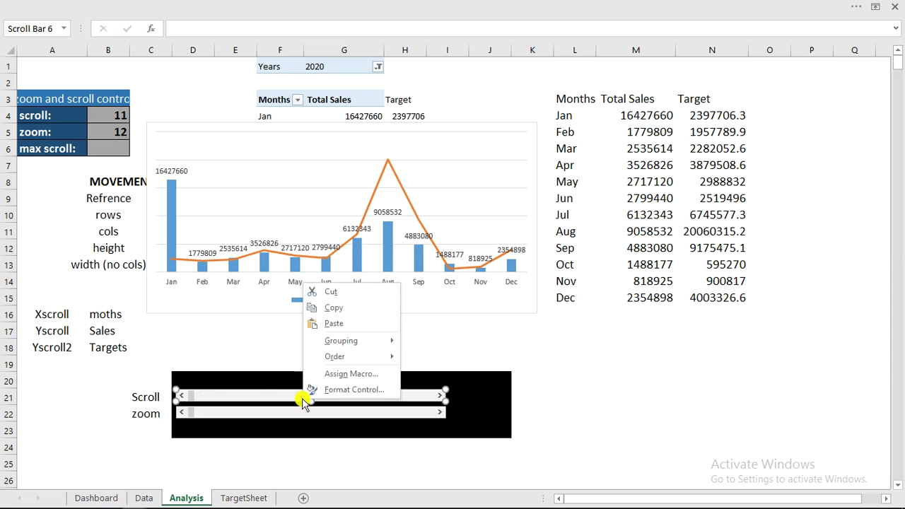
pyautogui.click(354, 390)
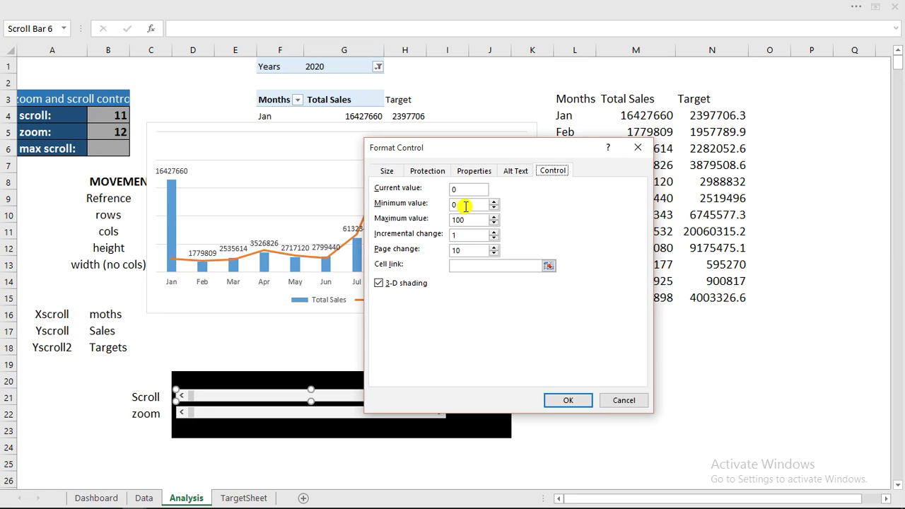
pyautogui.click(468, 221)
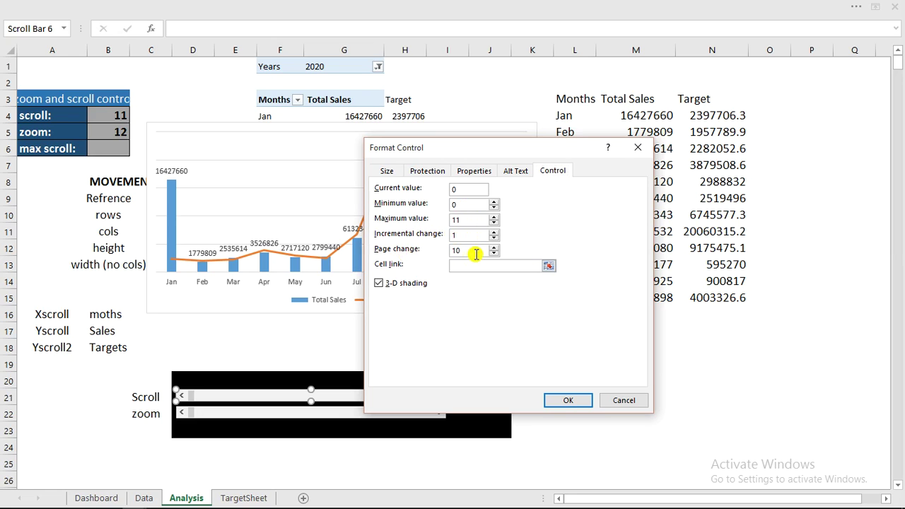
pyautogui.click(513, 269)
pyautogui.click(109, 117)
pyautogui.click(628, 400)
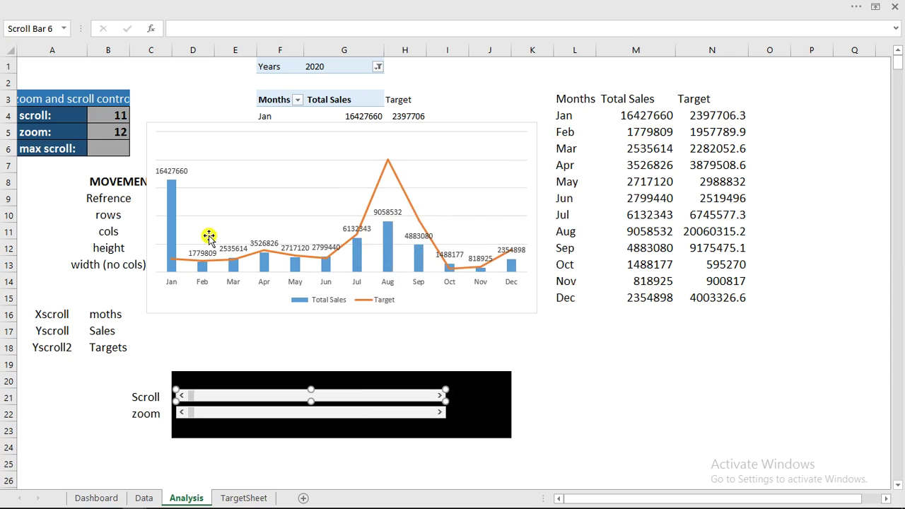
# Clear the control values in B4:B6, and give the Scroll bar a maximum value of 11 and the cell link $B$4.
pyautogui.moveTo(89, 116); pyautogui.dragTo(102, 145)
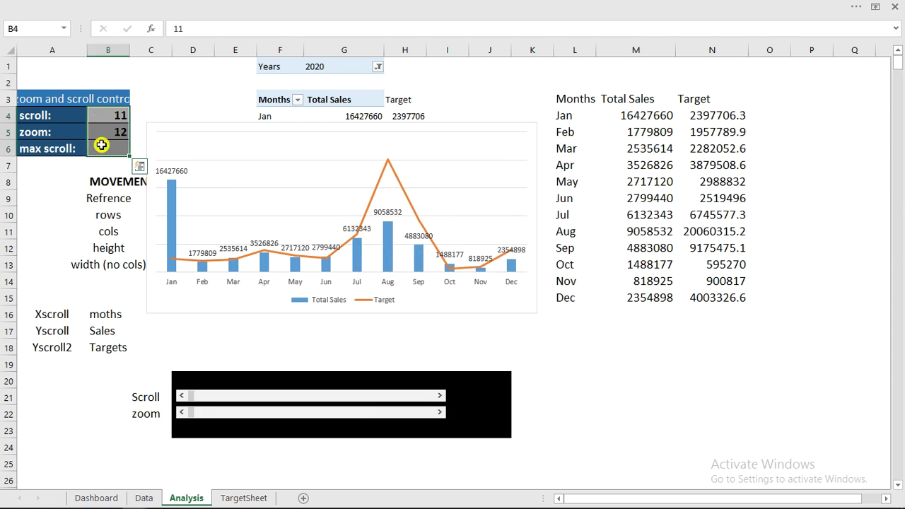
pyautogui.press('Delete')
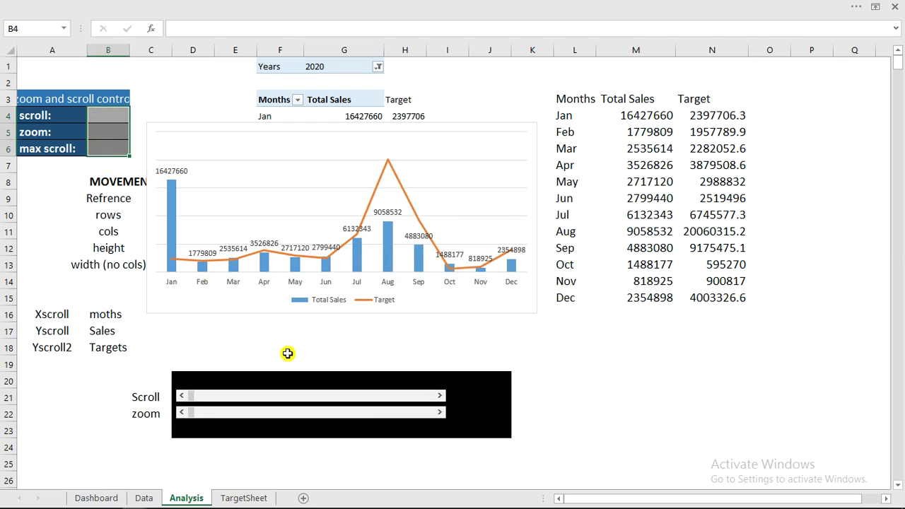
pyautogui.rightClick(304, 396)
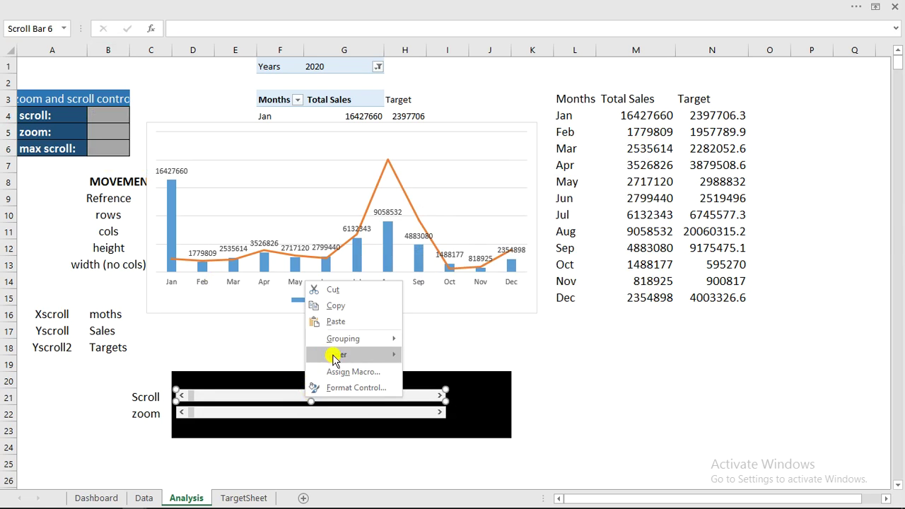
pyautogui.click(351, 389)
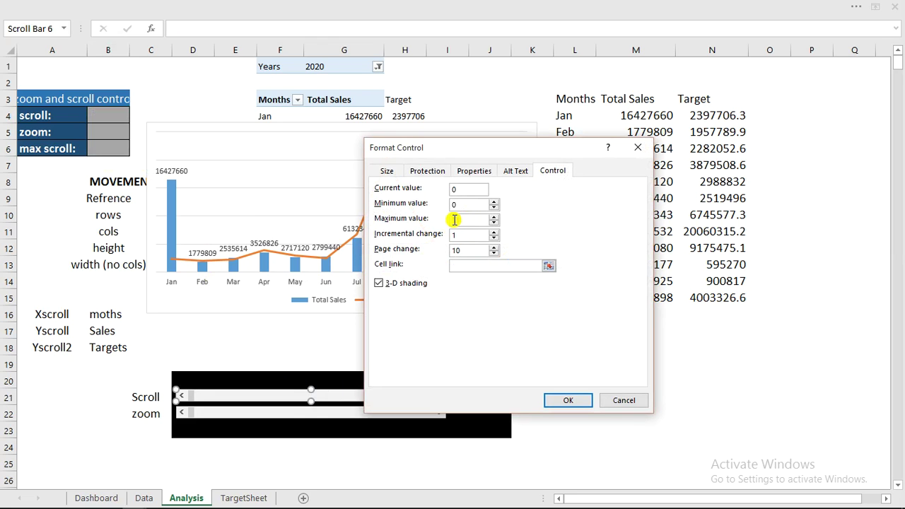
pyautogui.write('11')
pyautogui.click(103, 113)
pyautogui.click(567, 400)
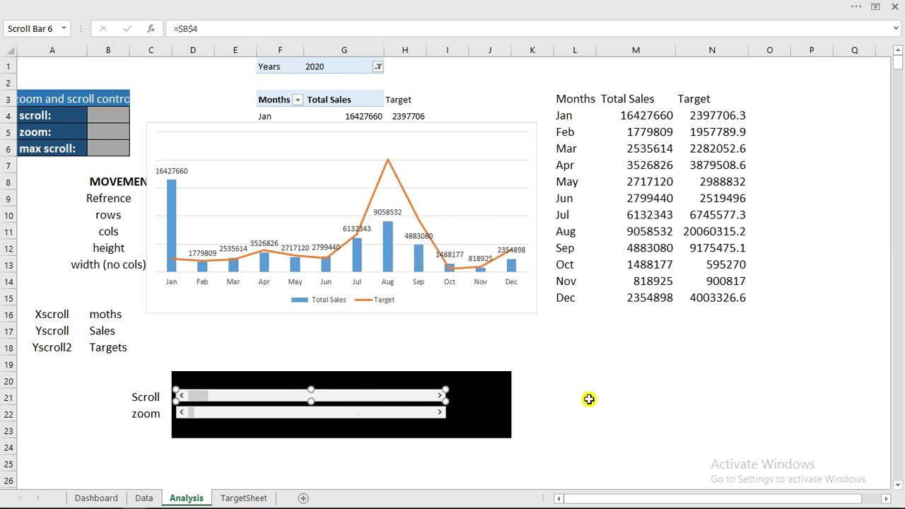
# Move the Scroll bar to its maximum value of 11 to test its linked cell.
pyautogui.click(584, 404)
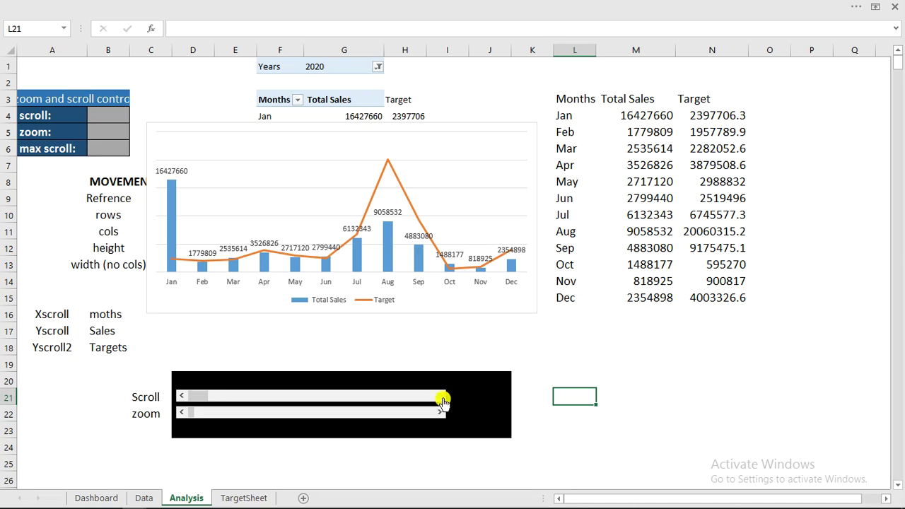
pyautogui.click(439, 398)
pyautogui.click(427, 398)
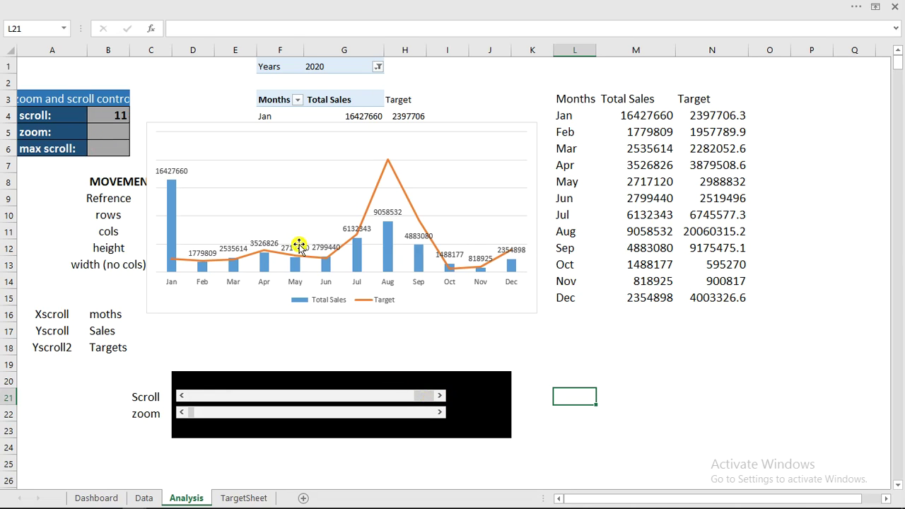
# Give the zoom scroll bar a minimum value of 1, a maximum value of 12 and the cell link $B$5.
pyautogui.rightClick(400, 417)
pyautogui.click(437, 406)
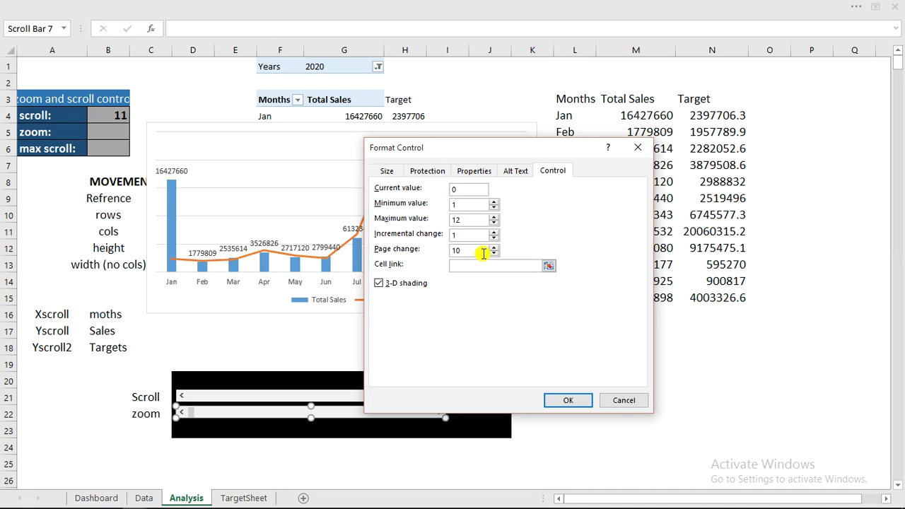
pyautogui.click(460, 266)
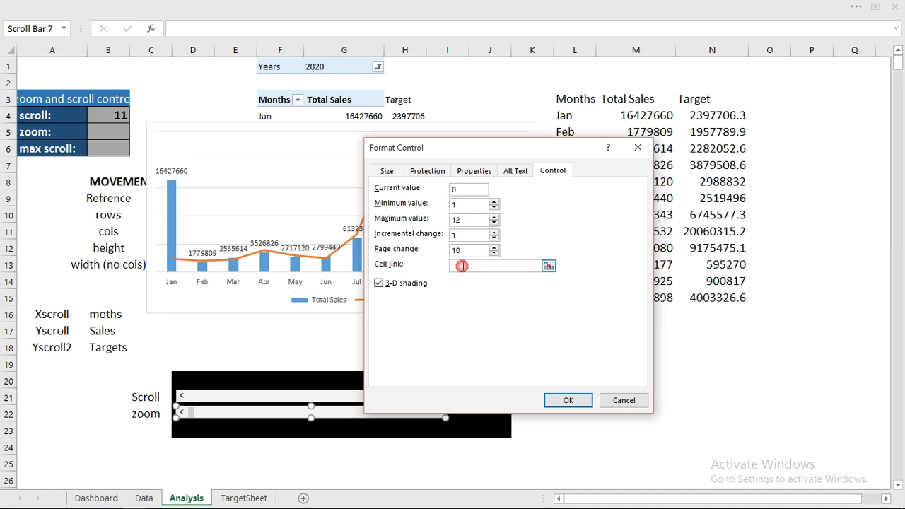
pyautogui.click(95, 130)
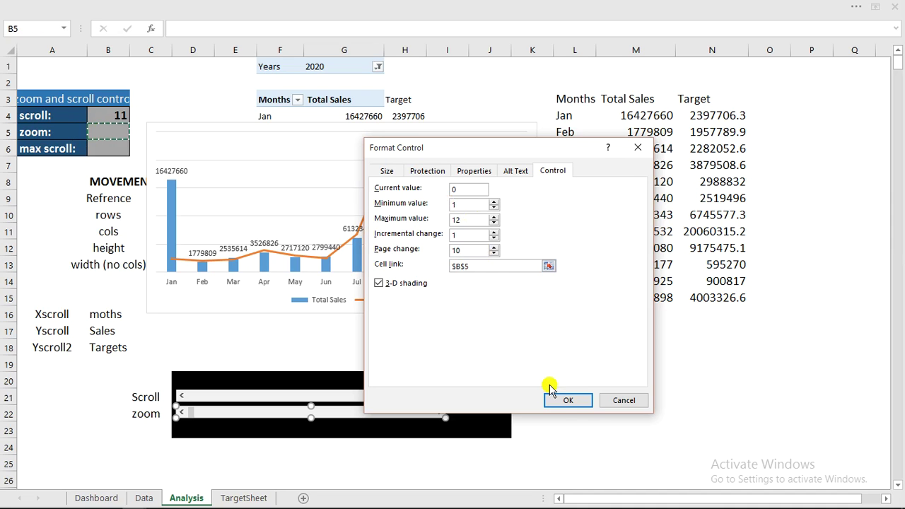
pyautogui.click(566, 400)
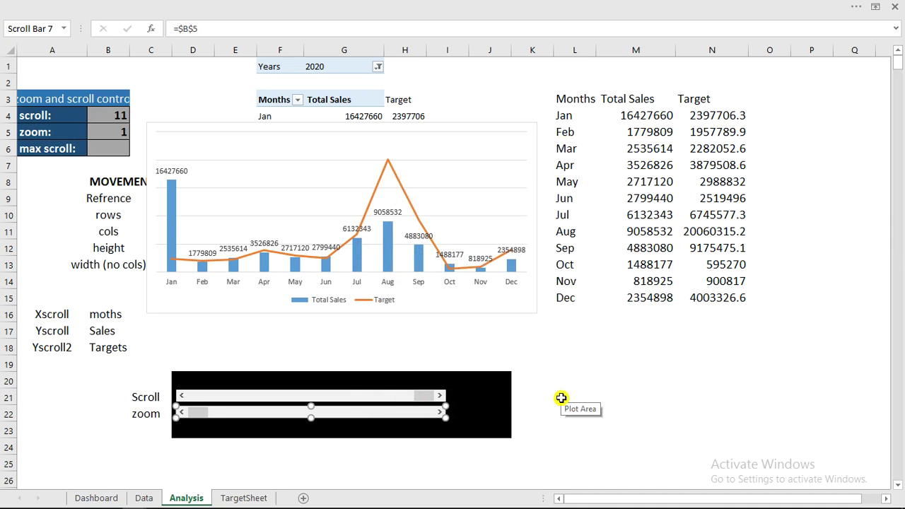
pyautogui.click(642, 414)
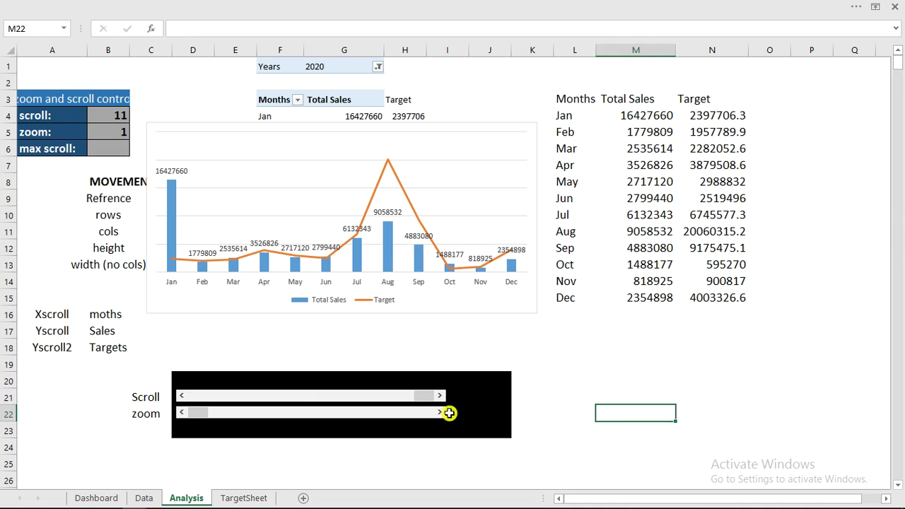
# Move the zoom bar to its maximum of 12 and the Scroll bar back to 10 to test their linked cells.
pyautogui.click(431, 417)
pyautogui.click(439, 414)
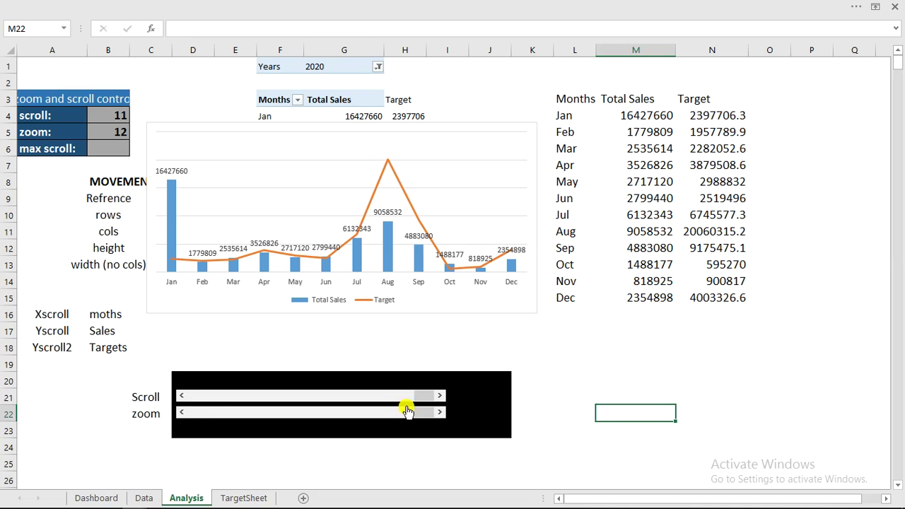
pyautogui.click(178, 396)
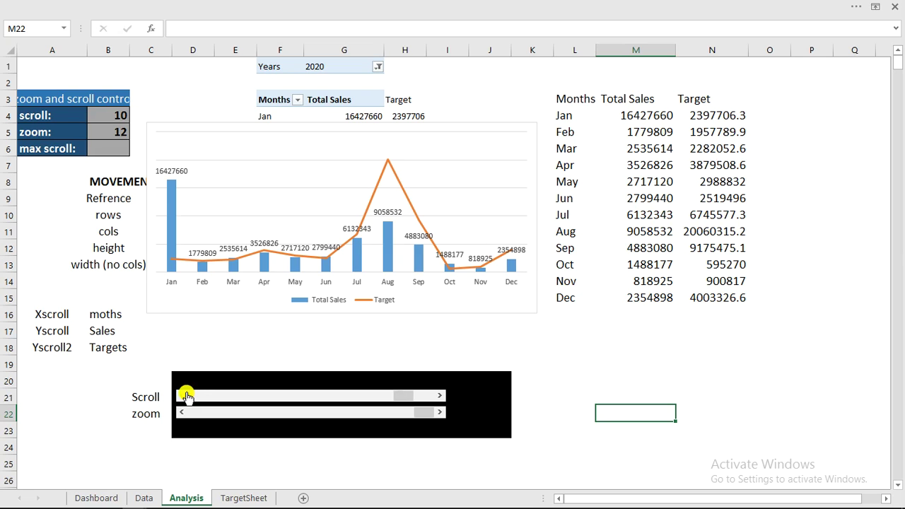
pyautogui.click(263, 4)
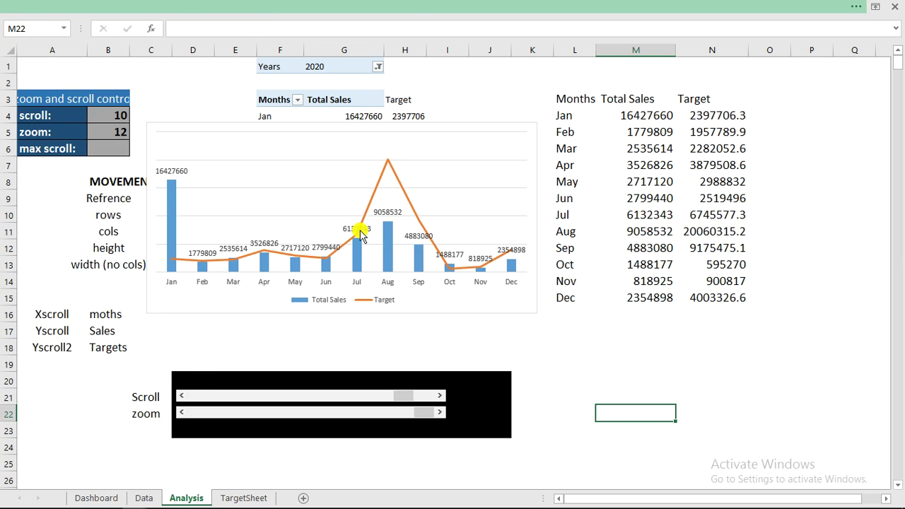
pyautogui.click(209, 31)
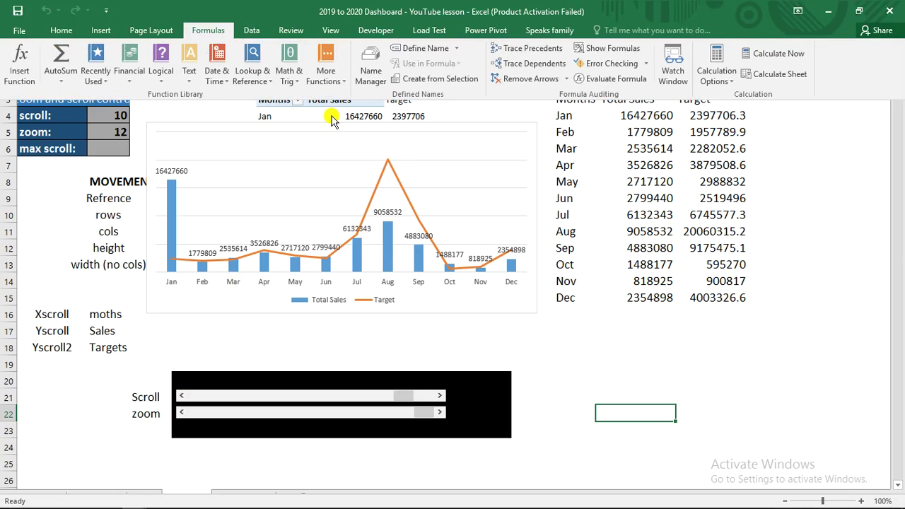
pyautogui.click(426, 48)
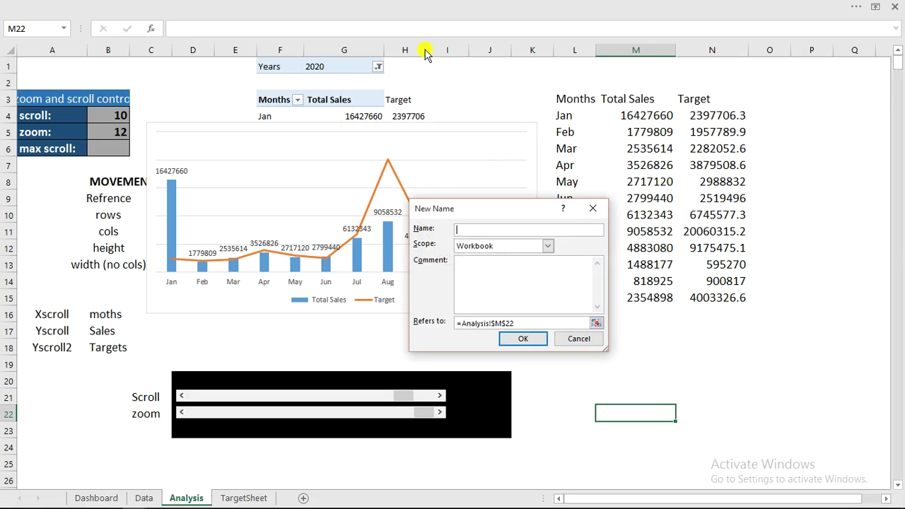
pyautogui.click(580, 340)
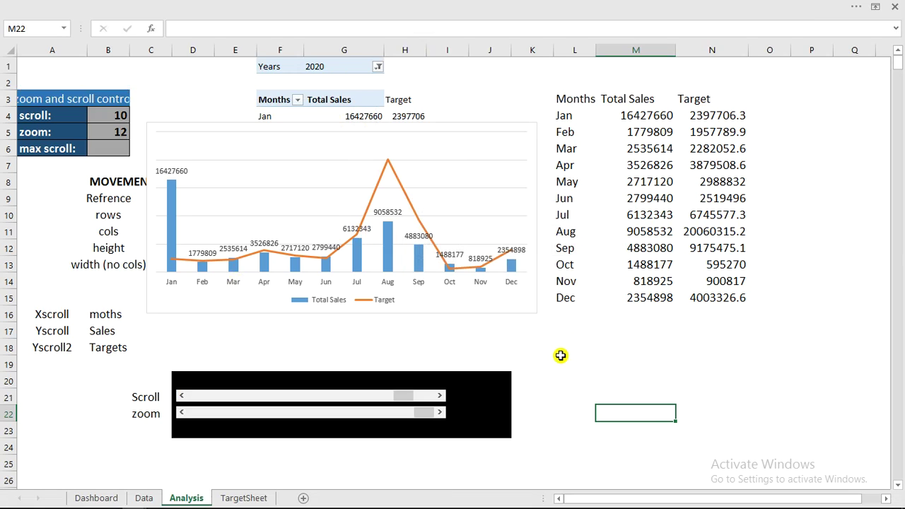
pyautogui.click(64, 315)
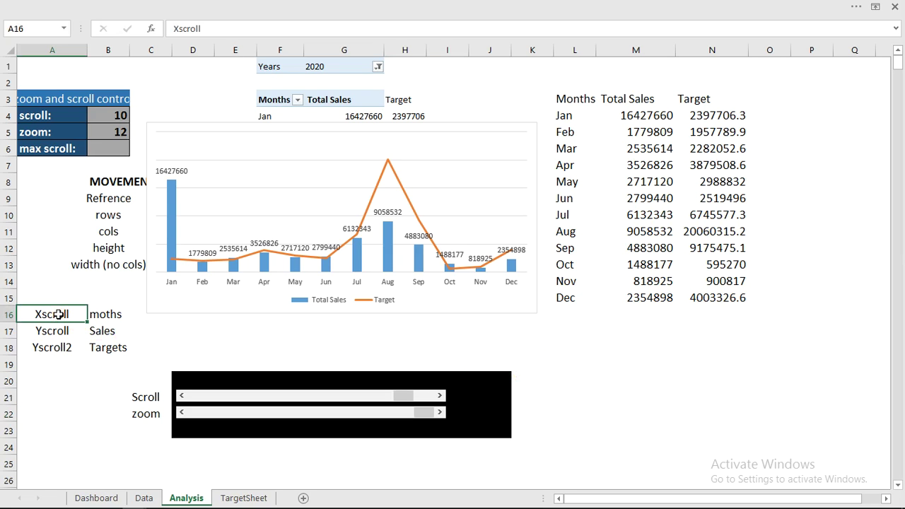
pyautogui.click(59, 331)
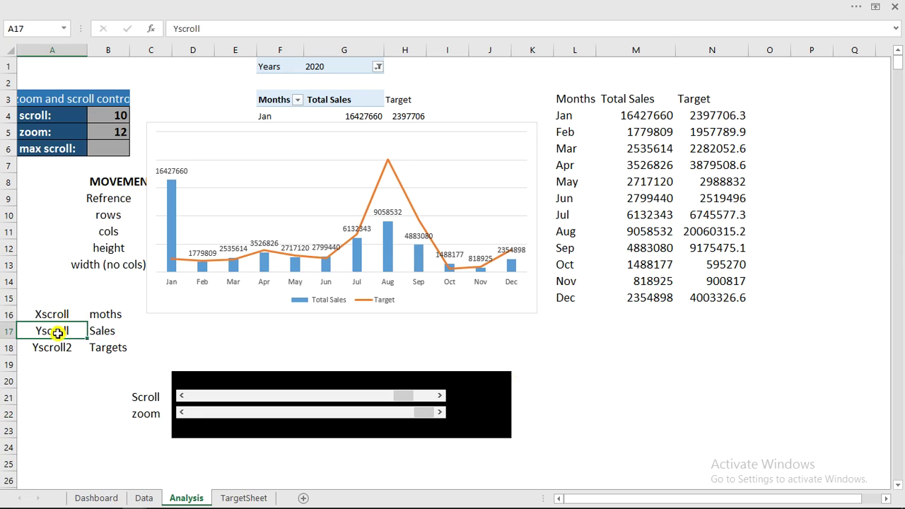
pyautogui.click(54, 347)
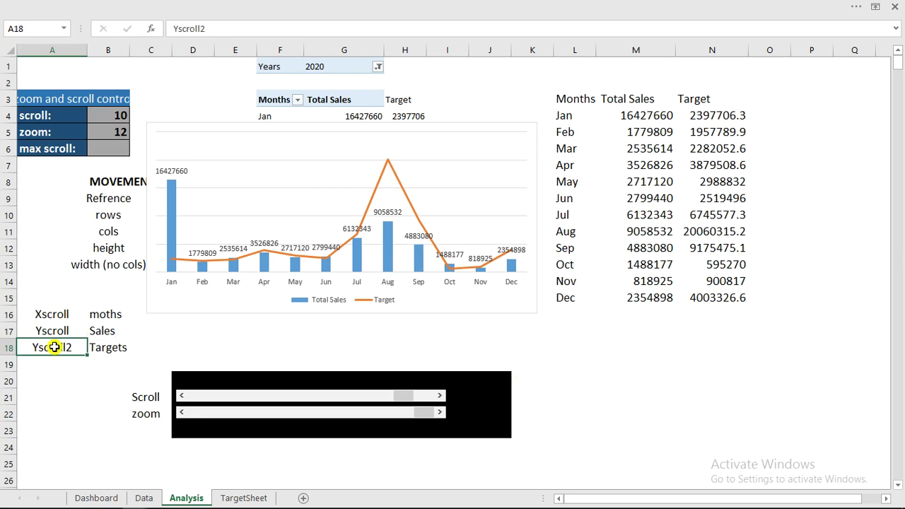
# Delete the Total Sales and Target legend from the monthly sales chart.
pyautogui.click(299, 303)
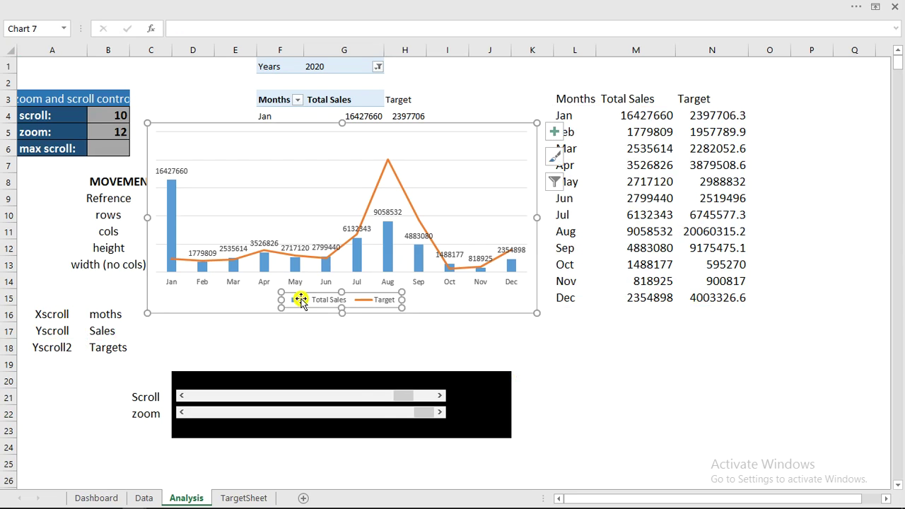
pyautogui.press('Print')
pyautogui.press('Escape')
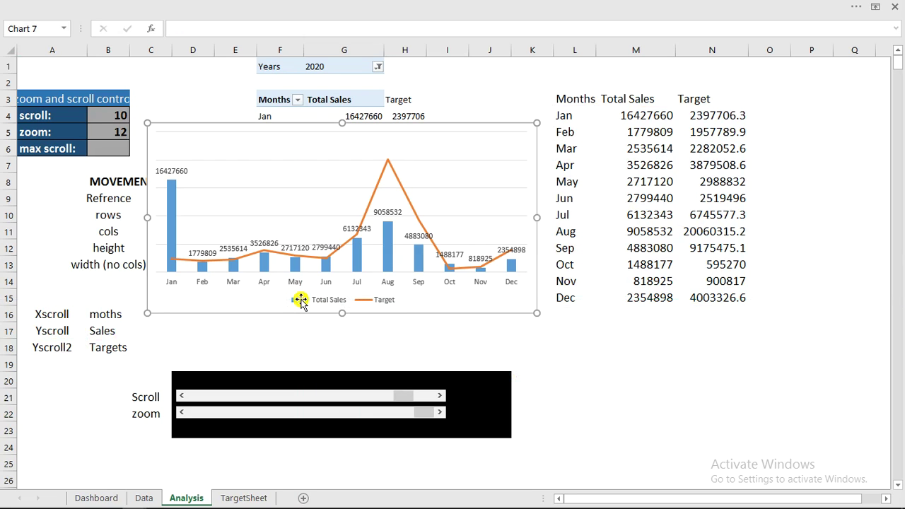
pyautogui.click(301, 300)
pyautogui.press('Delete')
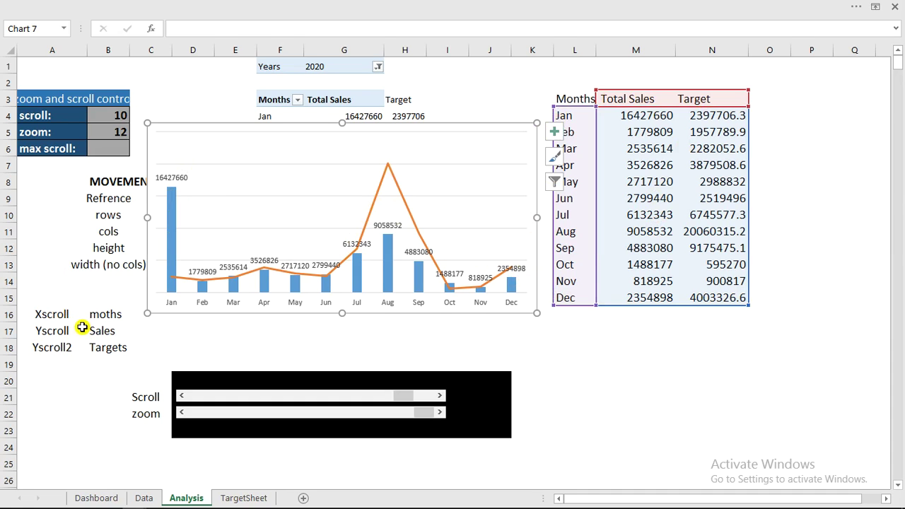
pyautogui.click(49, 313)
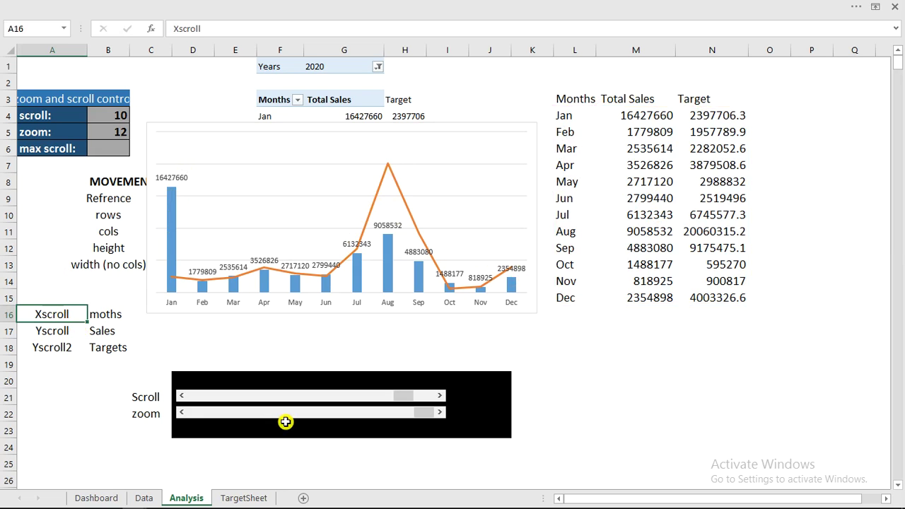
pyautogui.press('alt')
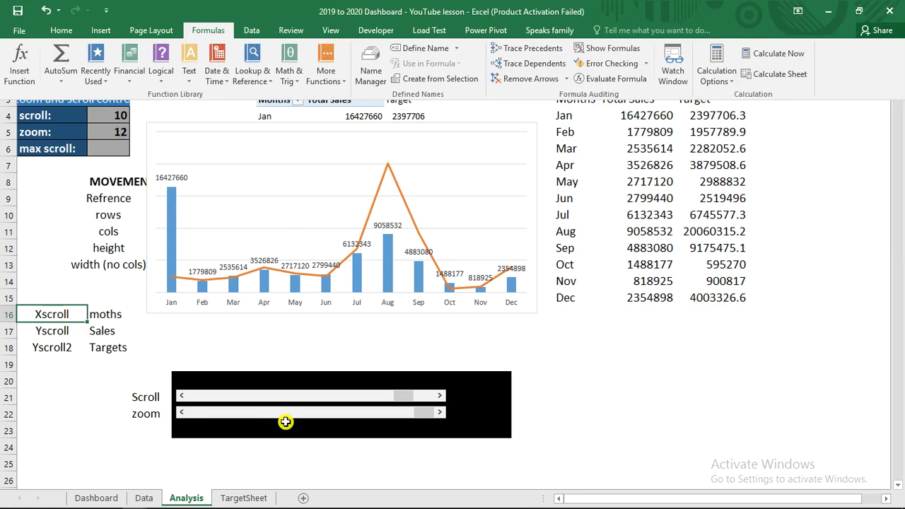
pyautogui.press('m')
pyautogui.press('m')
pyautogui.press('d')
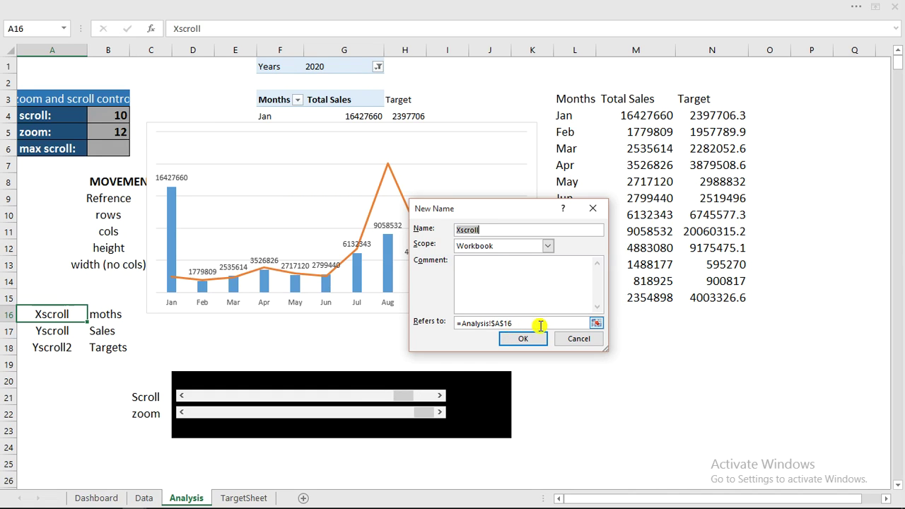
pyautogui.click(579, 339)
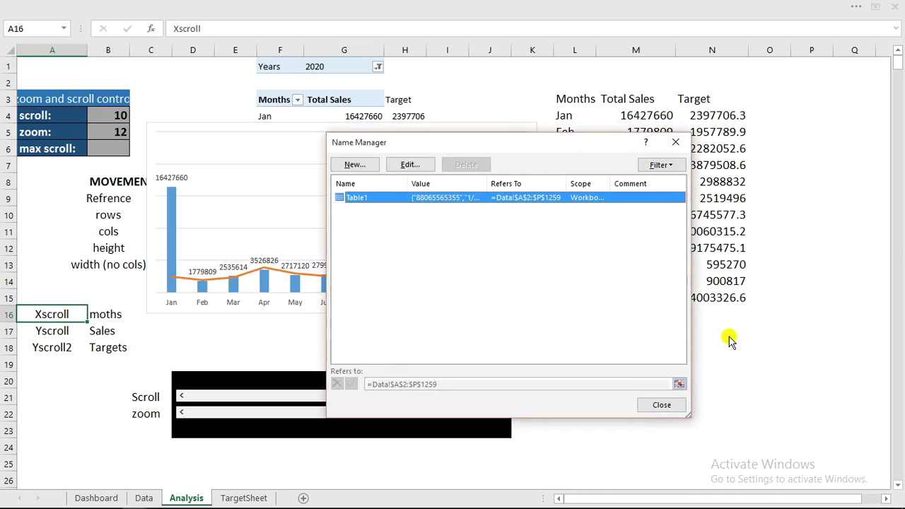
pyautogui.click(657, 400)
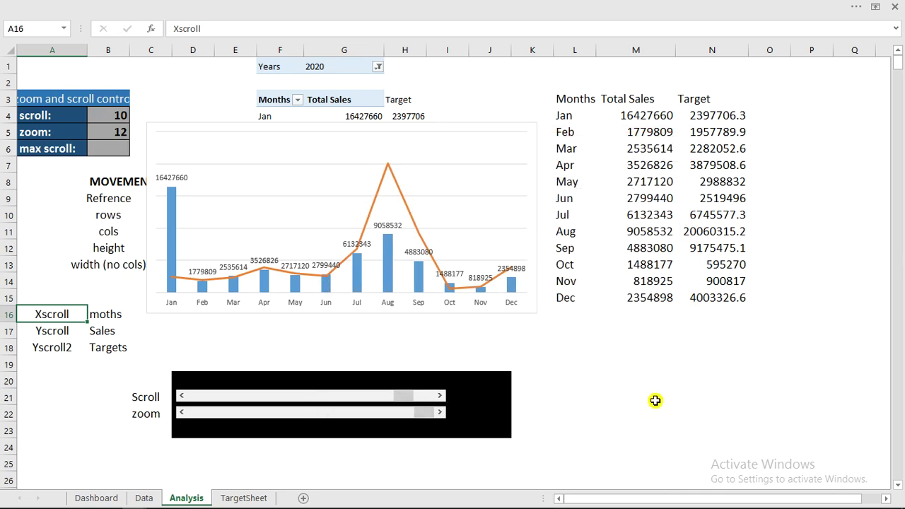
pyautogui.click(584, 359)
pyautogui.write('=')
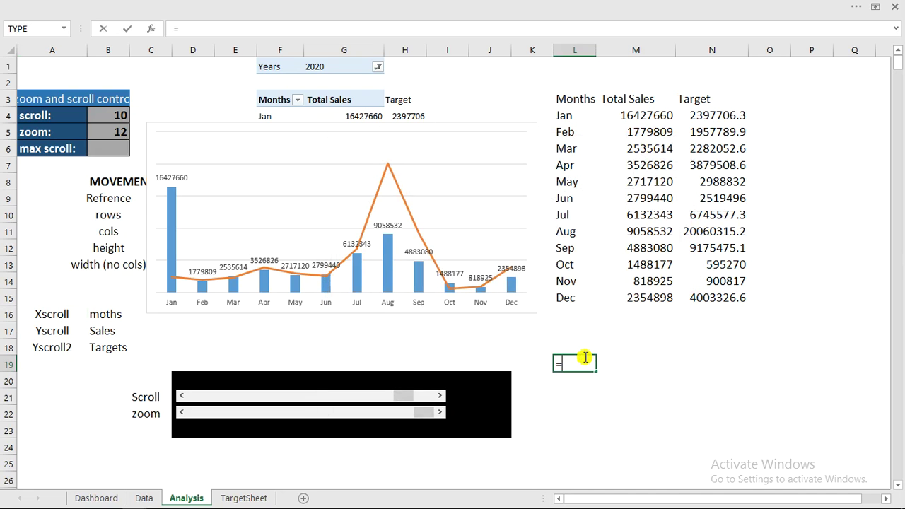
pyautogui.write('off')
pyautogui.press('Tab')
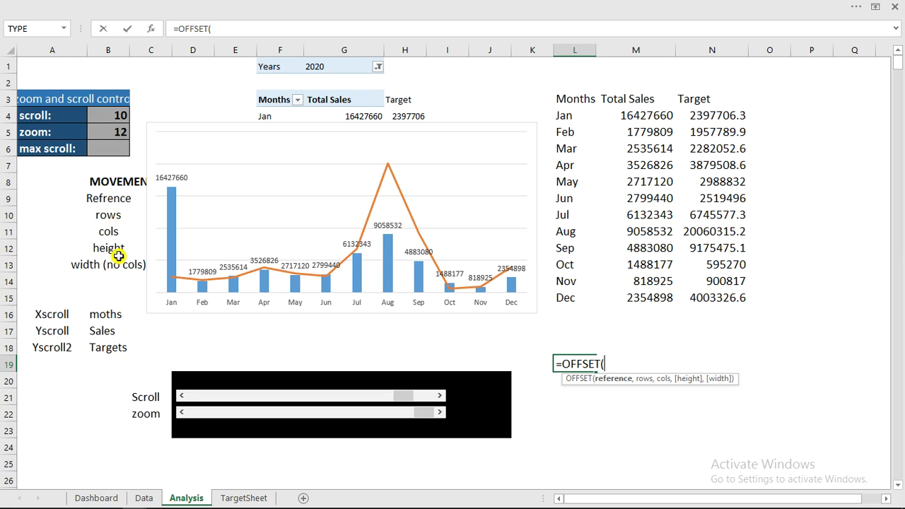
pyautogui.press('Escape')
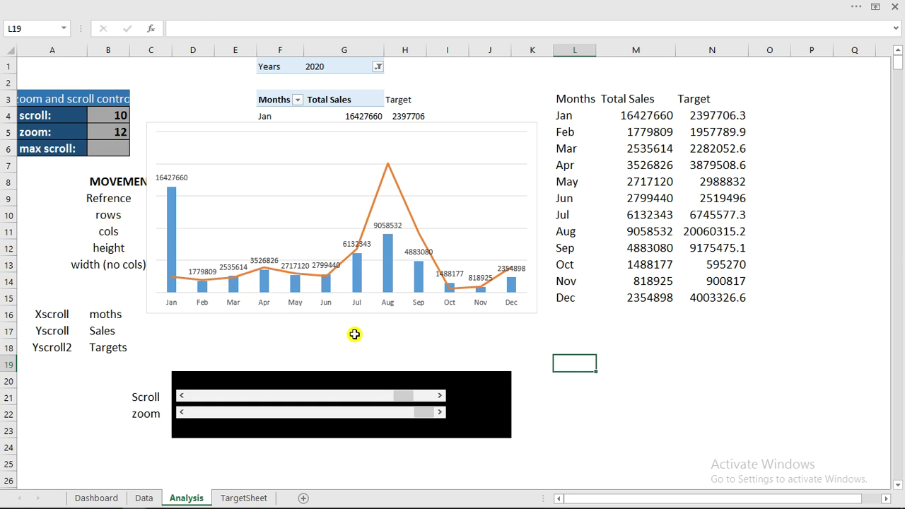
# Start a workbook name Xscroll from the label in A16, replacing its reference with an OFFSET formula whose reference is Analysis!$L$4.
pyautogui.click(51, 314)
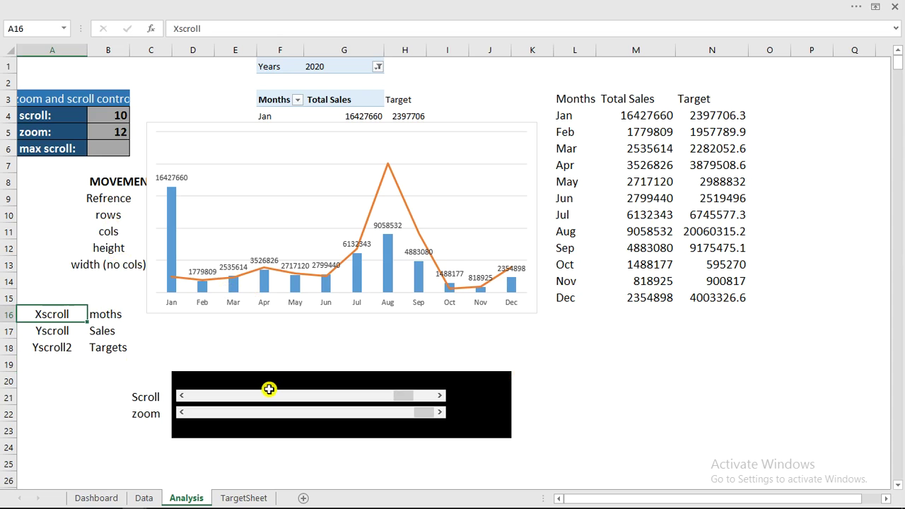
pyautogui.press('alt')
pyautogui.press('m')
pyautogui.press('m')
pyautogui.press('d')
pyautogui.moveTo(512, 323); pyautogui.dragTo(464, 325)
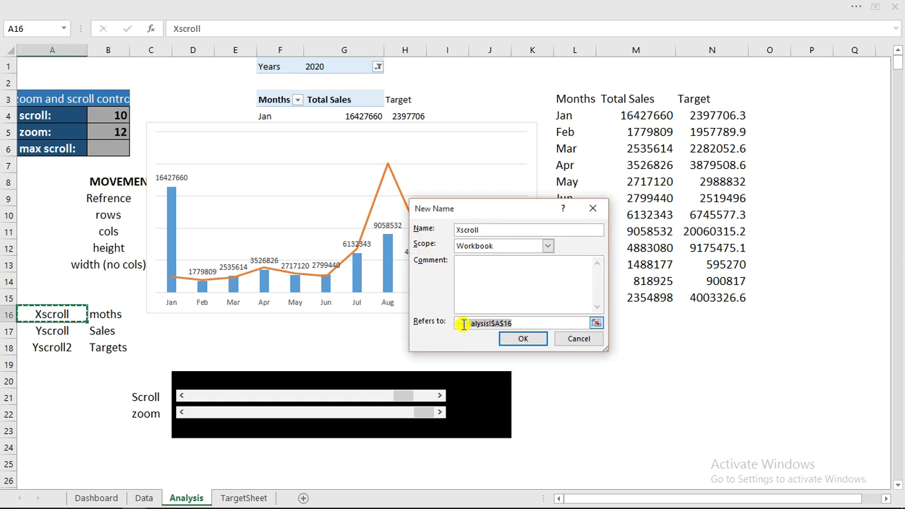
pyautogui.press('BackSpace')
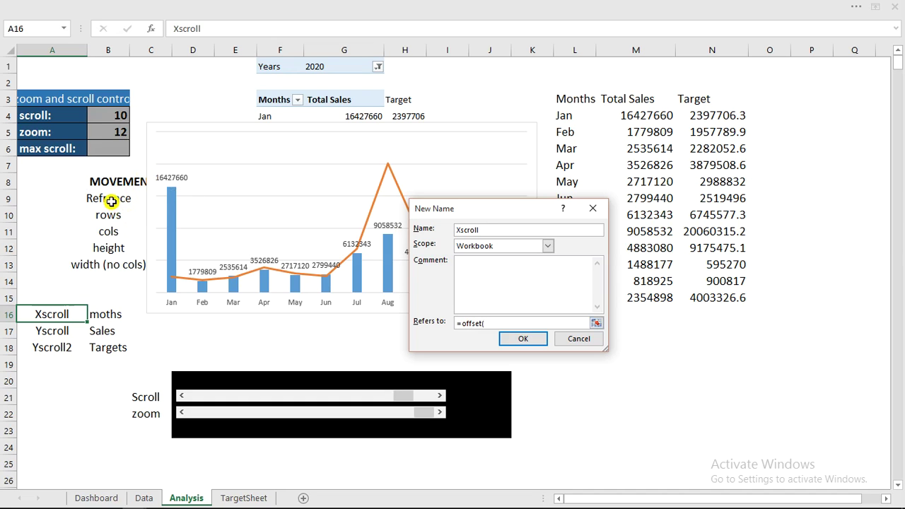
pyautogui.moveTo(470, 209); pyautogui.dragTo(292, 155)
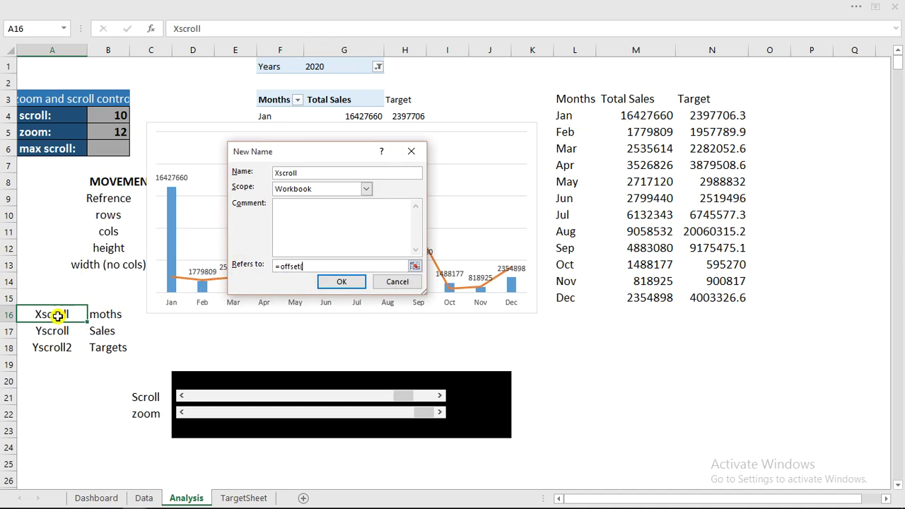
pyautogui.click(557, 118)
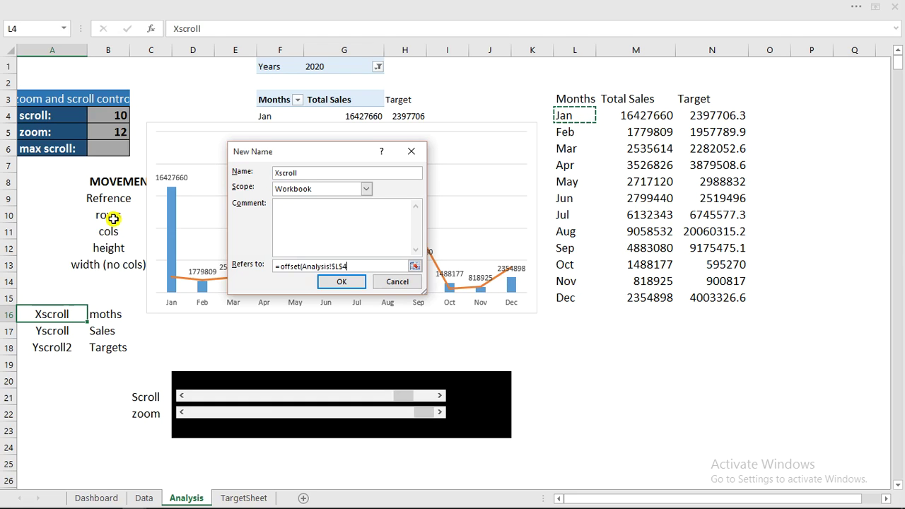
# Complete Xscroll's OFFSET with rows Analysis!$B$4, columns 0, height Analysis!$B$5 and width 1, save the name and check the range it covers.
pyautogui.write(',')
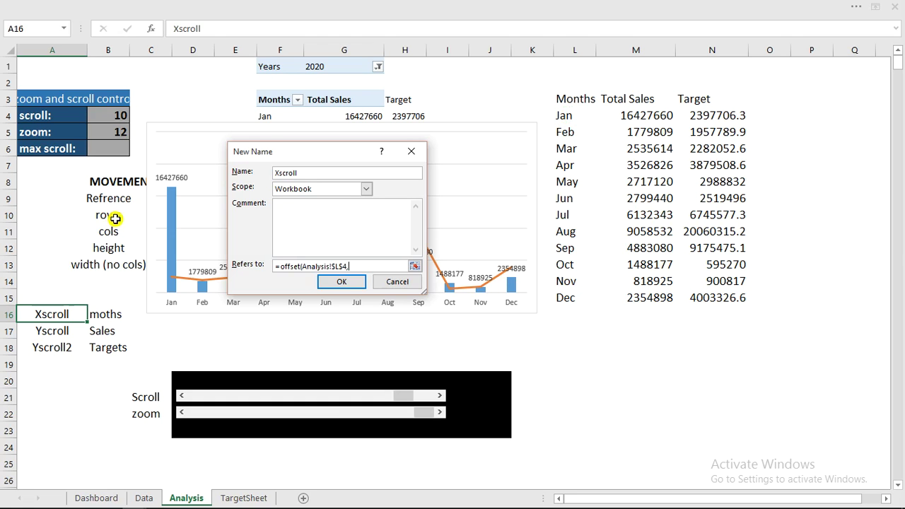
pyautogui.click(101, 114)
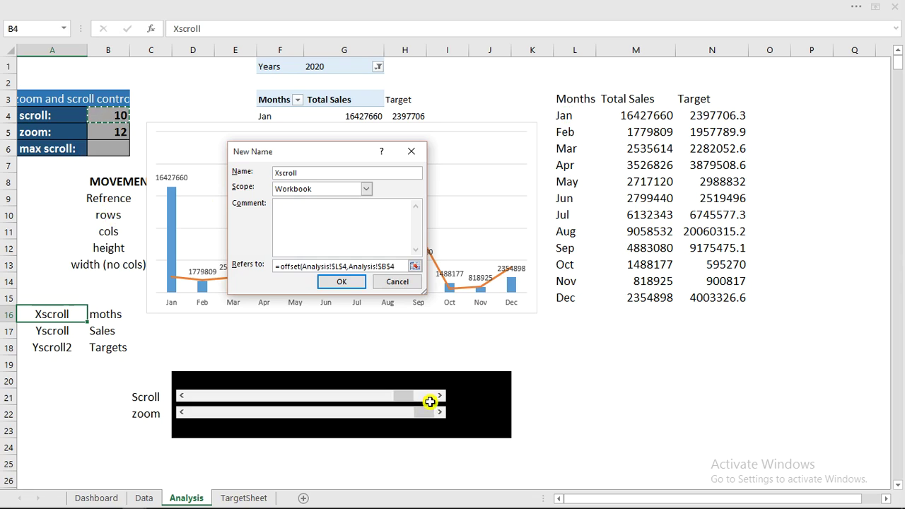
pyautogui.write(',0')
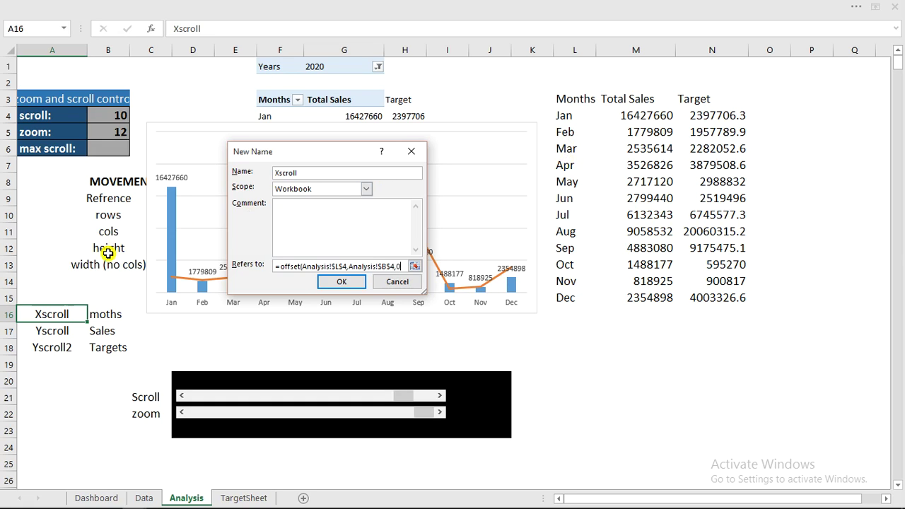
pyautogui.write(',')
pyautogui.click(105, 133)
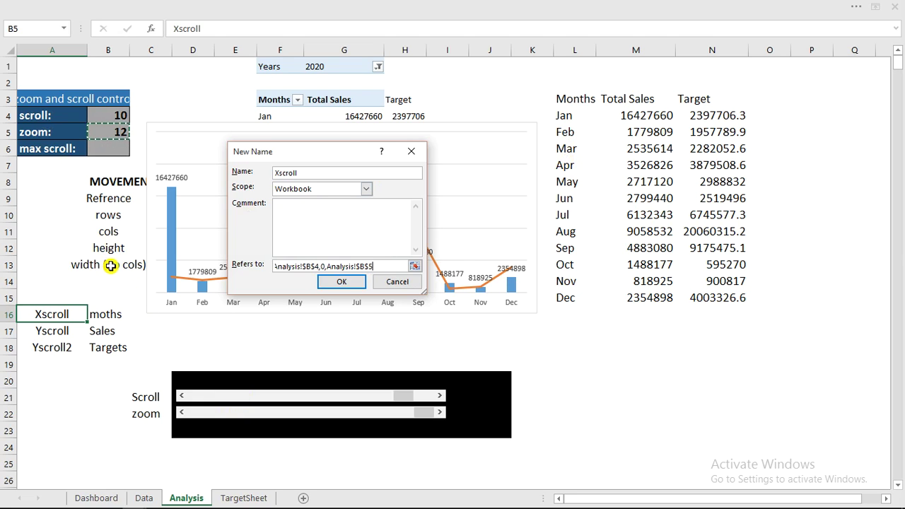
pyautogui.write(',')
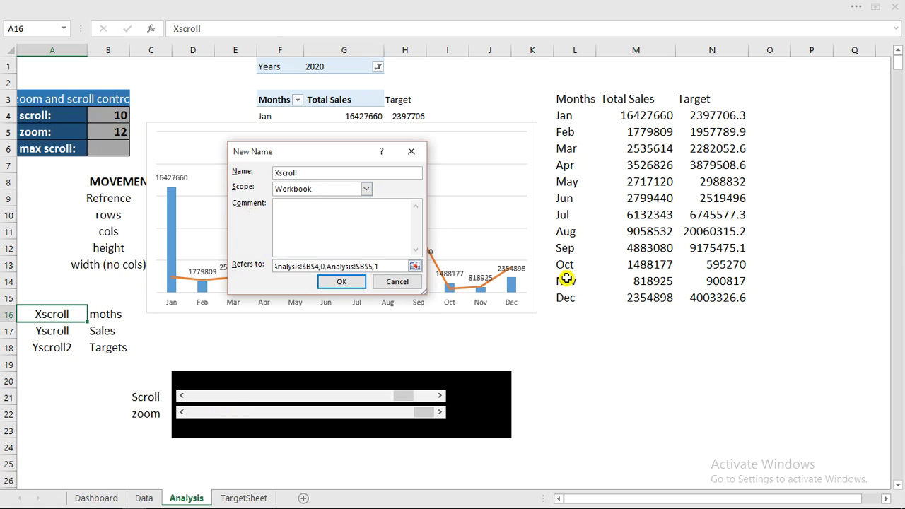
pyautogui.write('1)')
pyautogui.click(346, 281)
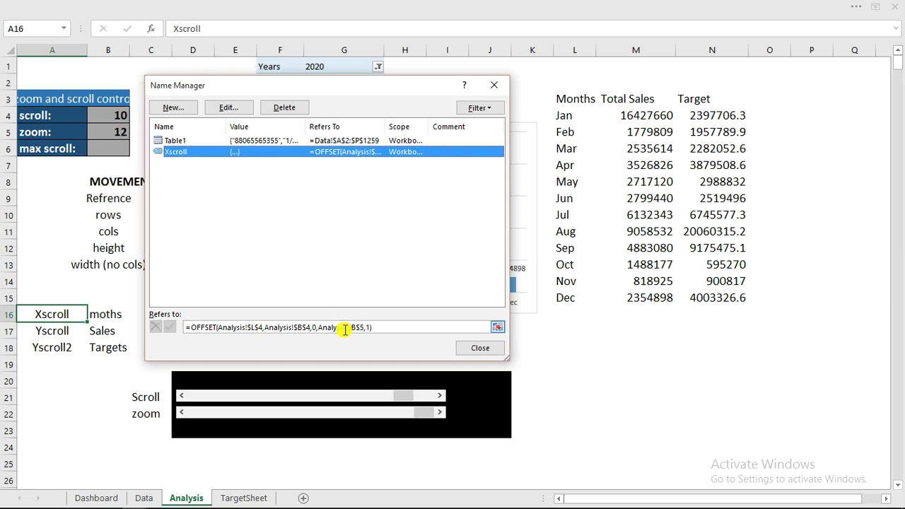
pyautogui.click(345, 327)
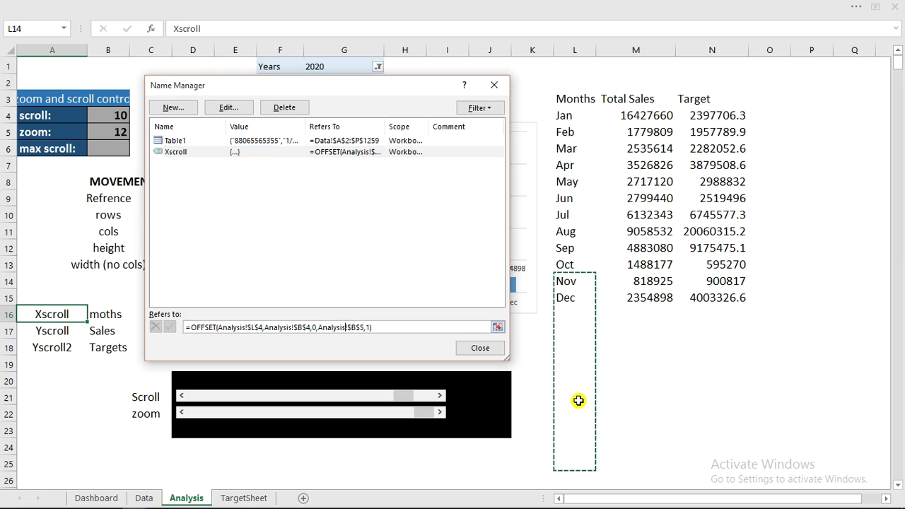
pyautogui.click(478, 348)
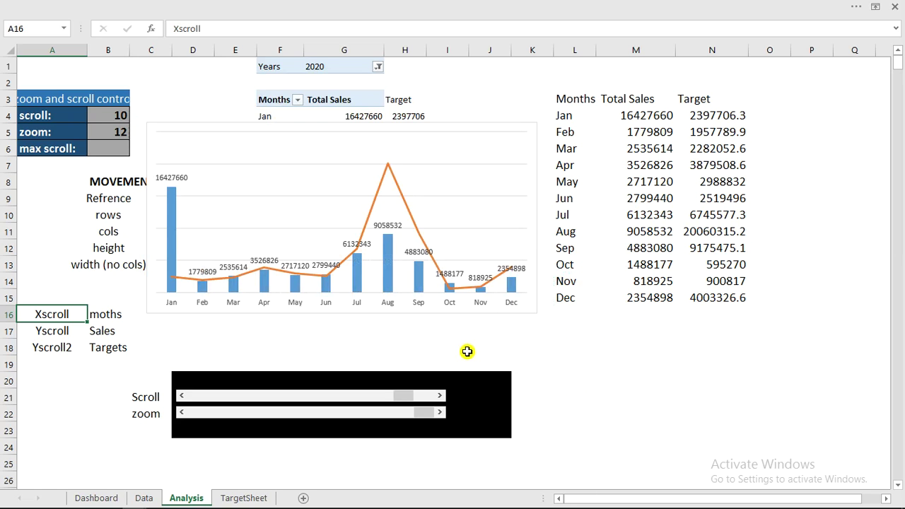
# Start a workbook name Yscroll from the label in A17, replacing its reference with an OFFSET formula whose reference is Analysis!$M$4.
pyautogui.click(56, 332)
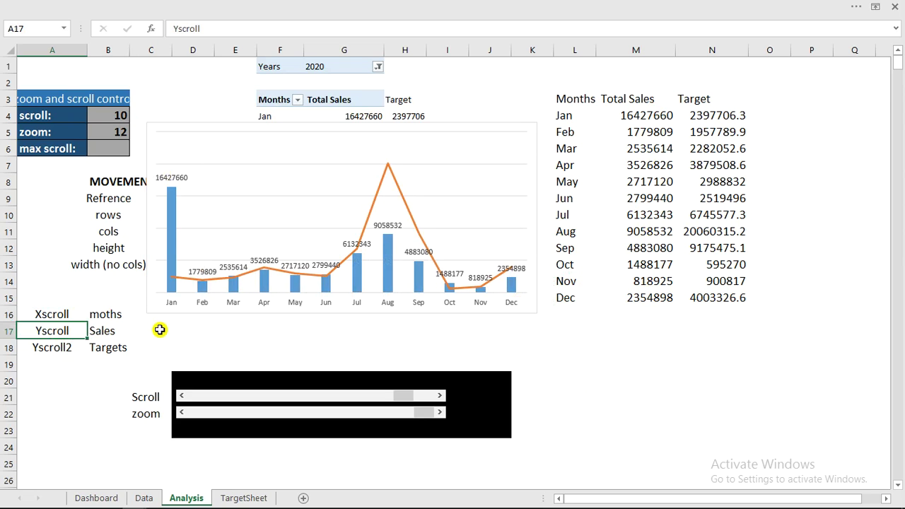
pyautogui.press('alt')
pyautogui.press('m')
pyautogui.press('m')
pyautogui.press('d')
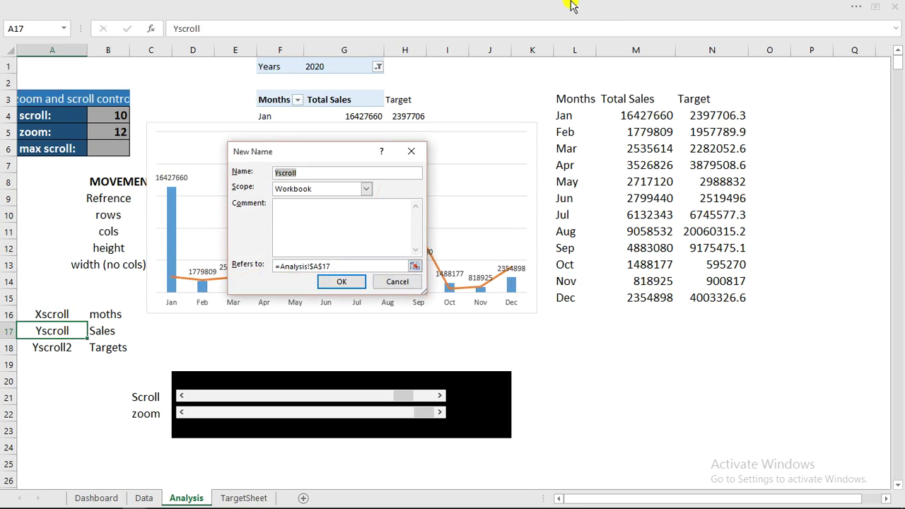
pyautogui.click(330, 265)
pyautogui.press('BackSpace')
pyautogui.press('BackSpace')
pyautogui.write('17')
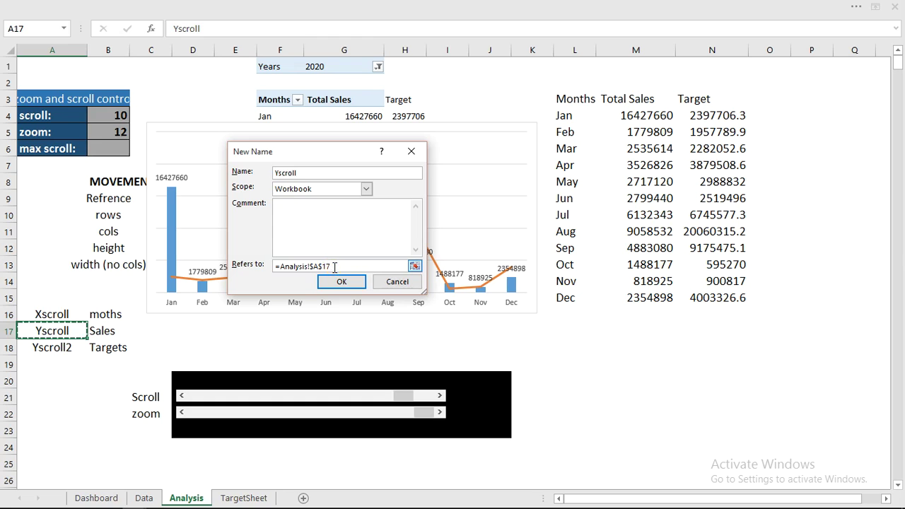
pyautogui.moveTo(331, 266); pyautogui.dragTo(281, 266)
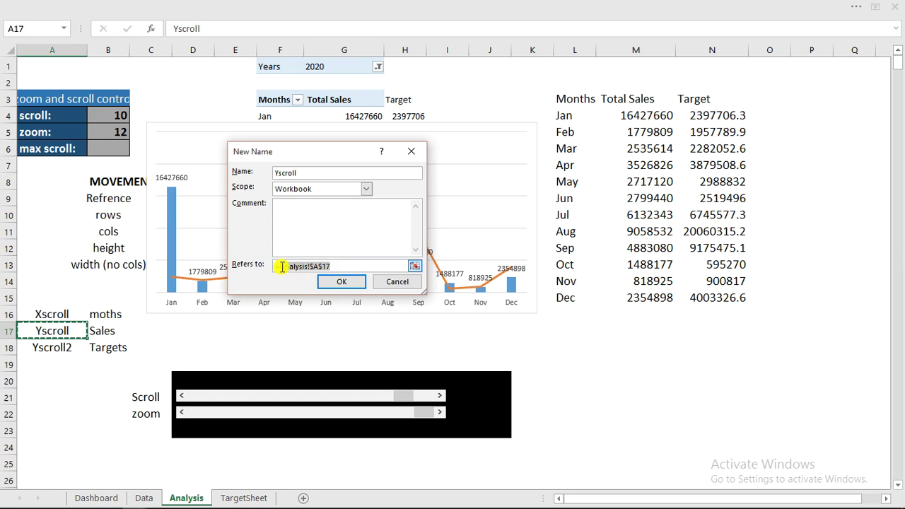
pyautogui.write('off')
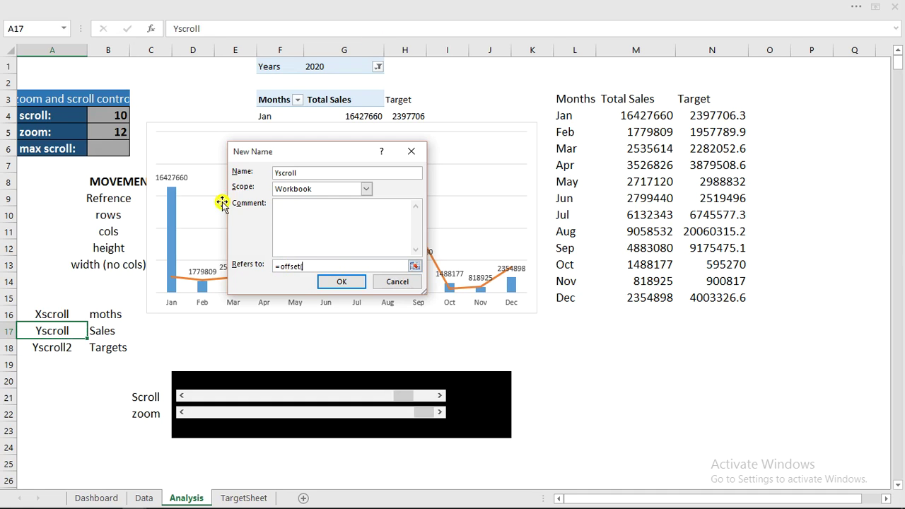
pyautogui.write('set(')
pyautogui.click(638, 116)
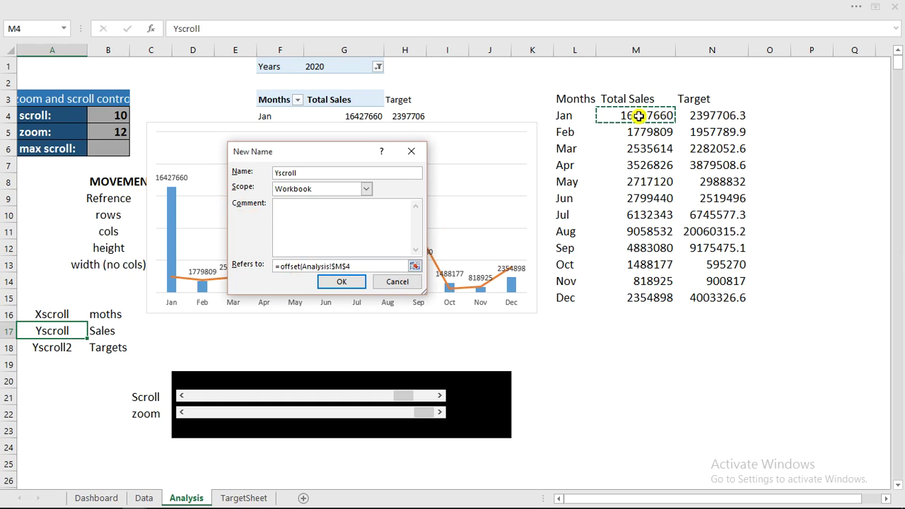
# Complete Yscroll's OFFSET with rows Analysis!$B$4, columns 0, height Analysis!$B$5 and width 1, save the name and check the range it covers.
pyautogui.write(',')
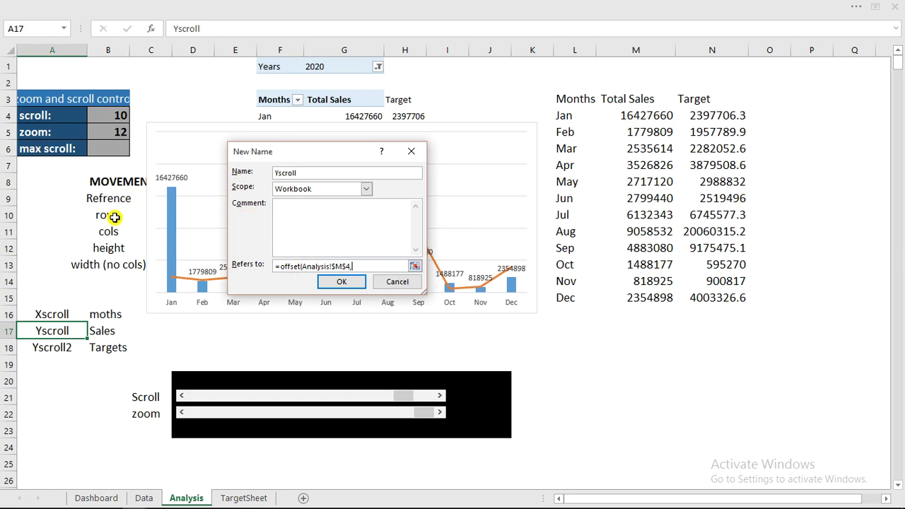
pyautogui.click(118, 114)
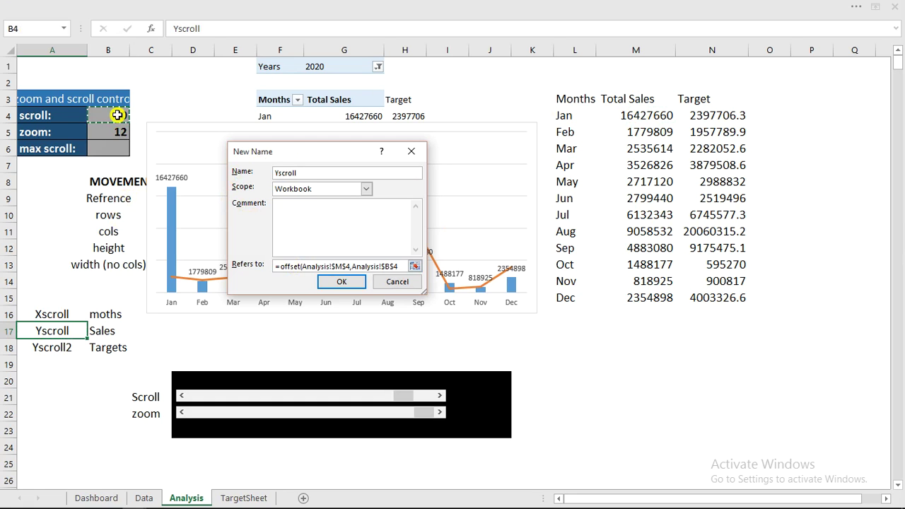
pyautogui.write(',')
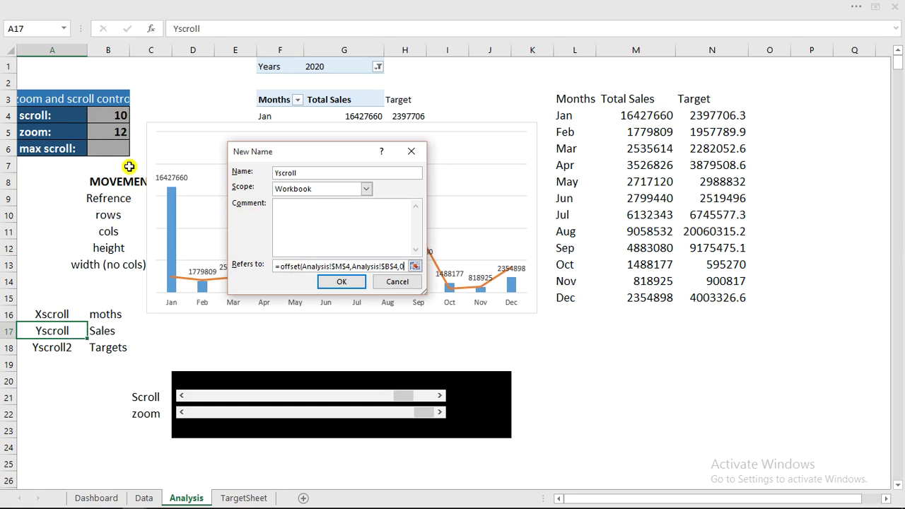
pyautogui.write('0')
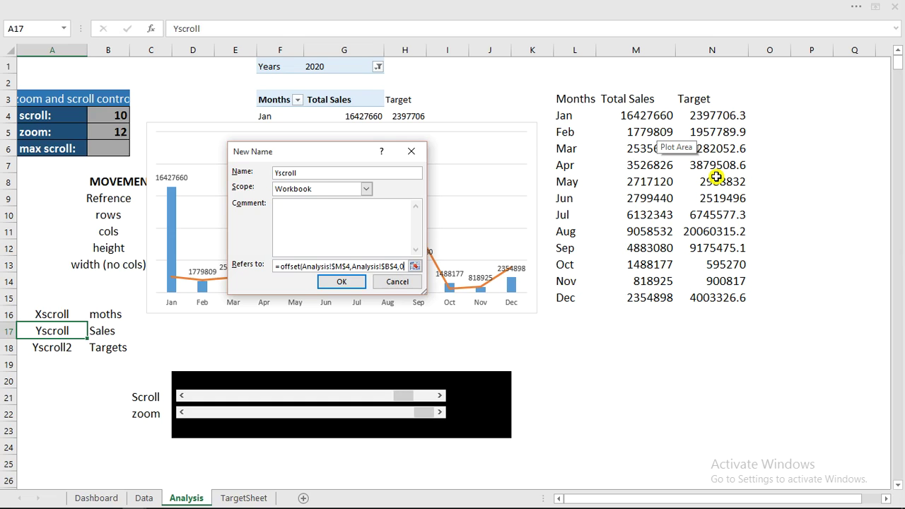
pyautogui.write(',')
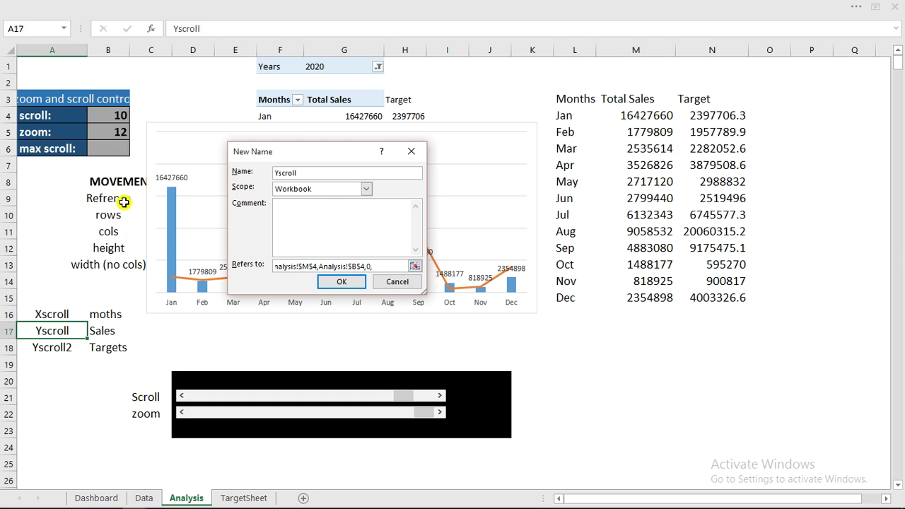
pyautogui.click(109, 131)
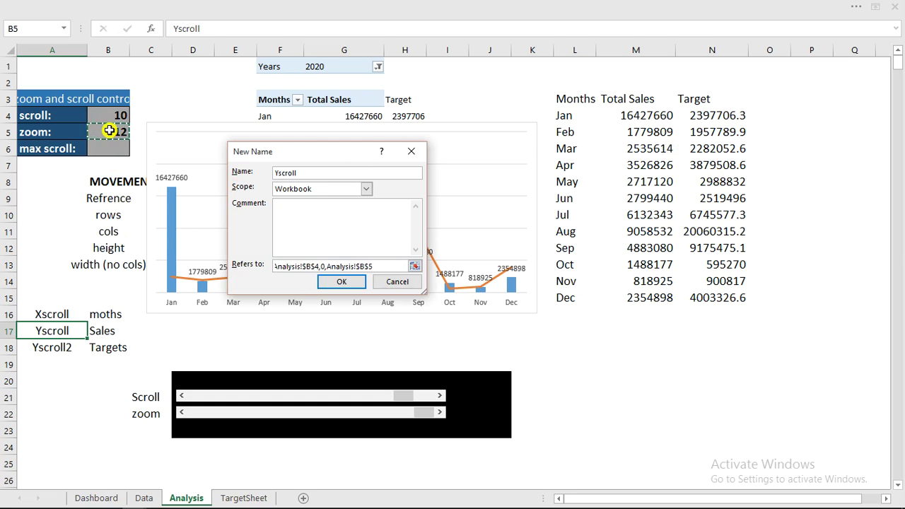
pyautogui.write(',1)')
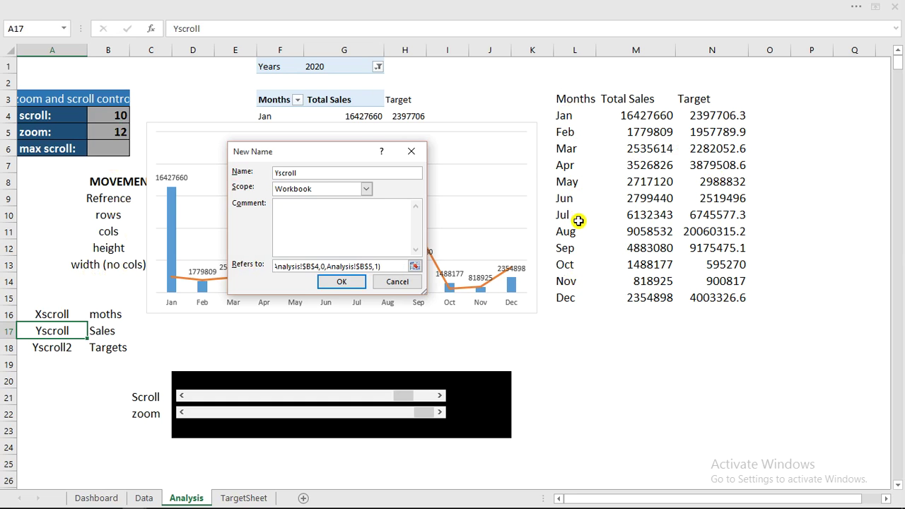
pyautogui.click(348, 282)
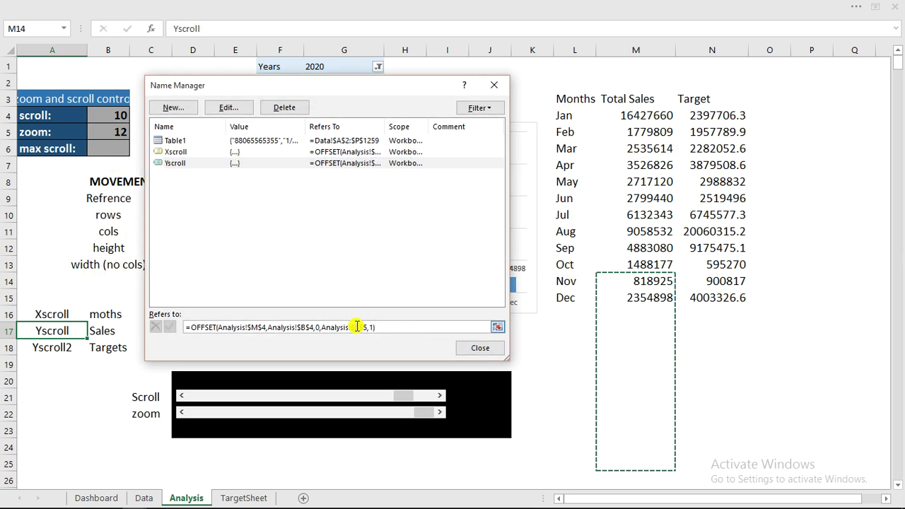
pyautogui.click(480, 348)
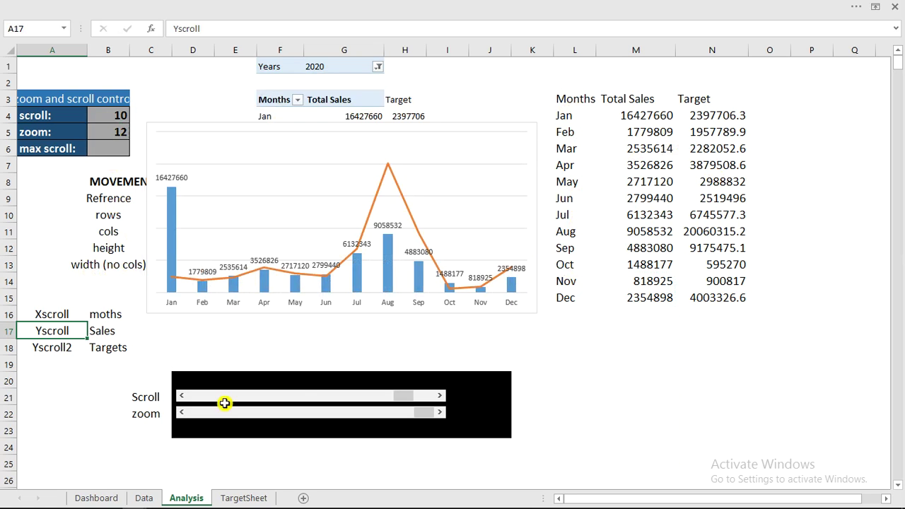
# Lower the zoom bar to 7 and the Scroll bar to 5.
pyautogui.click(181, 415)
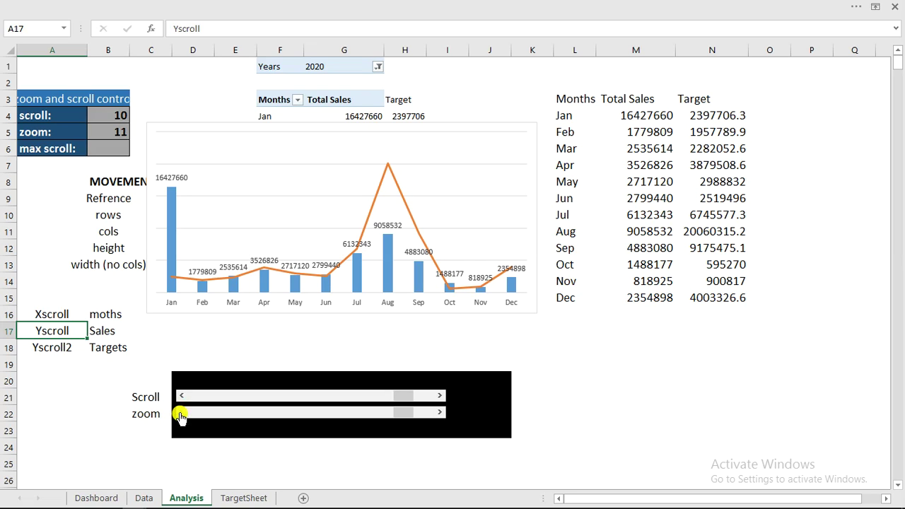
pyautogui.click(181, 415)
pyautogui.doubleClick(181, 414)
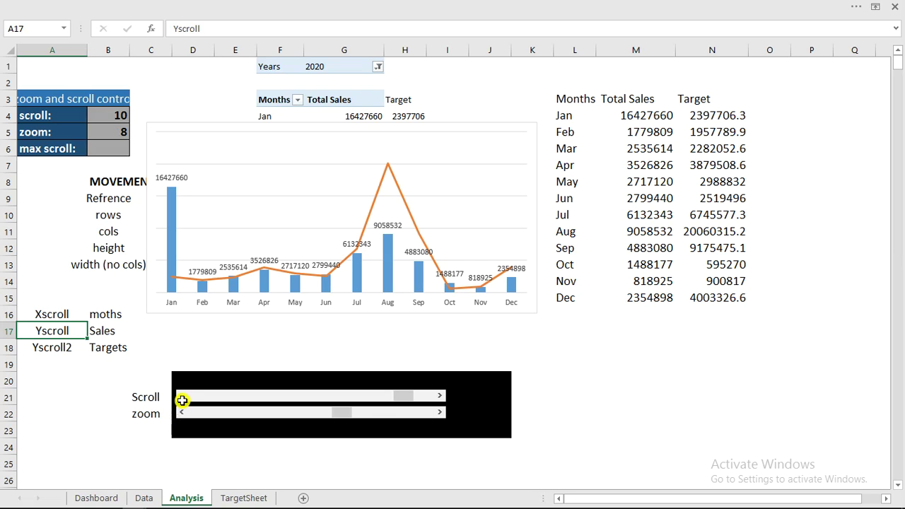
pyautogui.click(182, 397)
pyautogui.click(182, 397)
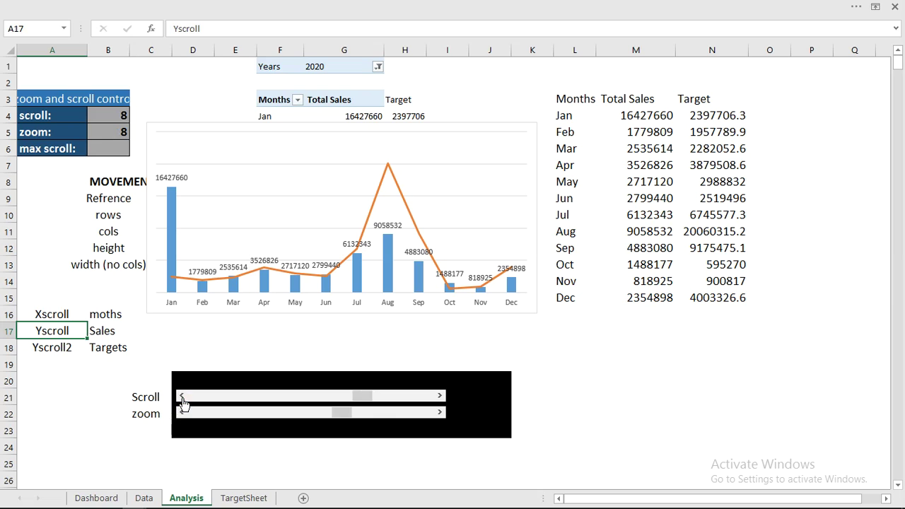
pyautogui.doubleClick(181, 397)
pyautogui.click(247, 400)
pyautogui.click(181, 414)
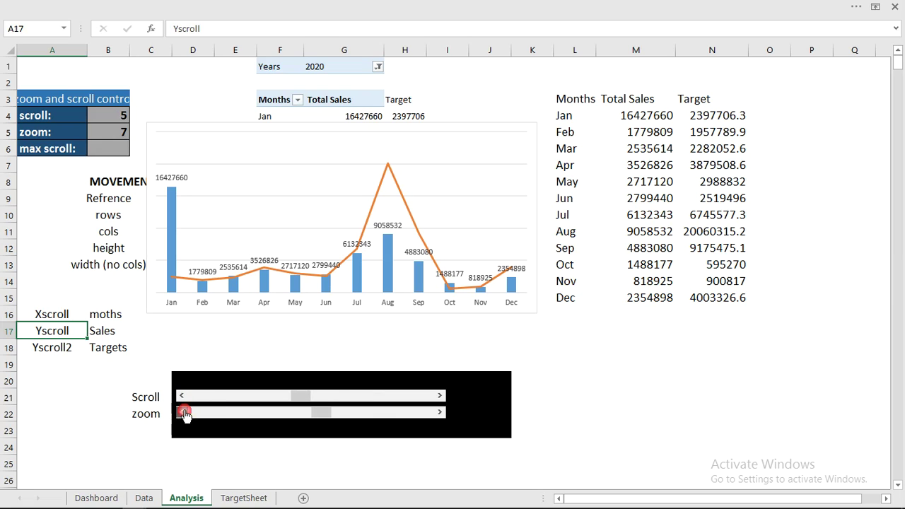
# Start a workbook name Yscroll2 from the label in A18, replacing its reference with an OFFSET formula whose reference is Analysis!$N$4.
pyautogui.click(60, 348)
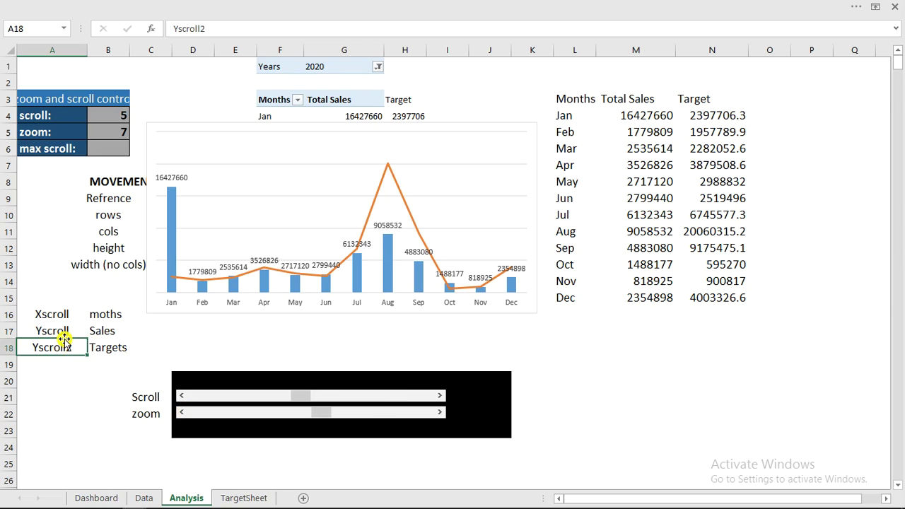
pyautogui.press('alt')
pyautogui.press('m')
pyautogui.press('m')
pyautogui.press('d')
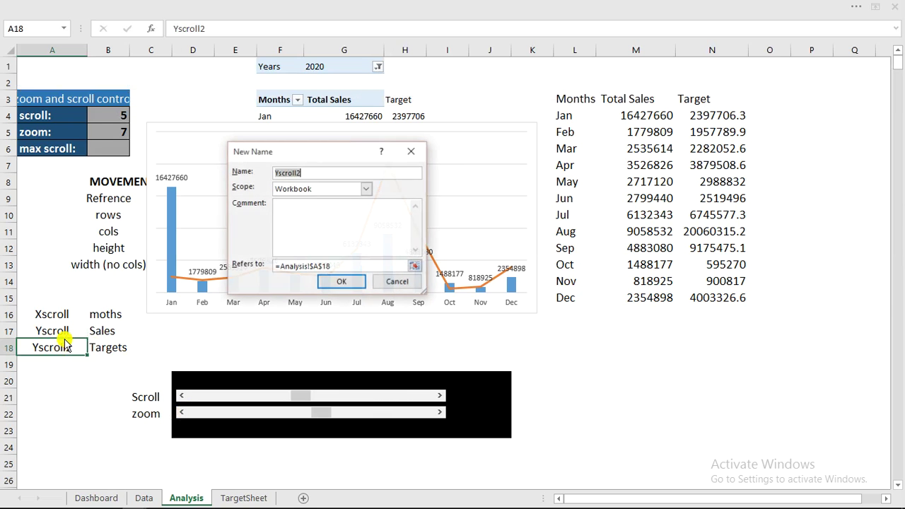
pyautogui.click(344, 266)
pyautogui.moveTo(344, 267); pyautogui.dragTo(281, 266)
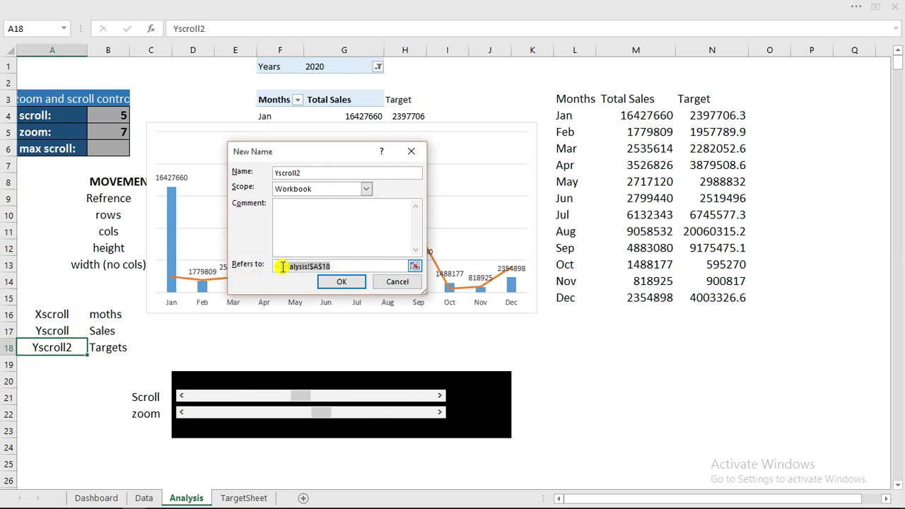
pyautogui.press('BackSpace')
pyautogui.write('=offset(')
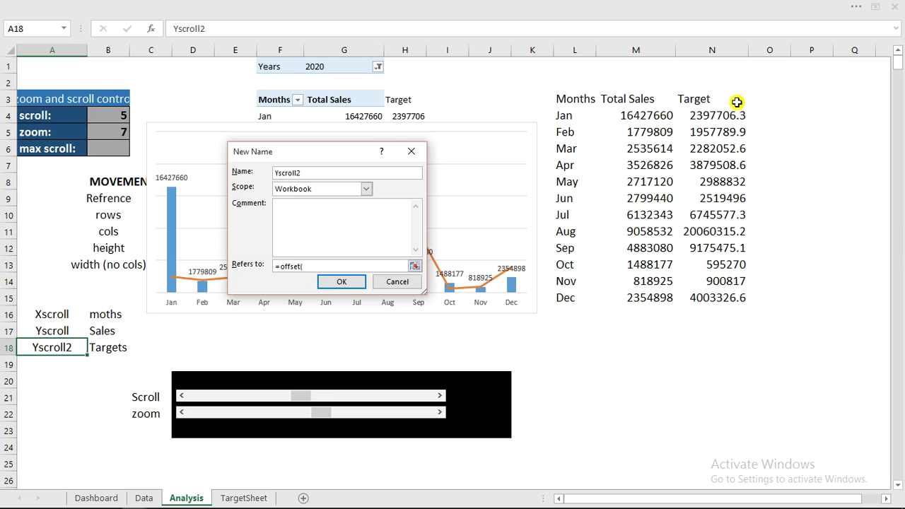
pyautogui.click(715, 115)
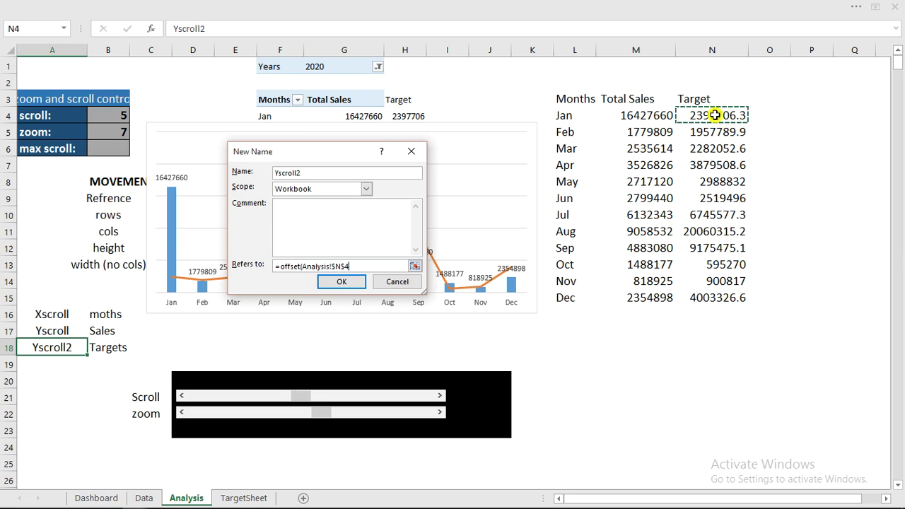
# Complete Yscroll2's OFFSET with rows Analysis!$B$4, columns 0, height Analysis!$B$5 and width 1, save the name and check the range it covers.
pyautogui.write(',')
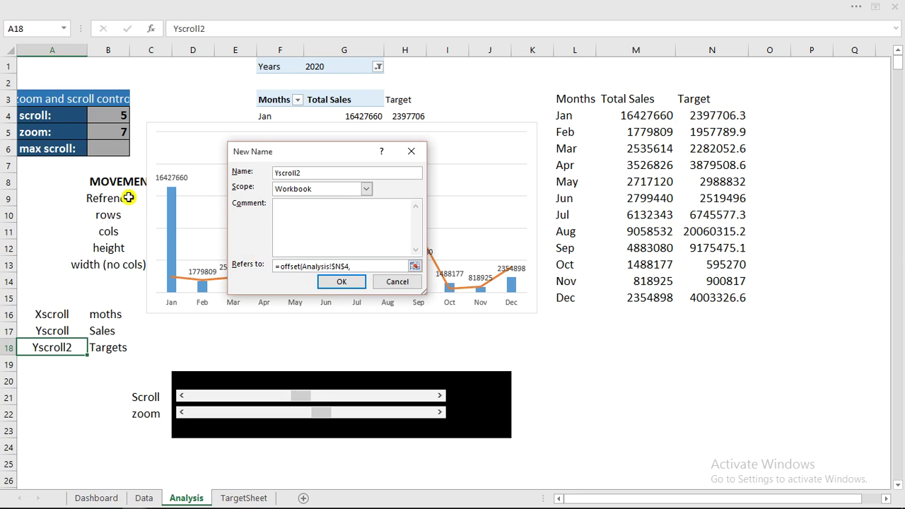
pyautogui.click(116, 115)
pyautogui.write(',0')
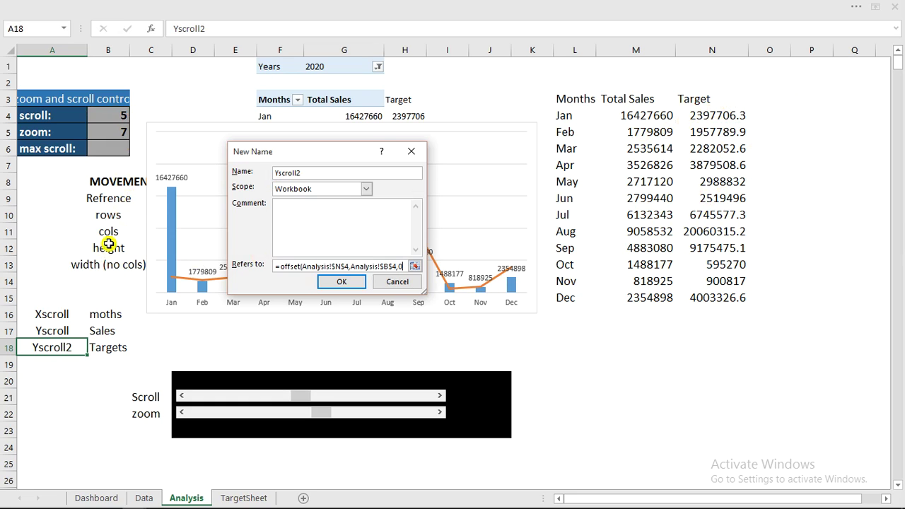
pyautogui.write(',')
pyautogui.click(118, 133)
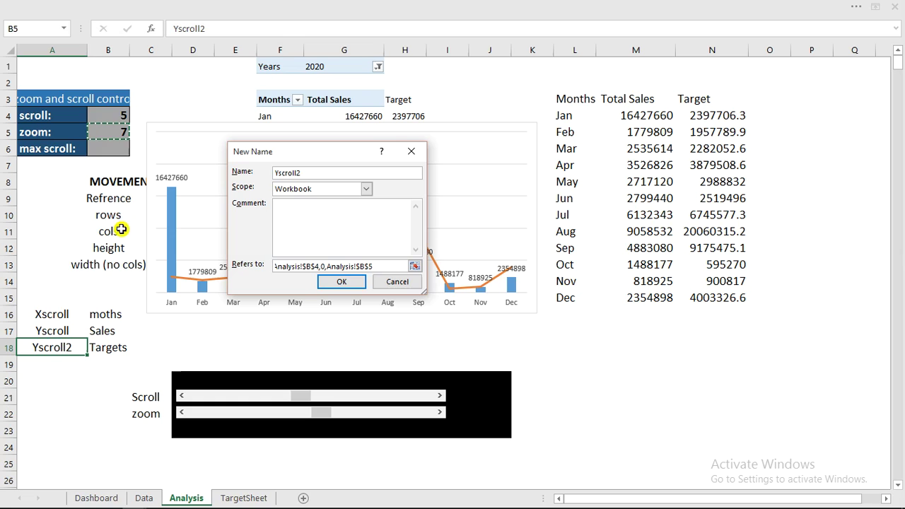
pyautogui.write(',')
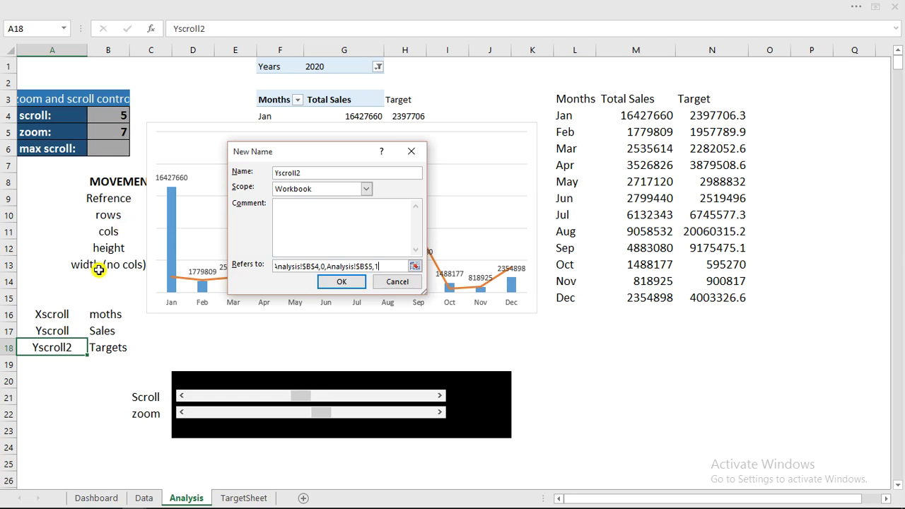
pyautogui.write('1)')
pyautogui.click(342, 282)
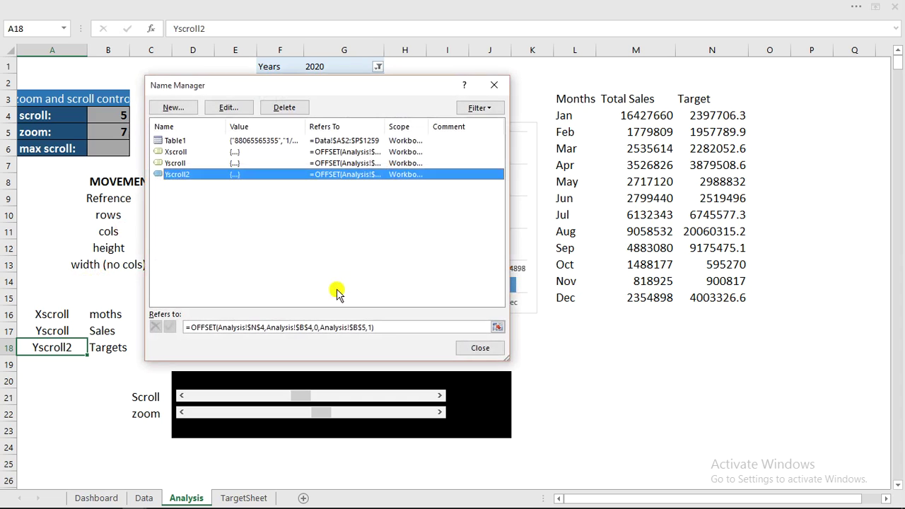
pyautogui.click(389, 326)
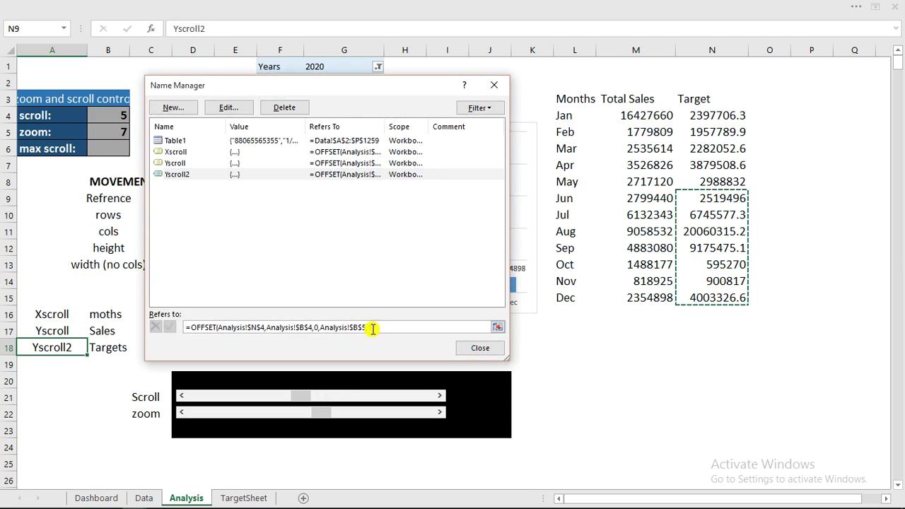
pyautogui.click(476, 347)
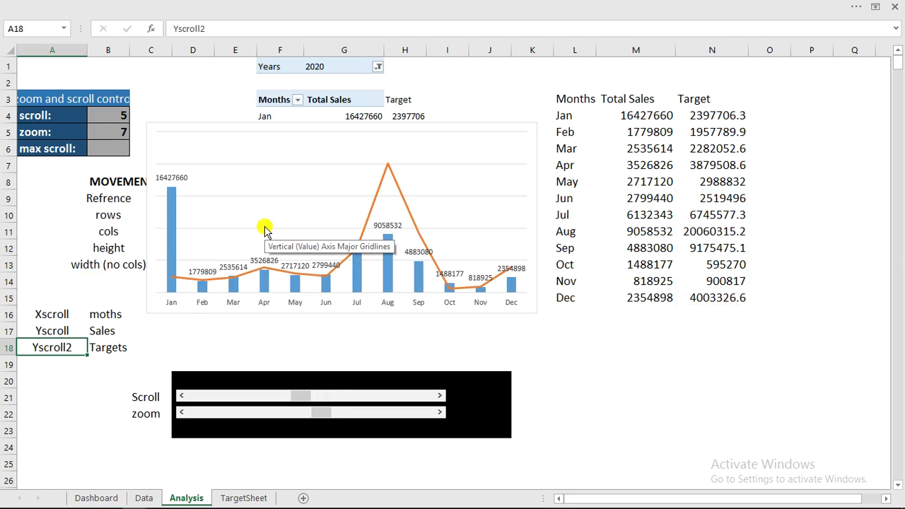
# Edit the chart's Total Sales series so its values refer to =Analysis!yscroll, and apply the data source change.
pyautogui.click(318, 212)
pyautogui.rightClick(318, 215)
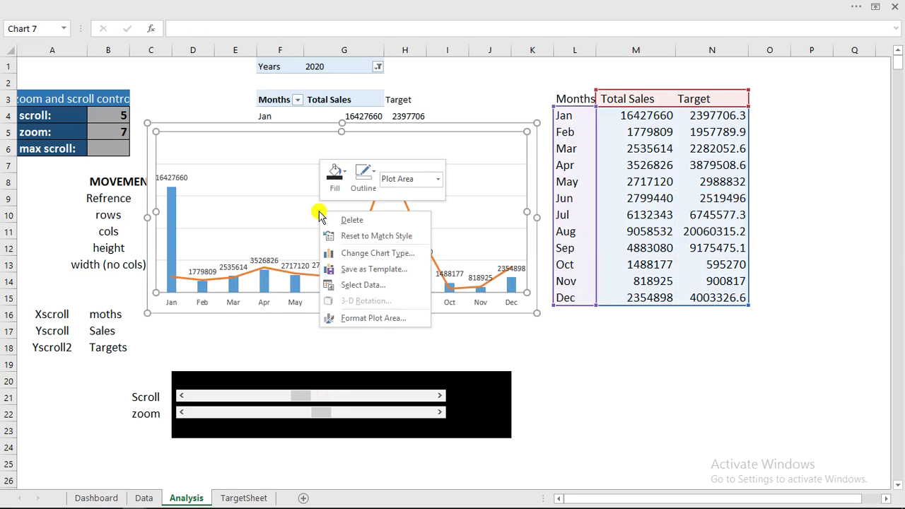
pyautogui.click(361, 284)
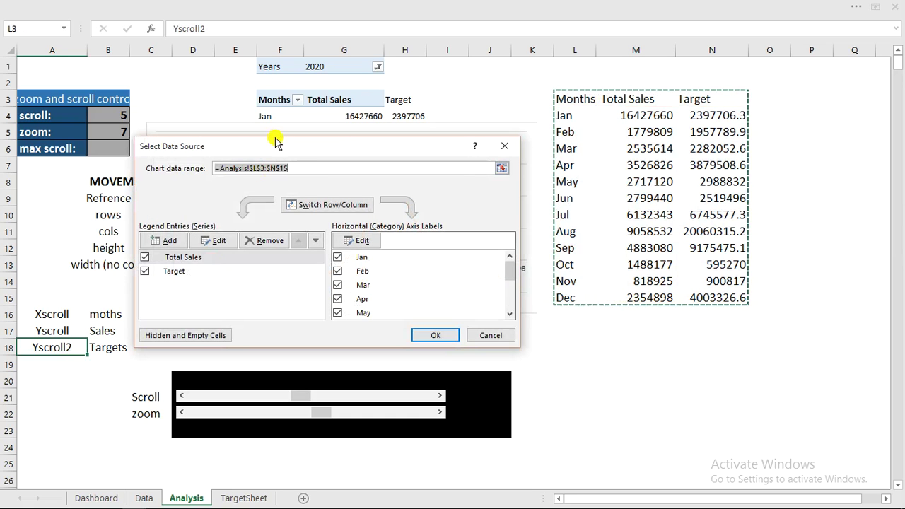
pyautogui.moveTo(275, 142); pyautogui.dragTo(441, 102)
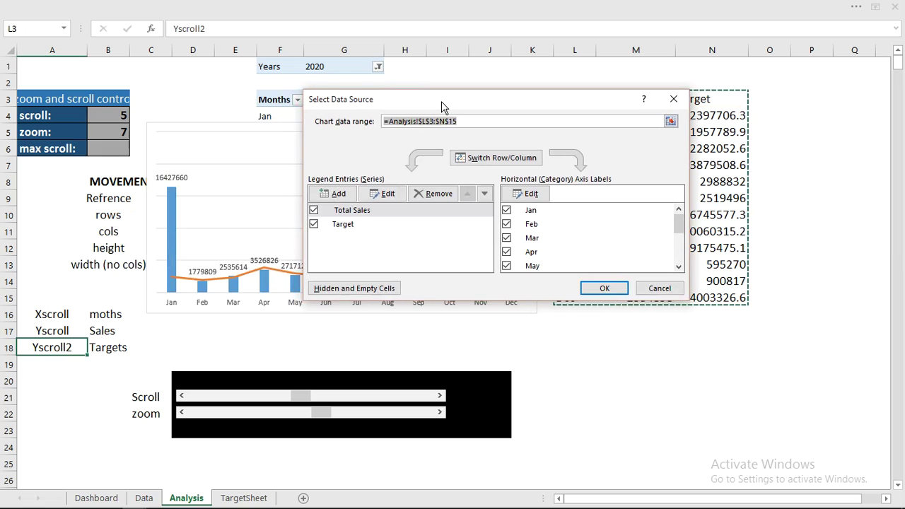
pyautogui.click(358, 210)
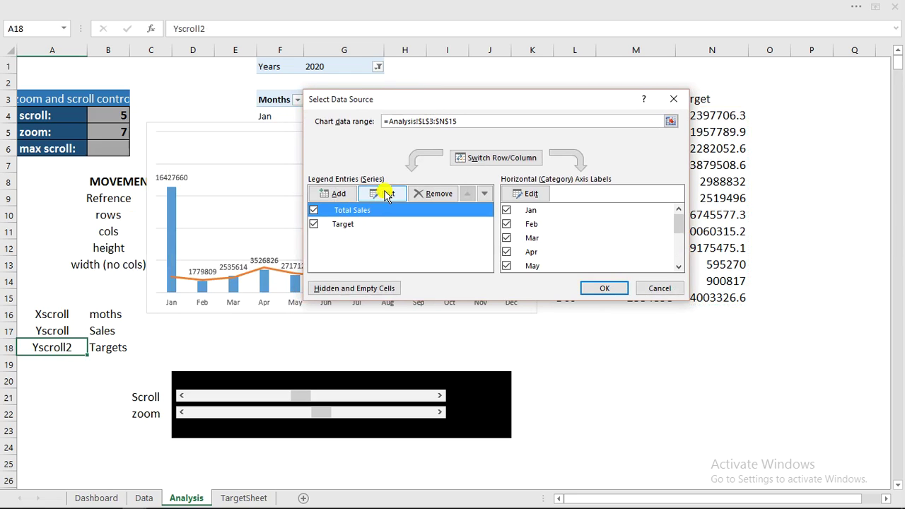
pyautogui.click(386, 195)
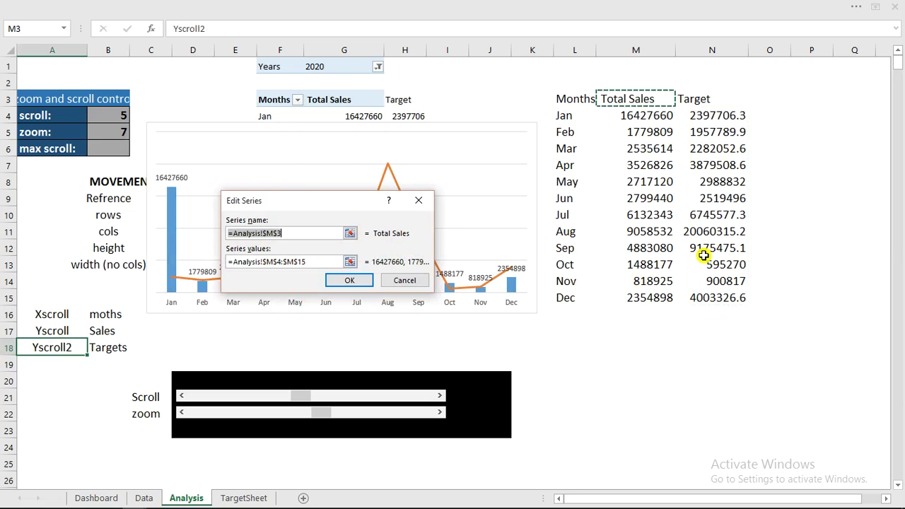
pyautogui.click(314, 261)
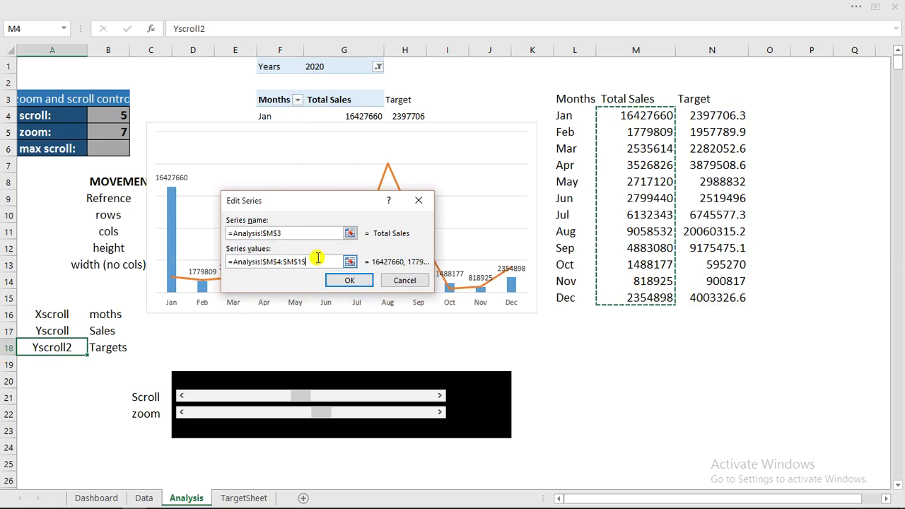
pyautogui.doubleClick(289, 262)
pyautogui.moveTo(288, 259); pyautogui.dragTo(265, 261)
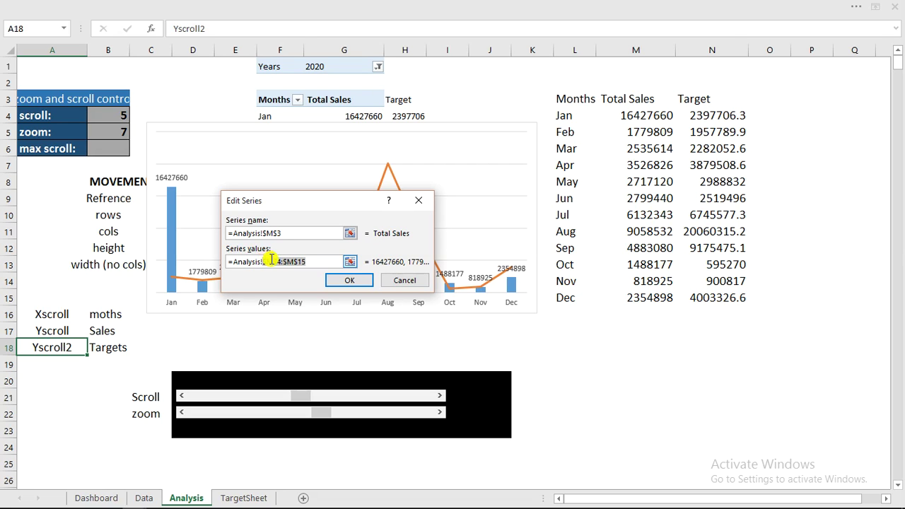
pyautogui.press('BackSpace')
pyautogui.write('yscroll')
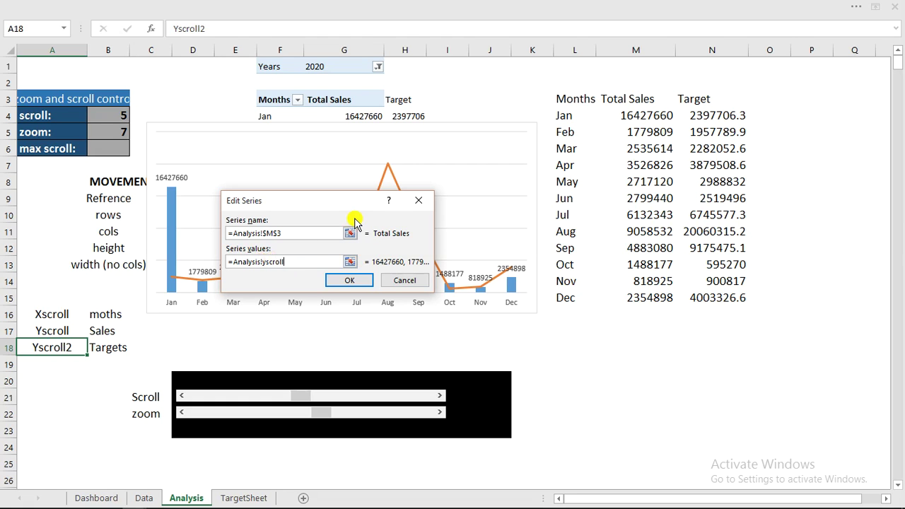
pyautogui.click(359, 280)
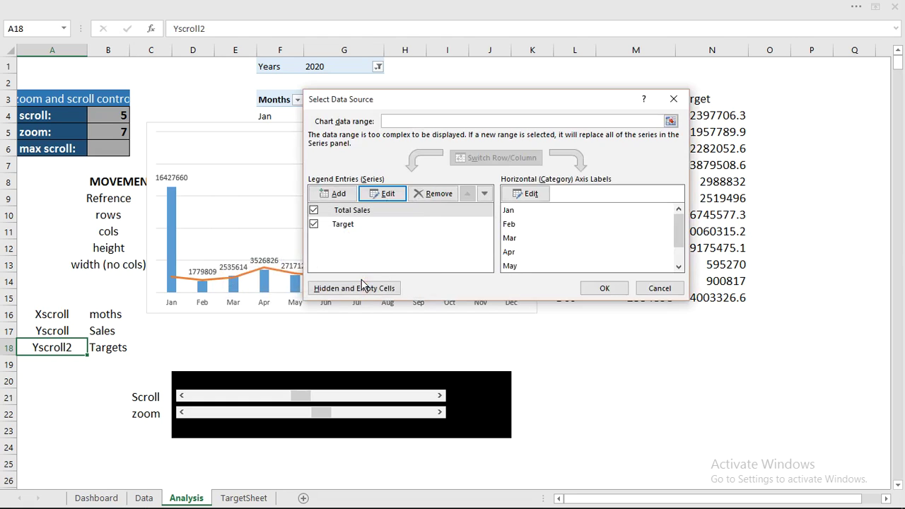
pyautogui.click(609, 288)
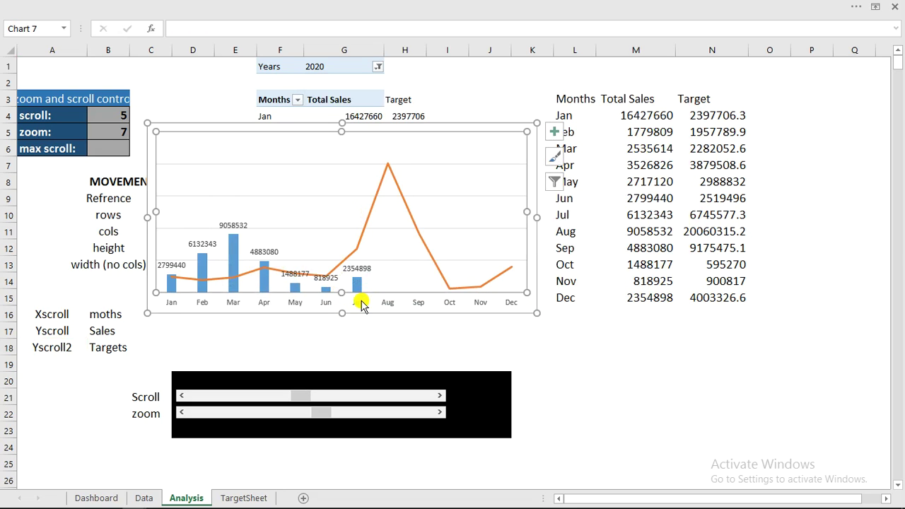
# Edit the chart's Target series, replacing its fixed values range with the name Yscroll2.
pyautogui.rightClick(310, 225)
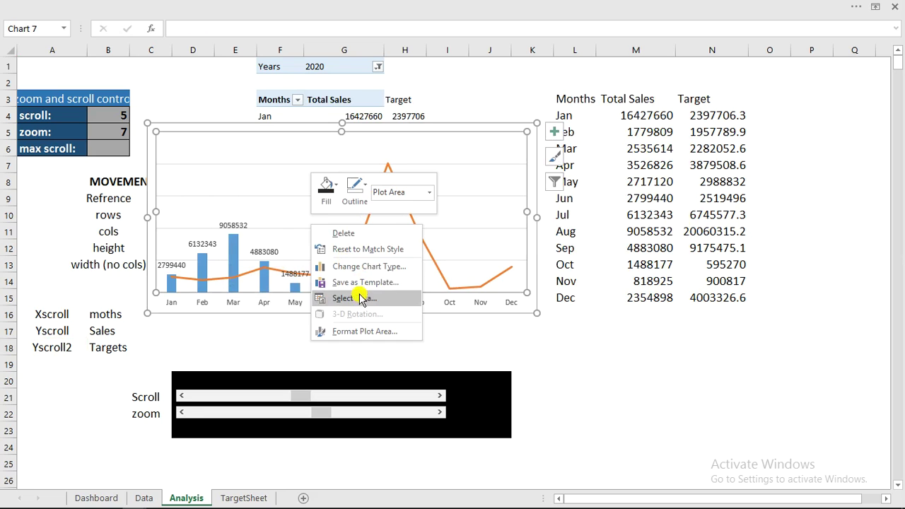
pyautogui.click(357, 299)
pyautogui.click(342, 224)
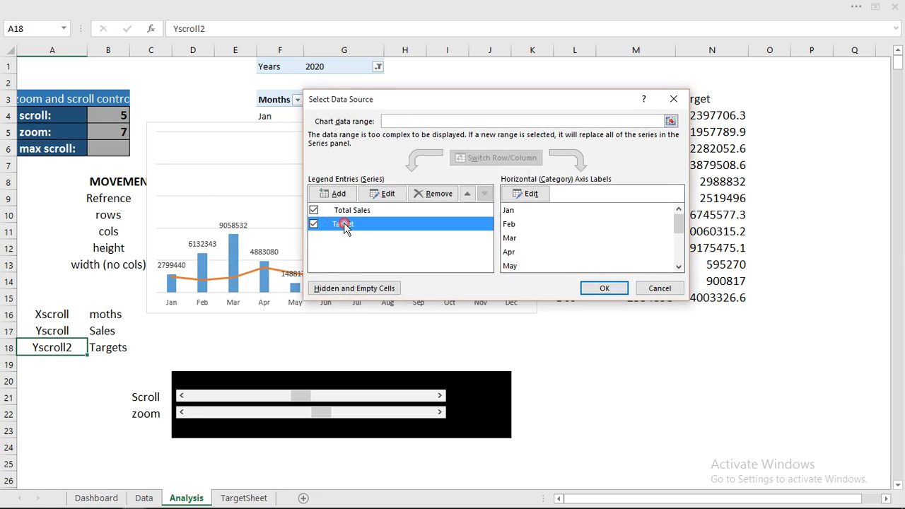
pyautogui.click(386, 195)
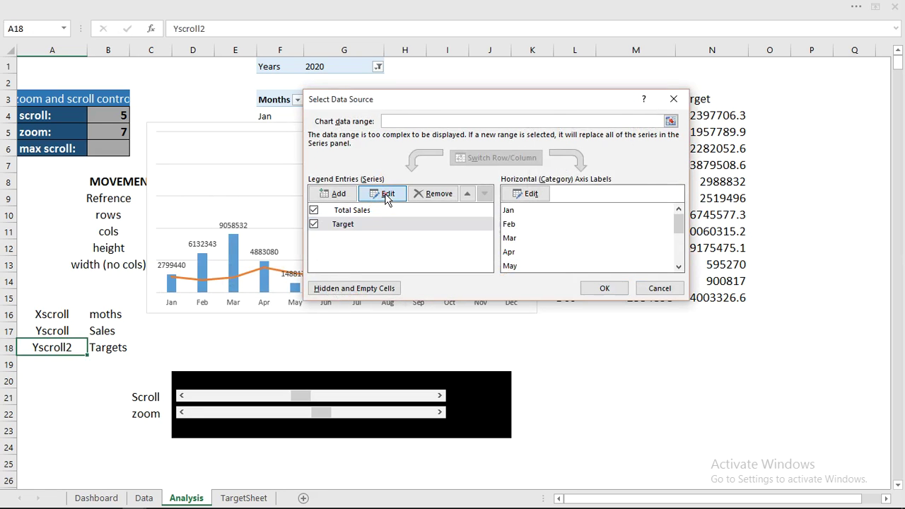
pyautogui.click(485, 214)
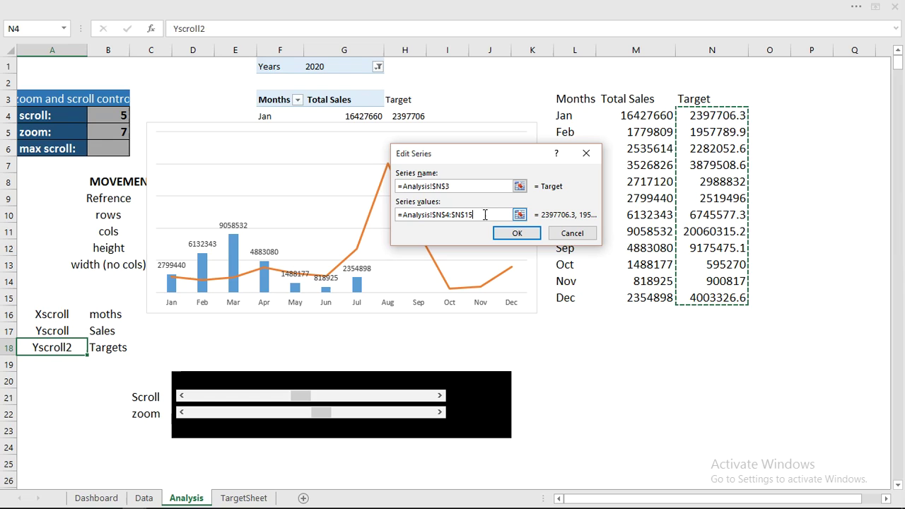
pyautogui.click(485, 214)
pyautogui.moveTo(468, 214); pyautogui.dragTo(434, 217)
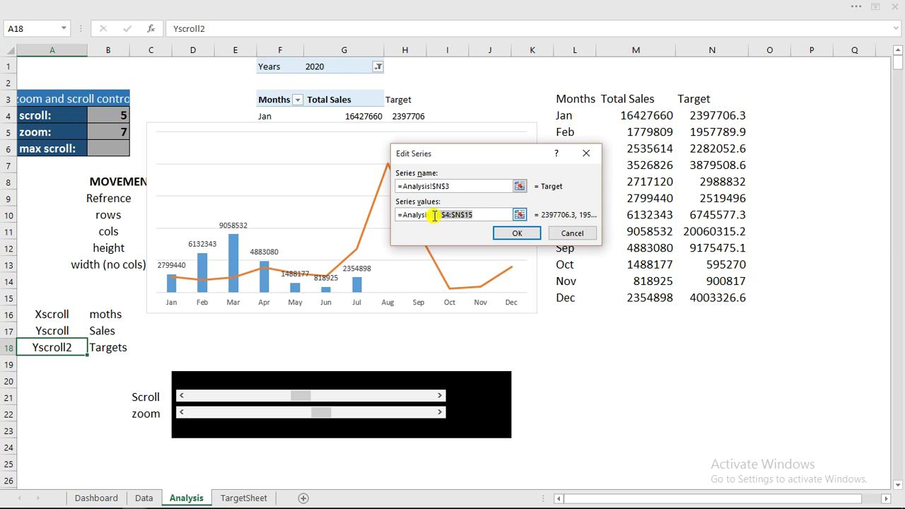
pyautogui.press('BackSpace')
pyautogui.click(515, 234)
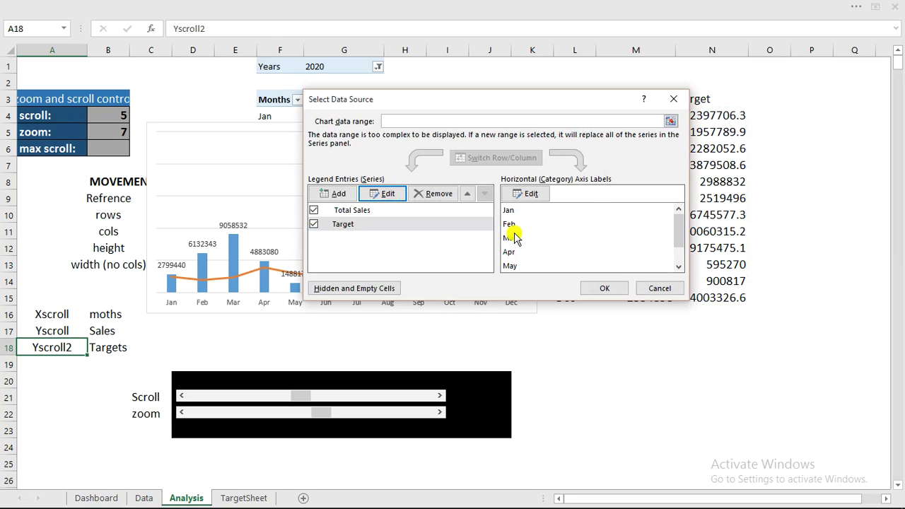
# Set the horizontal axis labels of the Total Sales series to =Analysis!xscroll.
pyautogui.moveTo(429, 109); pyautogui.dragTo(303, 122)
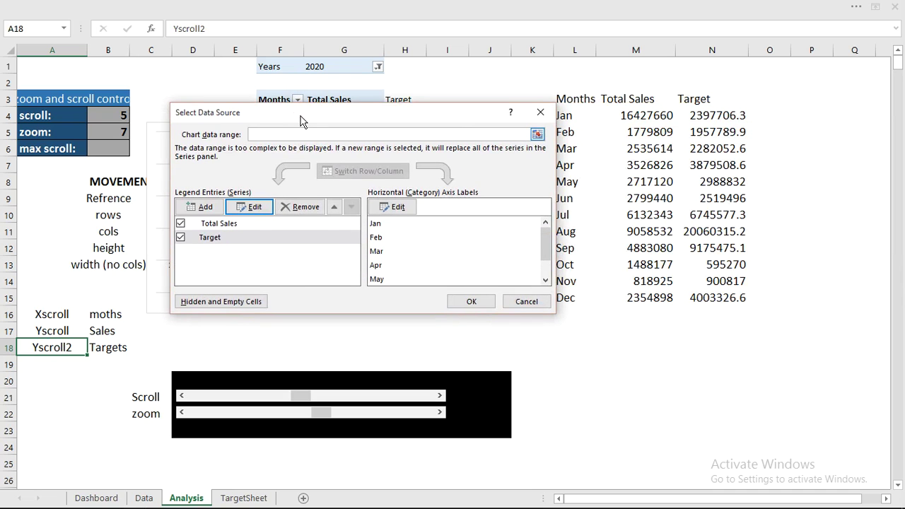
pyautogui.click(243, 222)
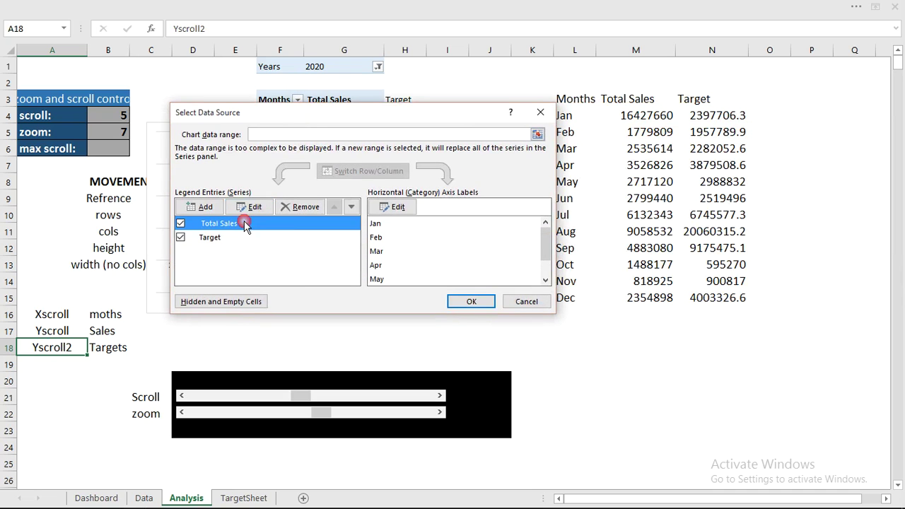
pyautogui.click(399, 206)
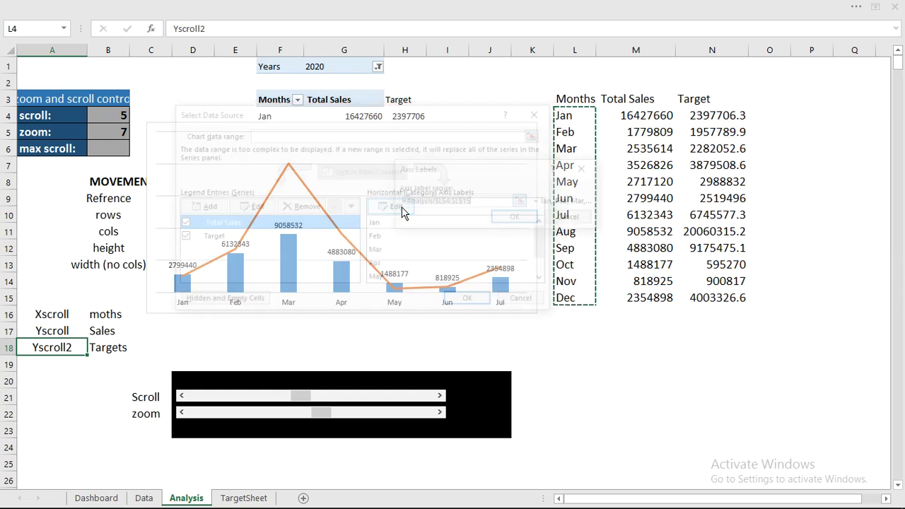
pyautogui.click(484, 202)
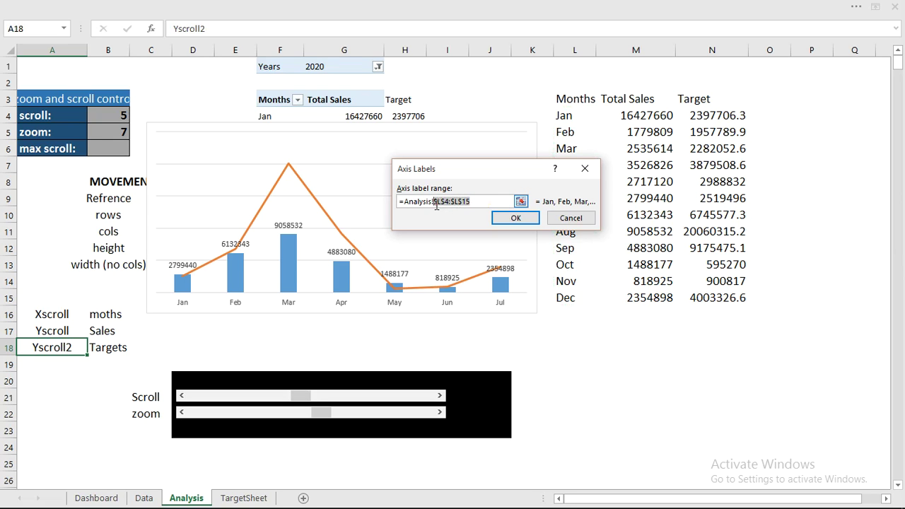
pyautogui.press('BackSpace')
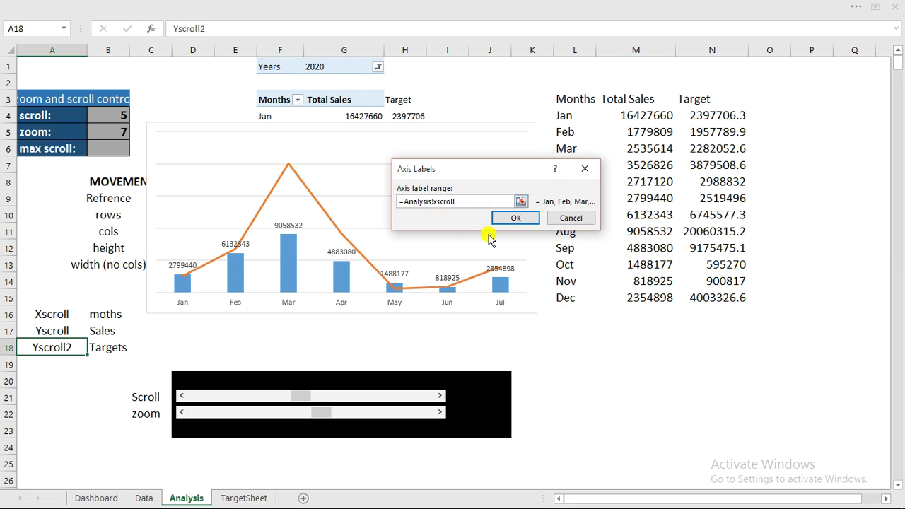
pyautogui.click(523, 218)
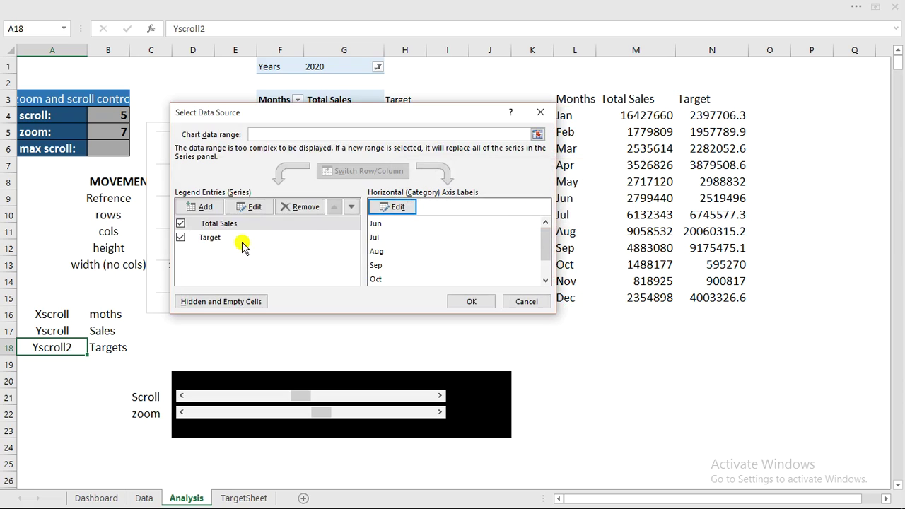
# Replace the Target series' axis label range with the xscroll name and apply the chart's data source changes.
pyautogui.click(211, 237)
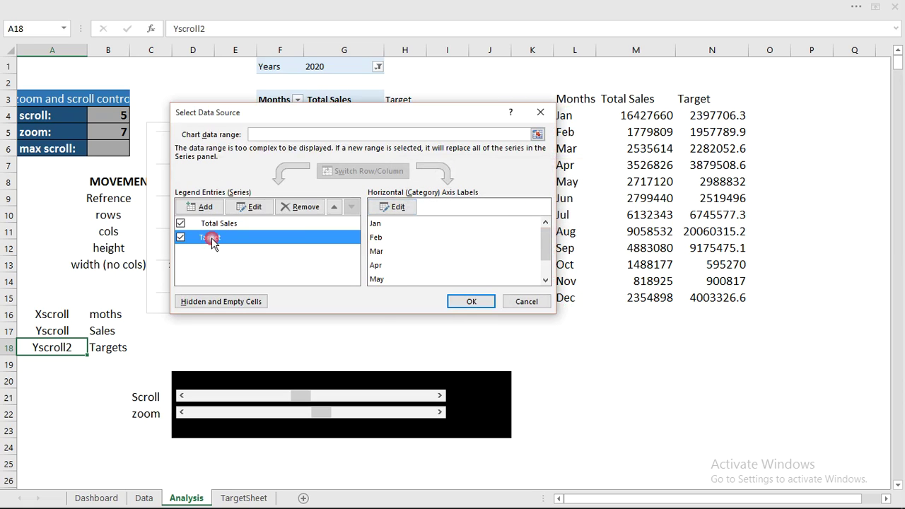
pyautogui.click(398, 206)
pyautogui.click(480, 198)
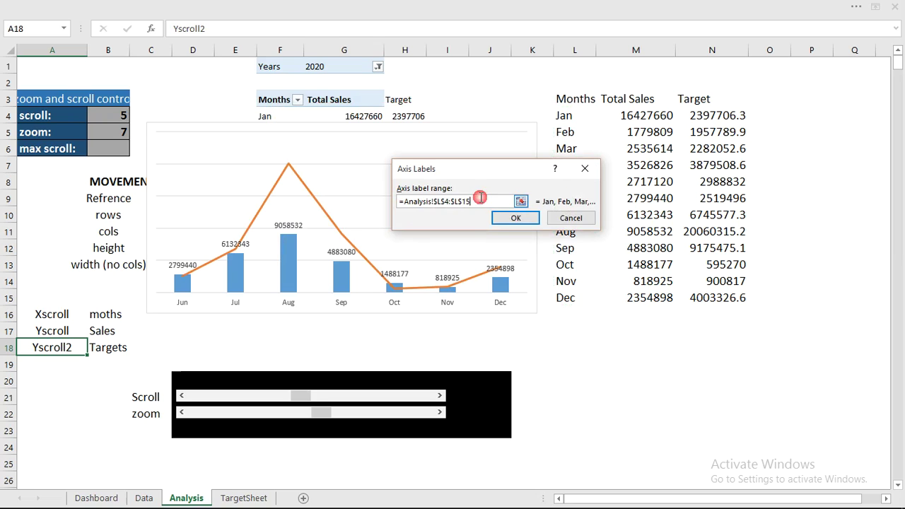
pyautogui.moveTo(472, 201); pyautogui.dragTo(446, 204)
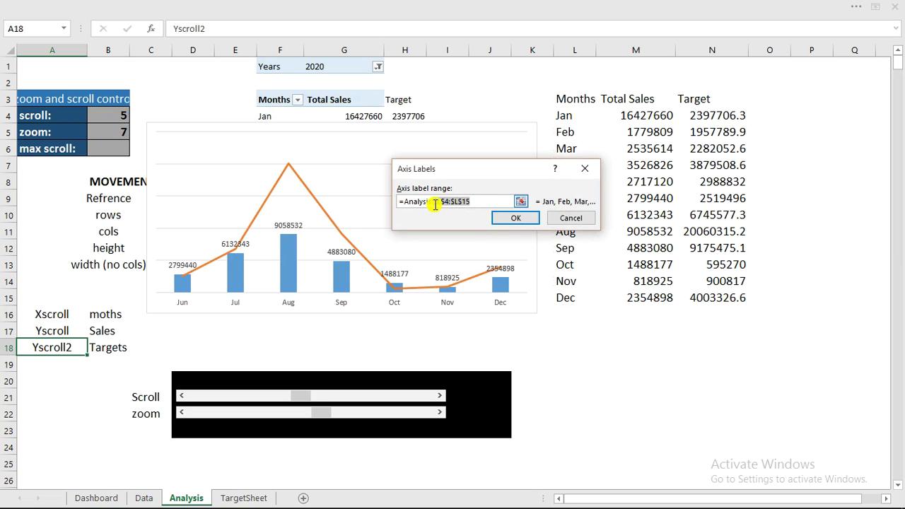
pyautogui.press('BackSpace')
pyautogui.click(503, 218)
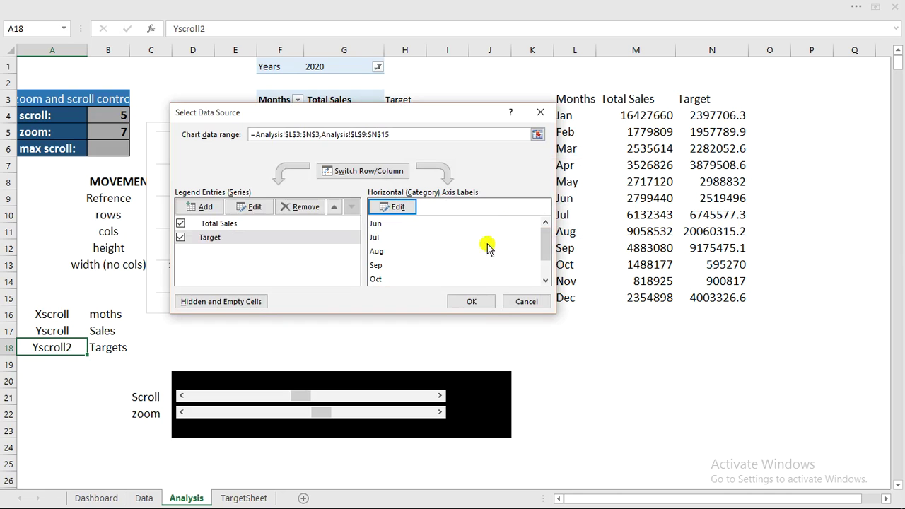
pyautogui.click(478, 301)
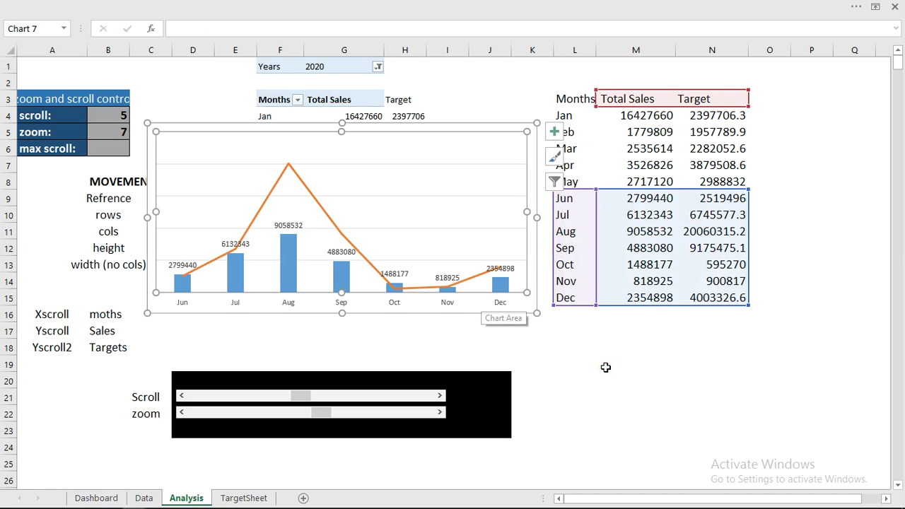
# Raise the Scroll bar to 7 and select the chart to check the months and source range it covers.
pyautogui.click(603, 365)
pyautogui.click(439, 397)
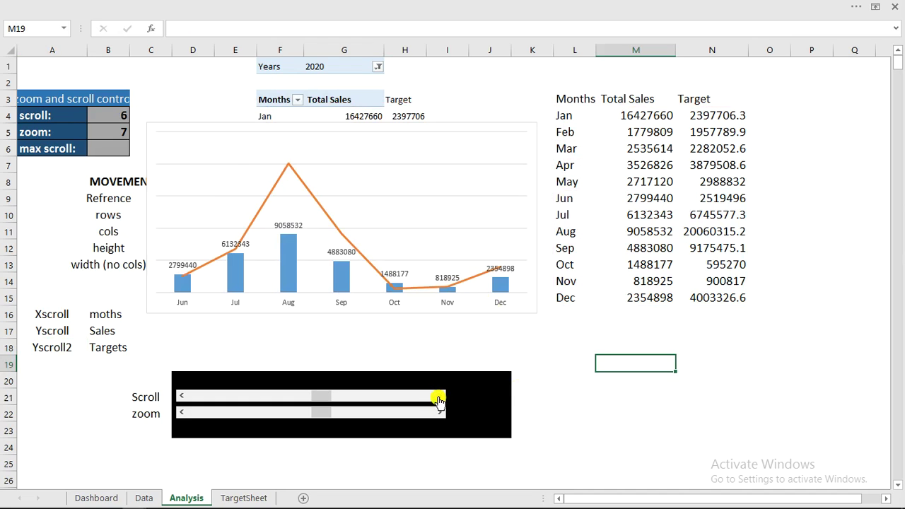
pyautogui.click(439, 400)
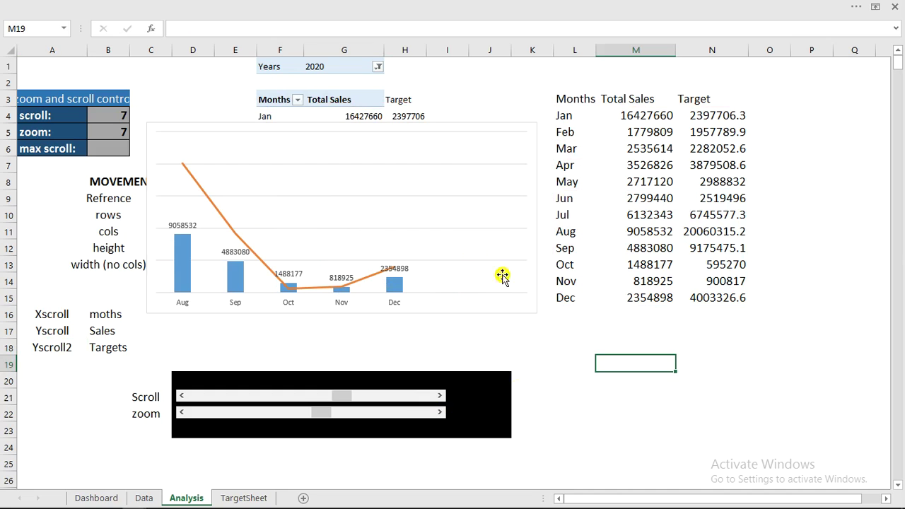
pyautogui.click(399, 146)
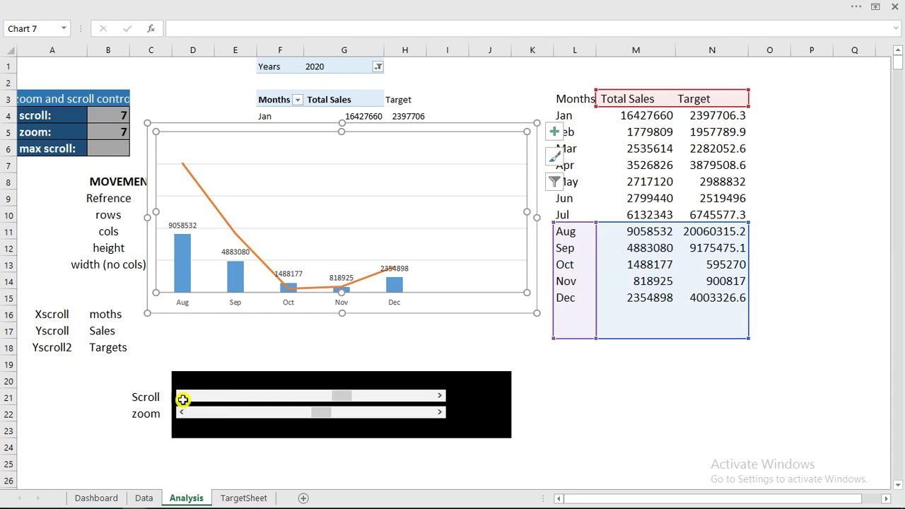
# Lower the zoom bar to 4 and the Scroll bar to 3 to test the chart's response.
pyautogui.click(178, 396)
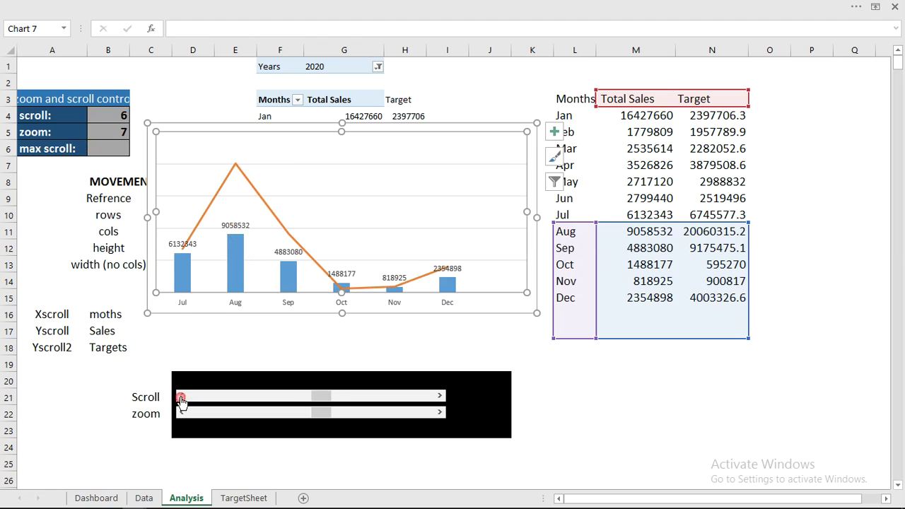
pyautogui.click(180, 396)
pyautogui.click(182, 414)
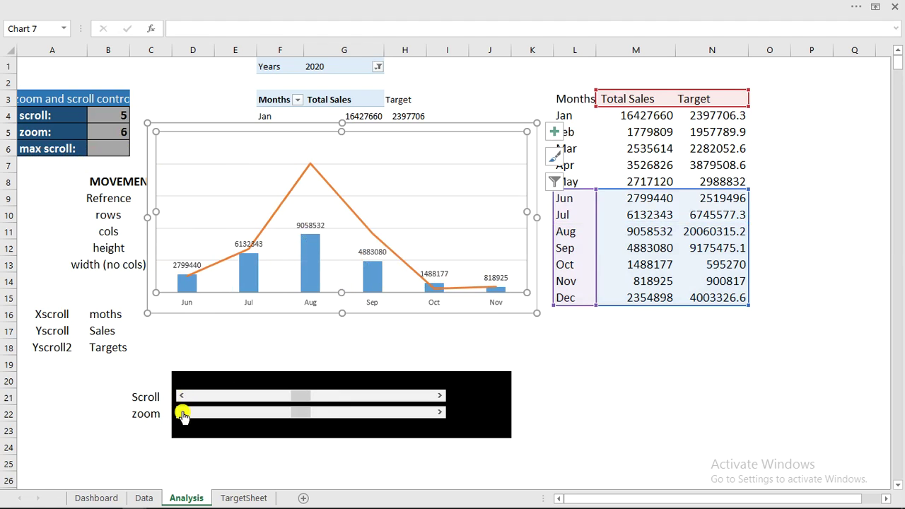
pyautogui.click(182, 413)
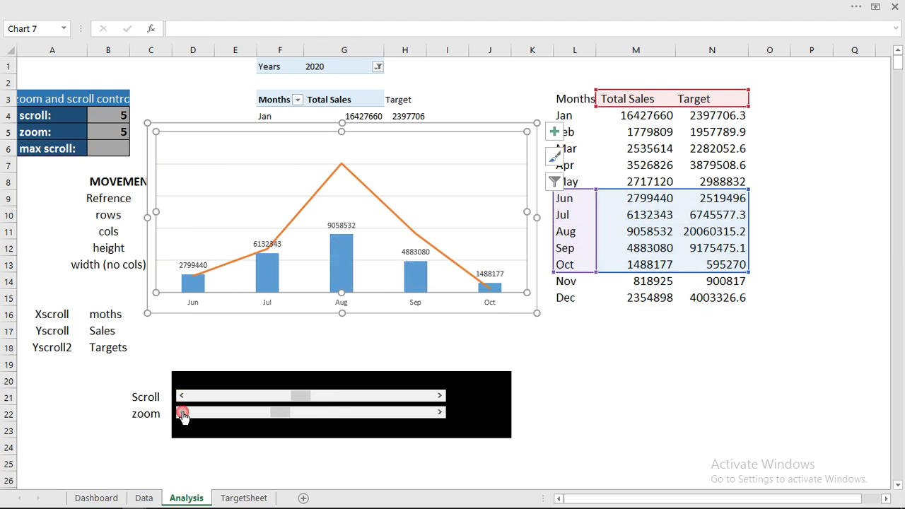
pyautogui.click(182, 413)
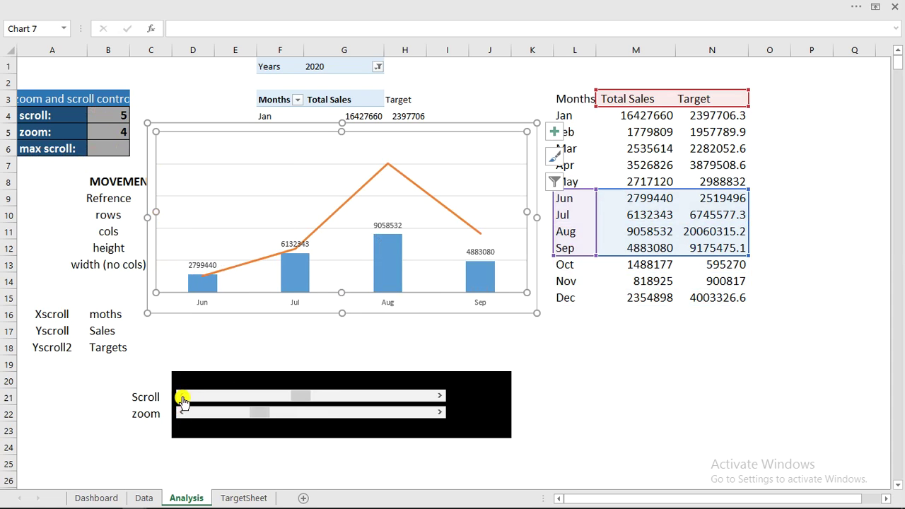
pyautogui.click(182, 397)
pyautogui.click(182, 397)
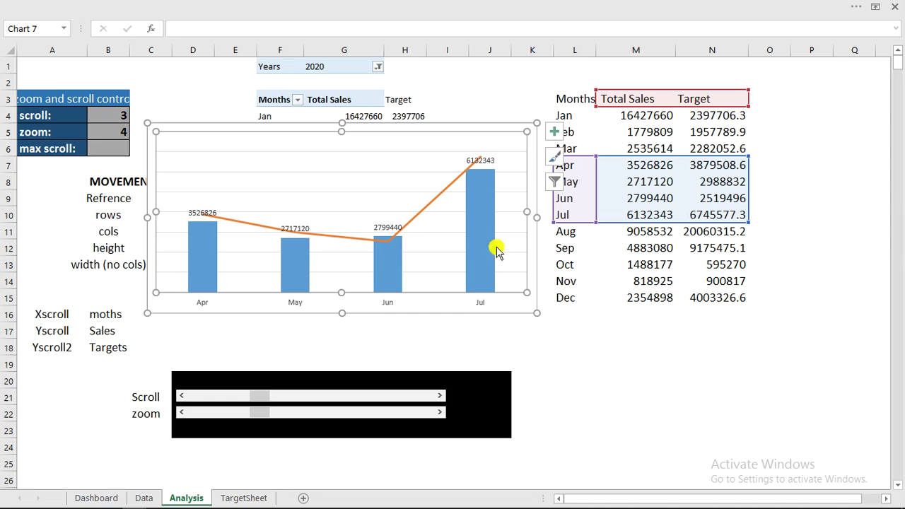
# Raise the Scroll bar to 6 and the zoom bar to 6 to test which months the chart shows.
pyautogui.click(440, 398)
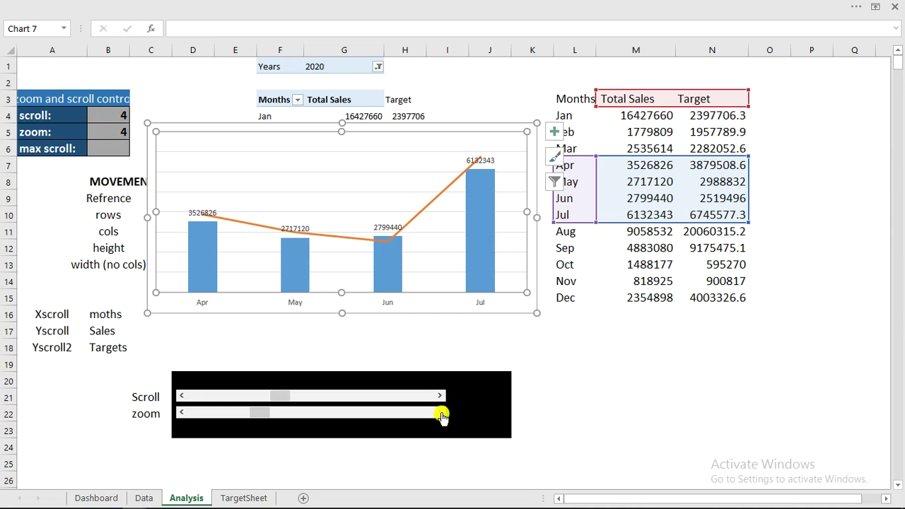
pyautogui.click(439, 416)
pyautogui.click(440, 416)
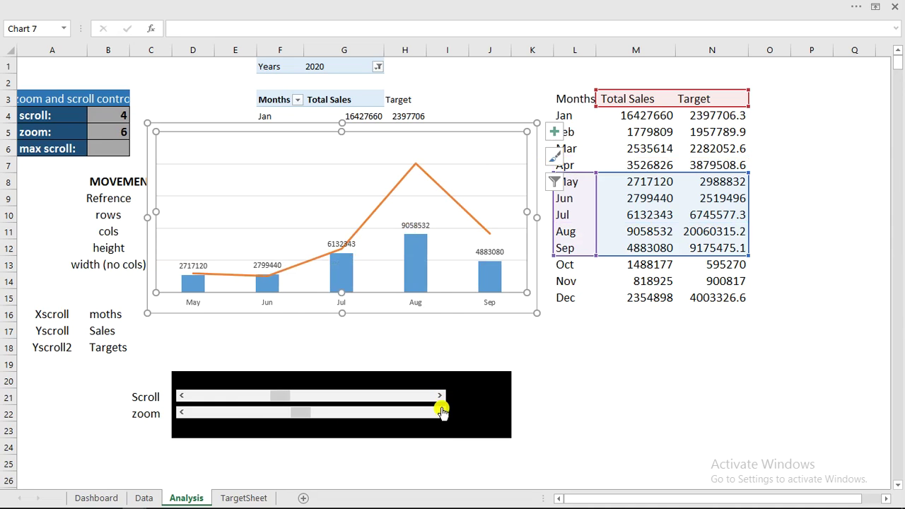
pyautogui.click(440, 397)
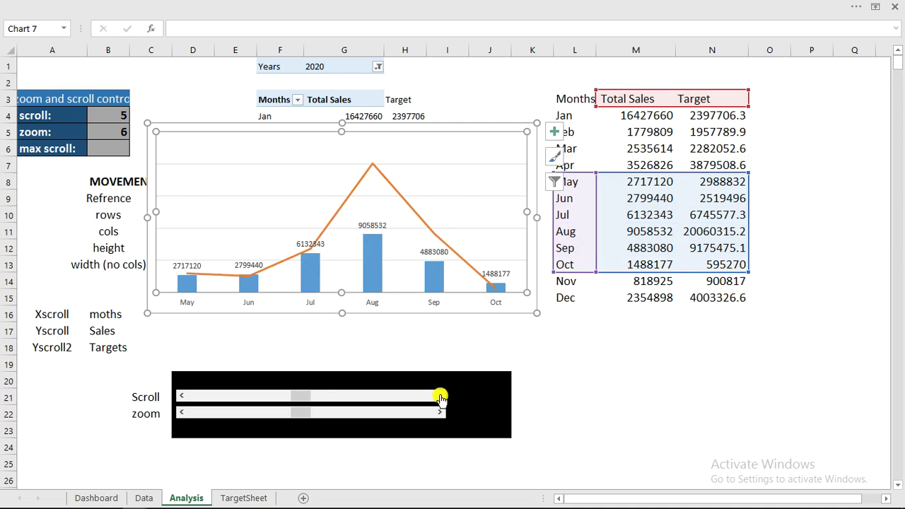
pyautogui.click(440, 397)
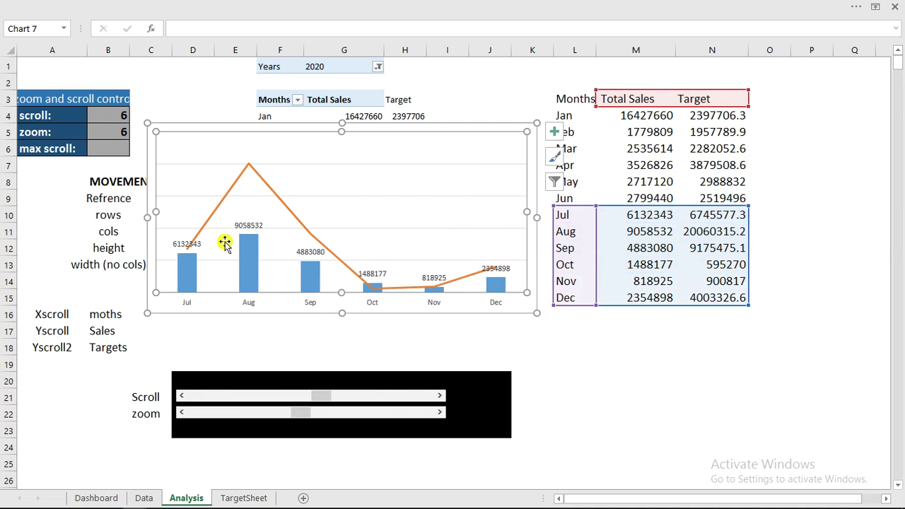
# Build the max scroll formula in B6 as =IF(B5+B4=12,B4,12-B5, using the zoom and scroll cells.
pyautogui.click(100, 149)
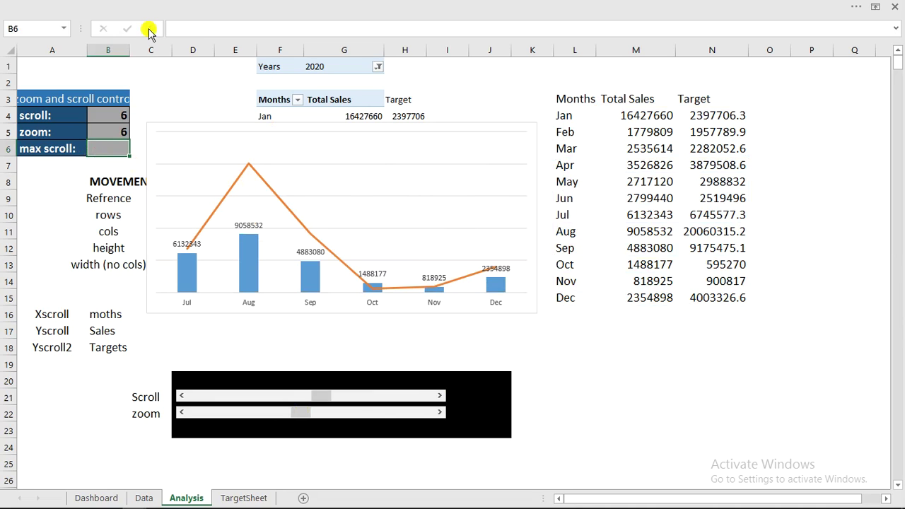
pyautogui.write('=if')
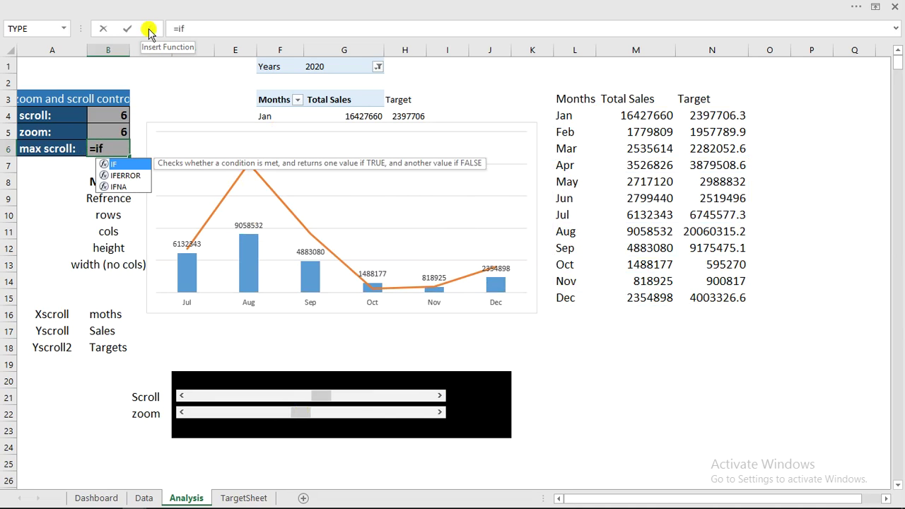
pyautogui.press('Tab')
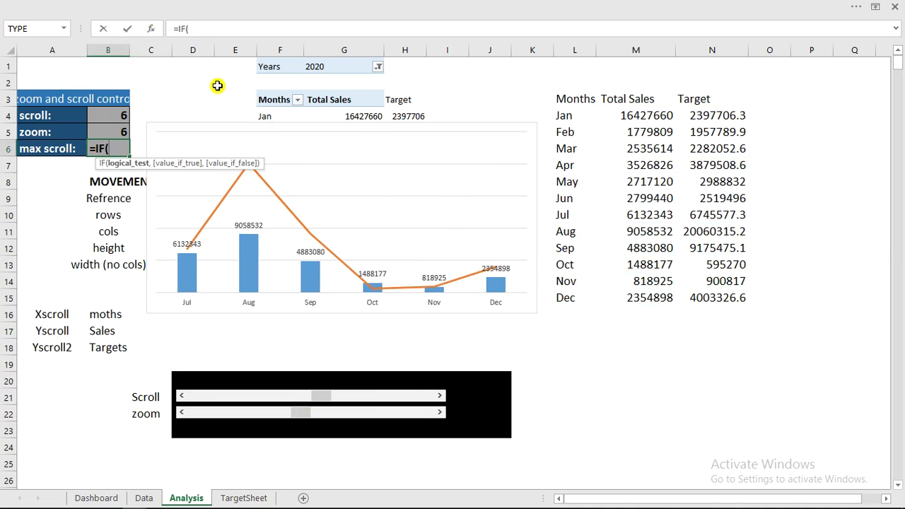
pyautogui.click(103, 130)
pyautogui.click(103, 130)
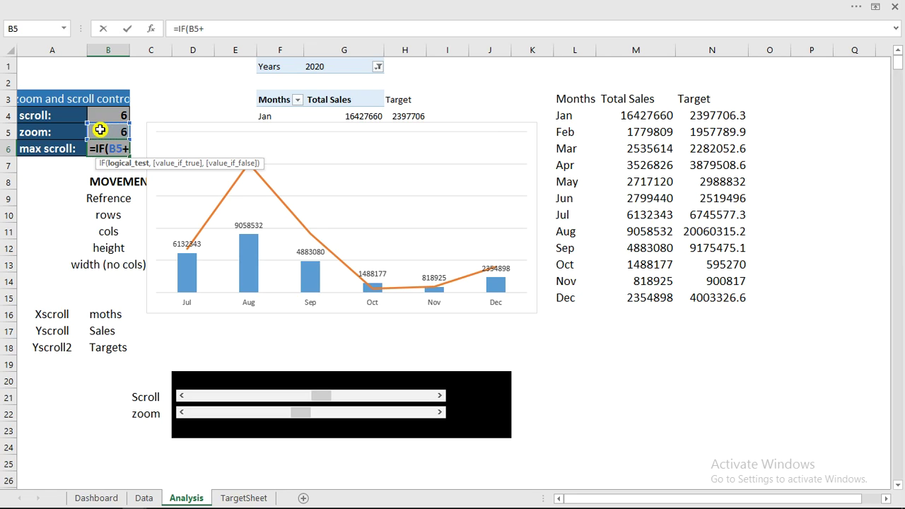
pyautogui.write('+')
pyautogui.click(106, 114)
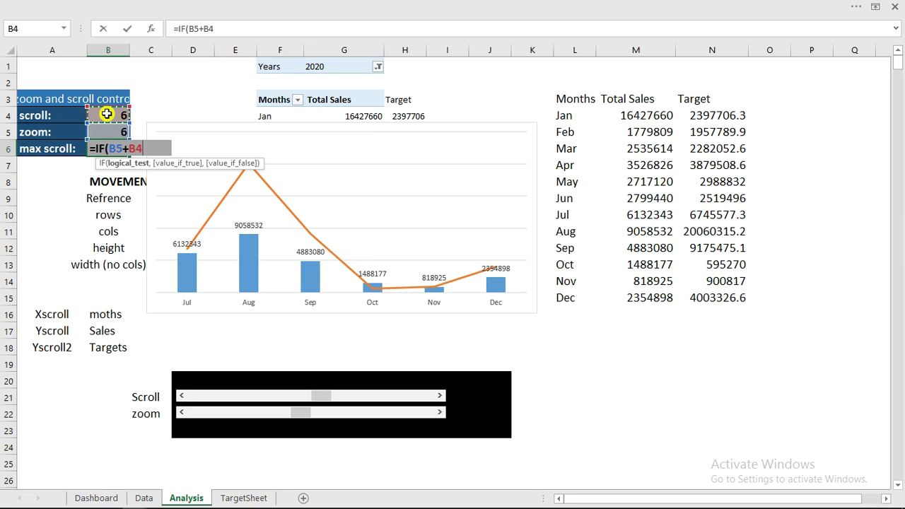
pyautogui.write('=12')
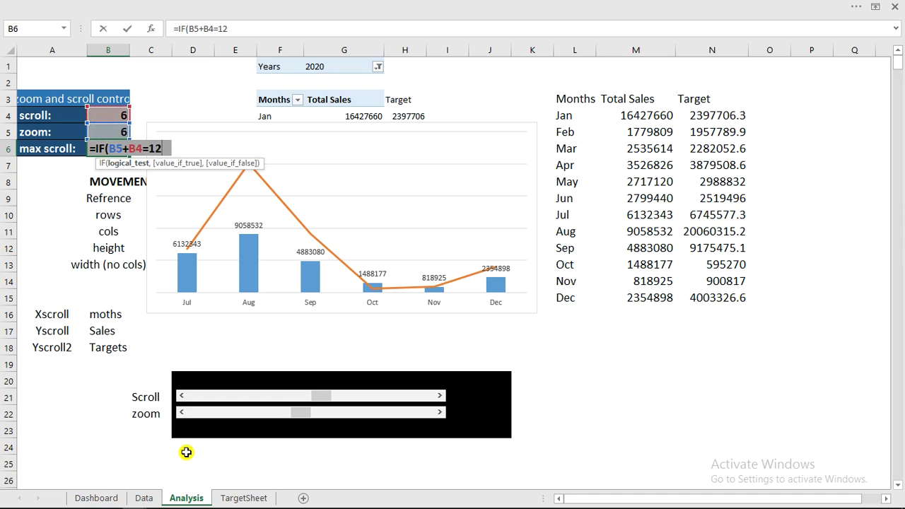
pyautogui.write(',')
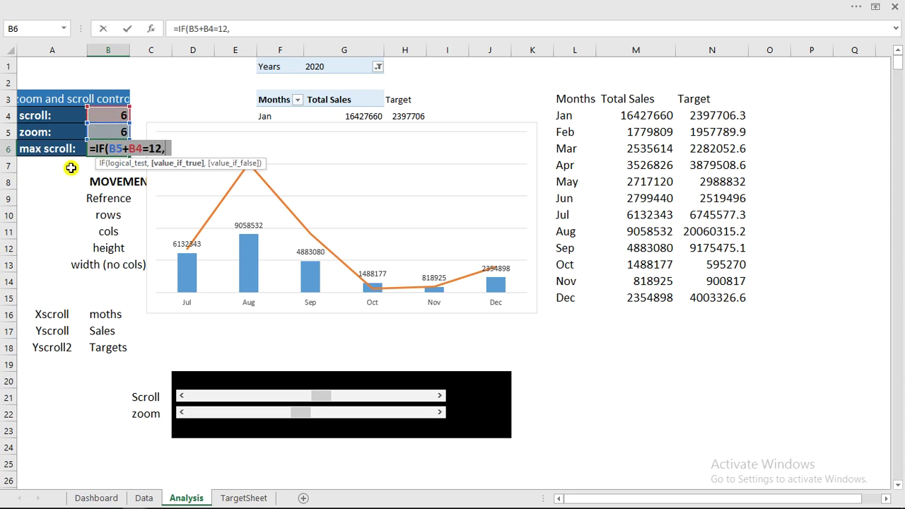
pyautogui.click(104, 115)
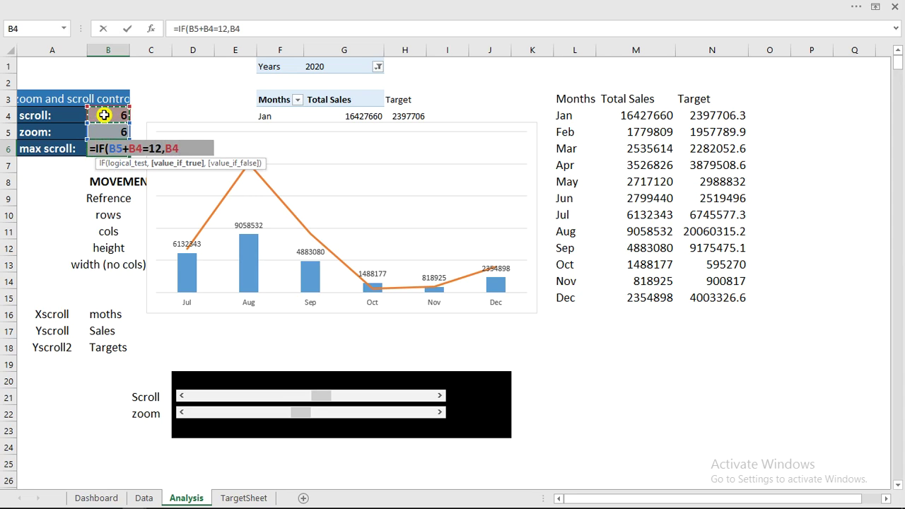
pyautogui.write(',')
pyautogui.moveTo(305, 498)
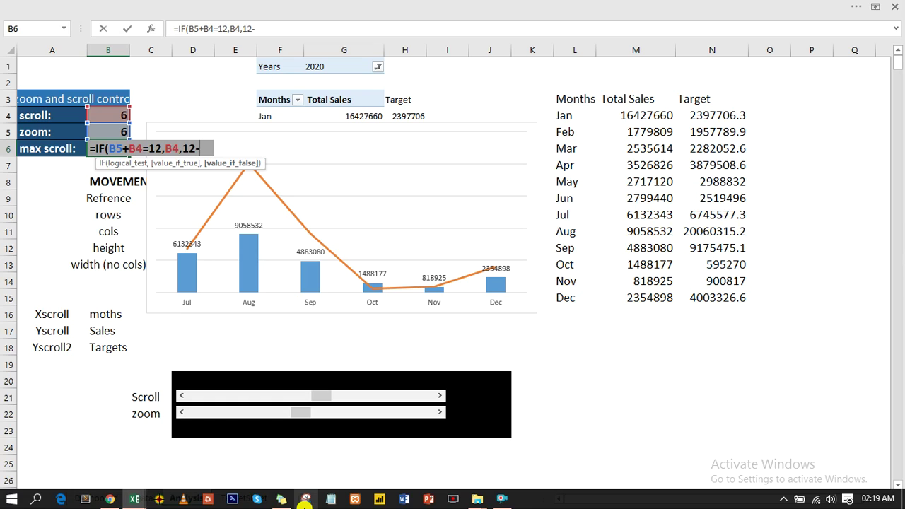
pyautogui.click(112, 134)
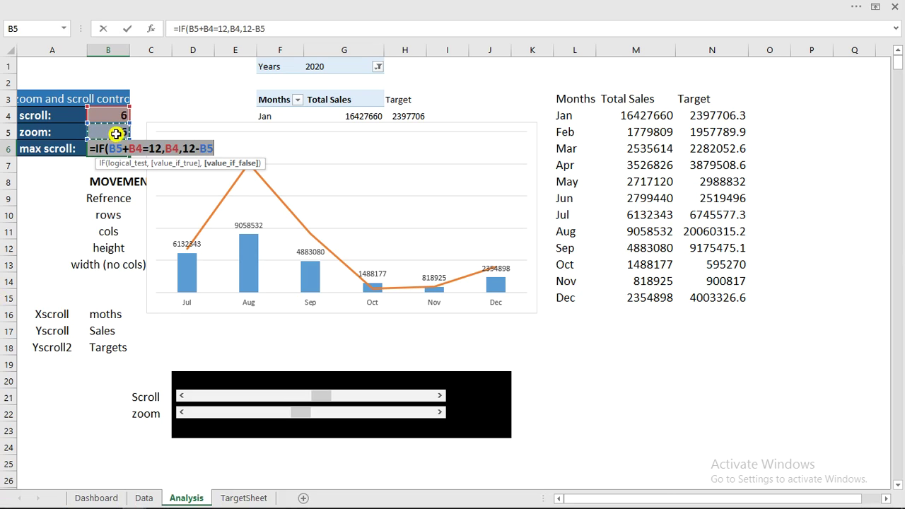
# Change the max scroll formula's logical test to B5+B4<=12 and enter the formula.
pyautogui.click(215, 30)
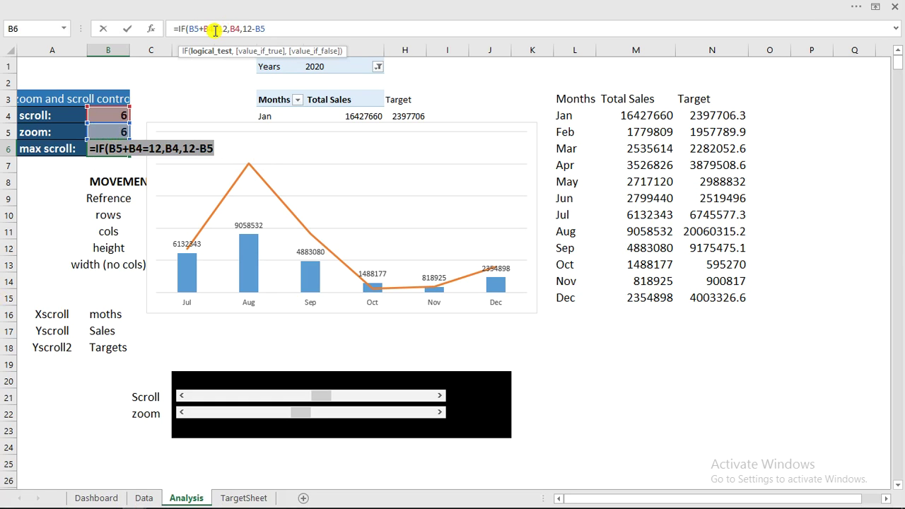
pyautogui.write('<')
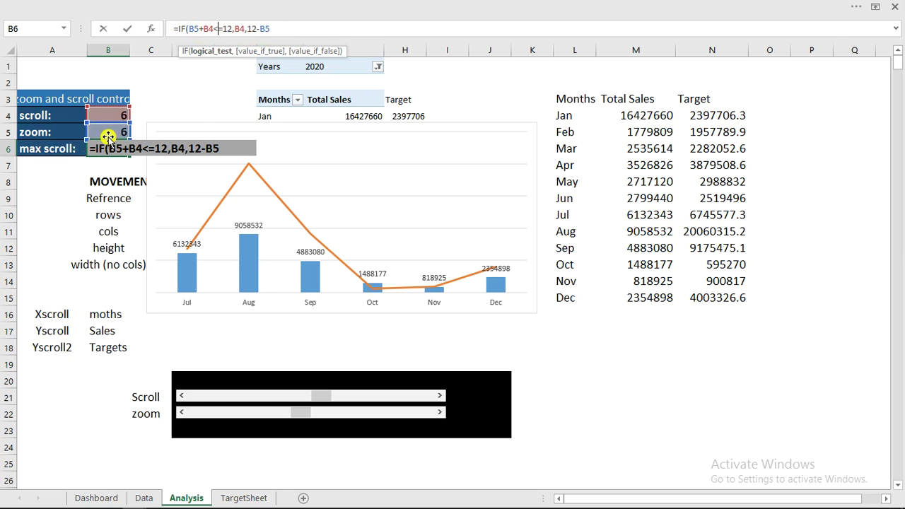
pyautogui.click(279, 29)
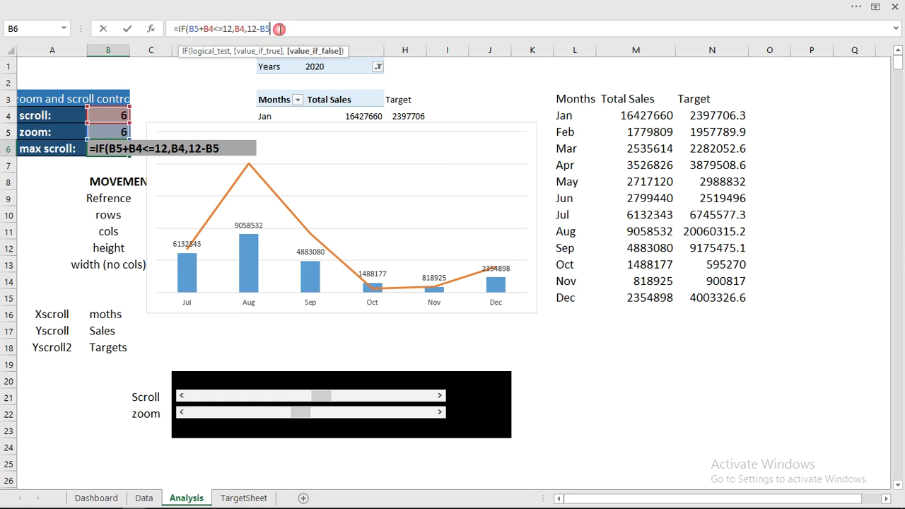
pyautogui.press('Return')
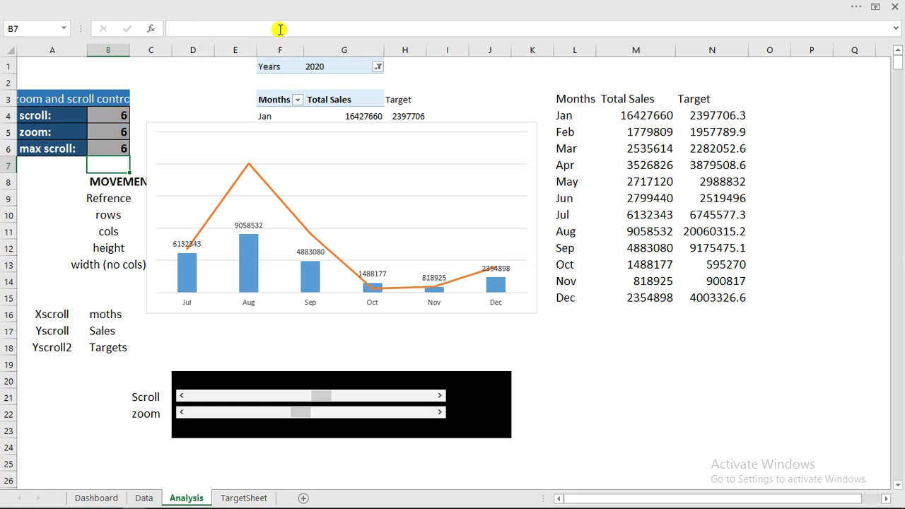
# Select the max scroll cell B6 and raise the zoom bar to 9 to test its formula.
pyautogui.click(123, 150)
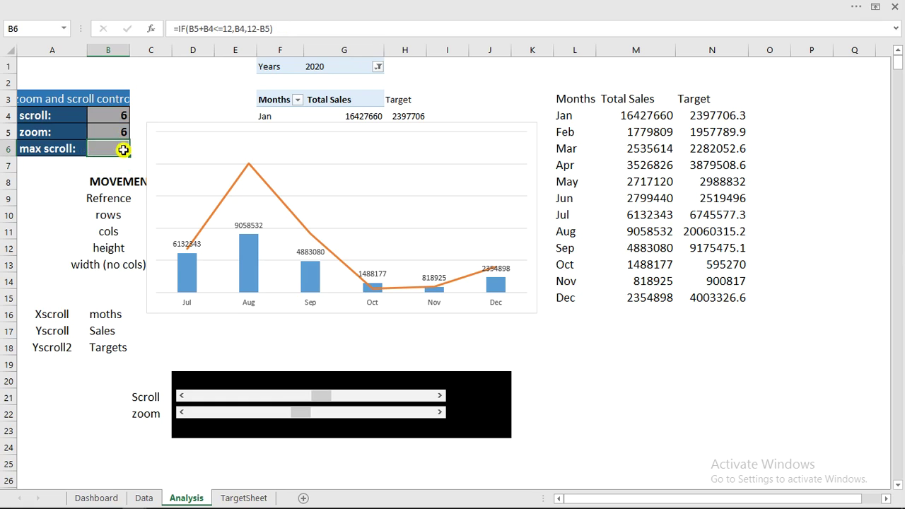
pyautogui.click(440, 412)
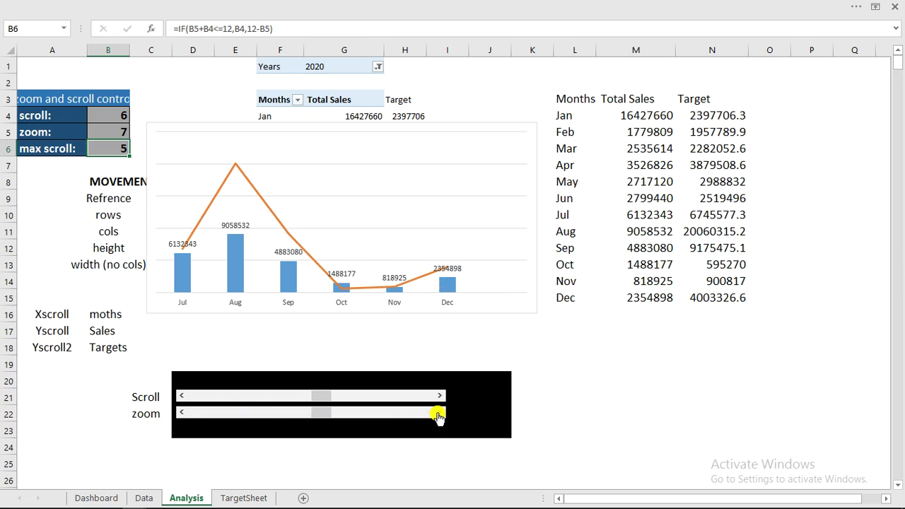
pyautogui.click(440, 412)
pyautogui.click(440, 412)
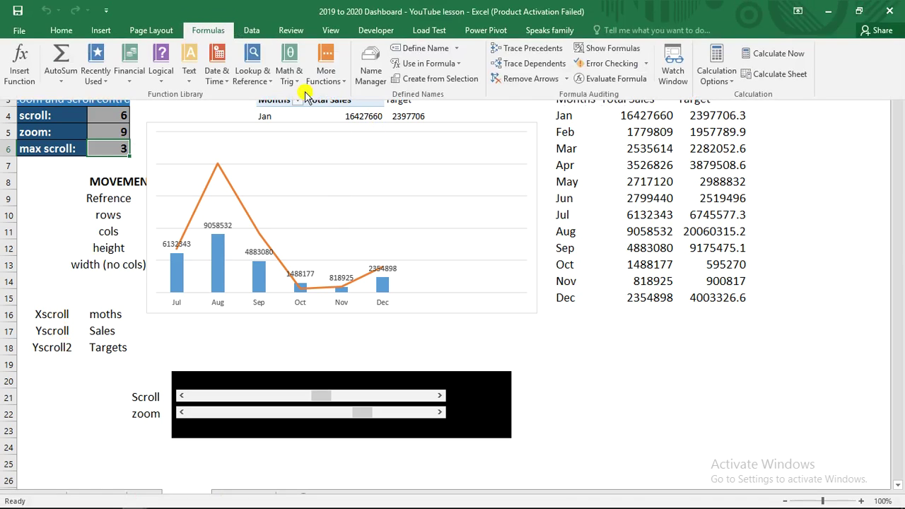
# Edit the Xscroll name so its OFFSET rows argument refers to the max scroll cell, Analysis!$B$6.
pyautogui.click(369, 68)
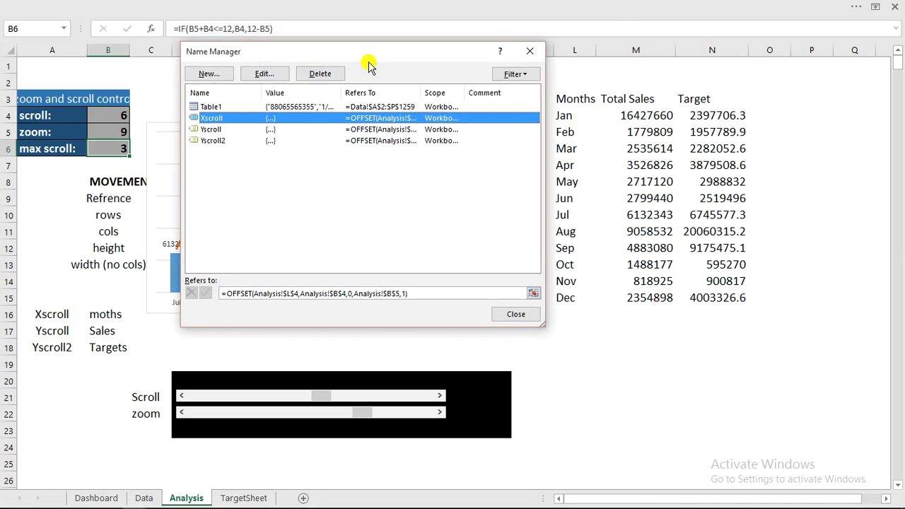
pyautogui.moveTo(350, 51); pyautogui.dragTo(524, 51)
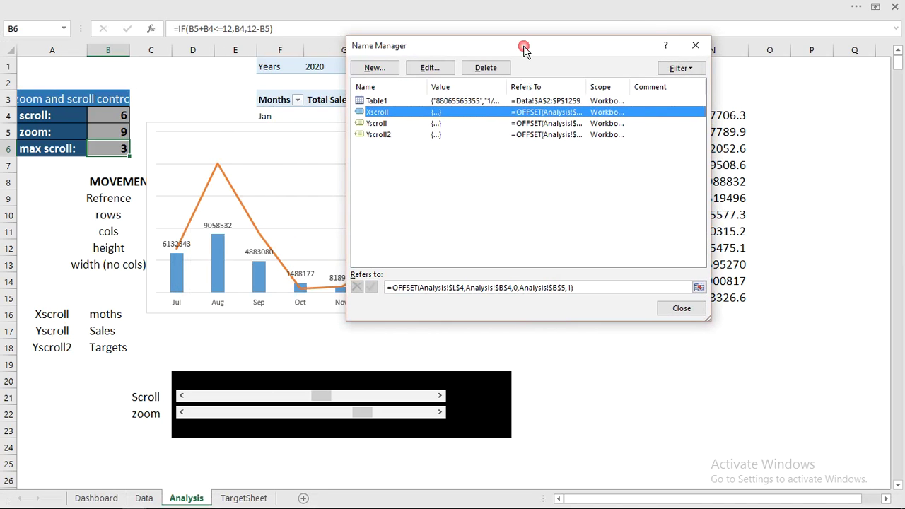
pyautogui.click(432, 68)
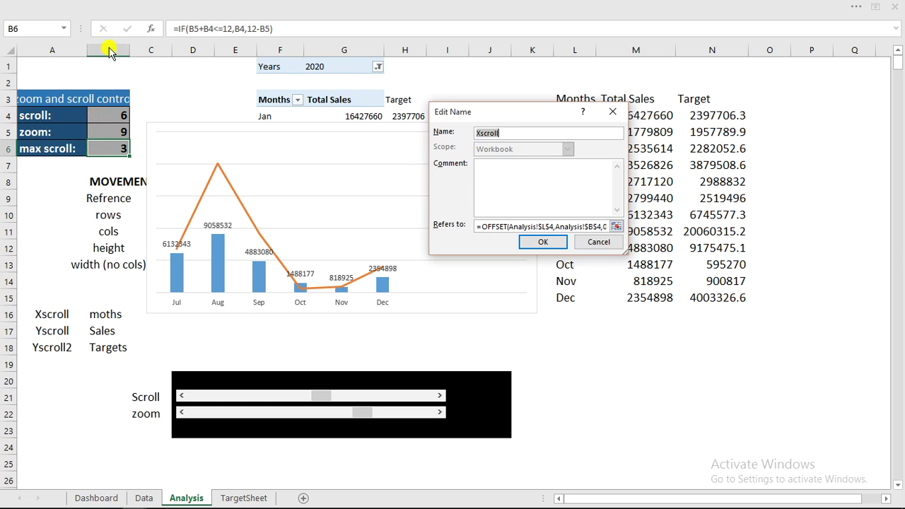
pyautogui.click(599, 226)
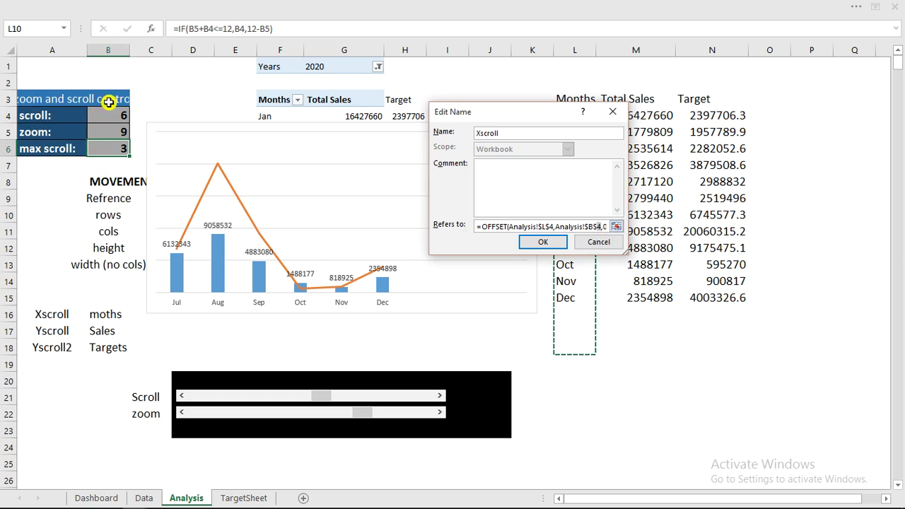
pyautogui.click(106, 149)
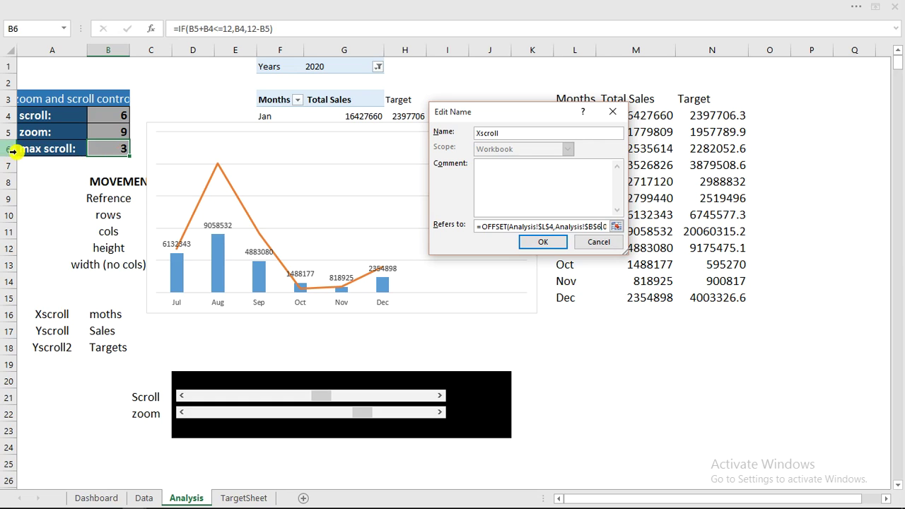
pyautogui.click(543, 242)
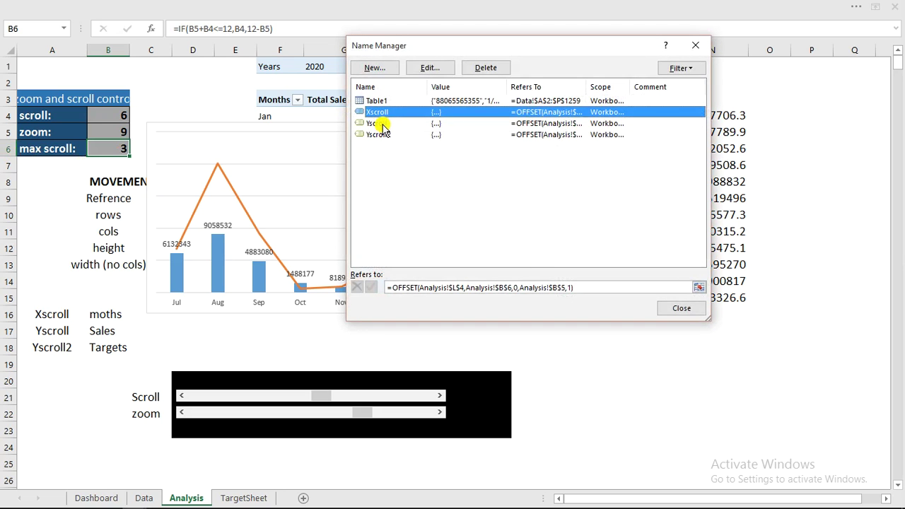
# Edit the Yscroll name so its OFFSET rows argument refers to Analysis!$B$6.
pyautogui.click(381, 125)
pyautogui.click(427, 67)
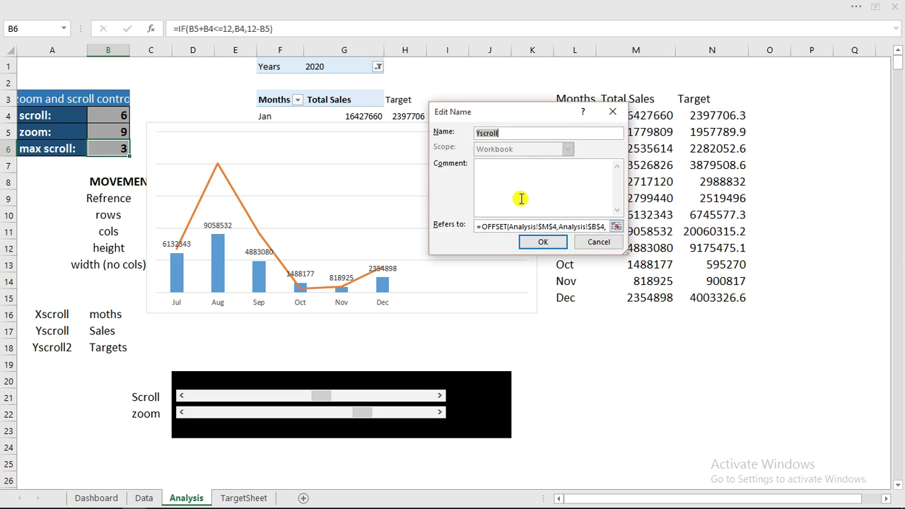
pyautogui.click(605, 226)
pyautogui.press('BackSpace')
pyautogui.write('6')
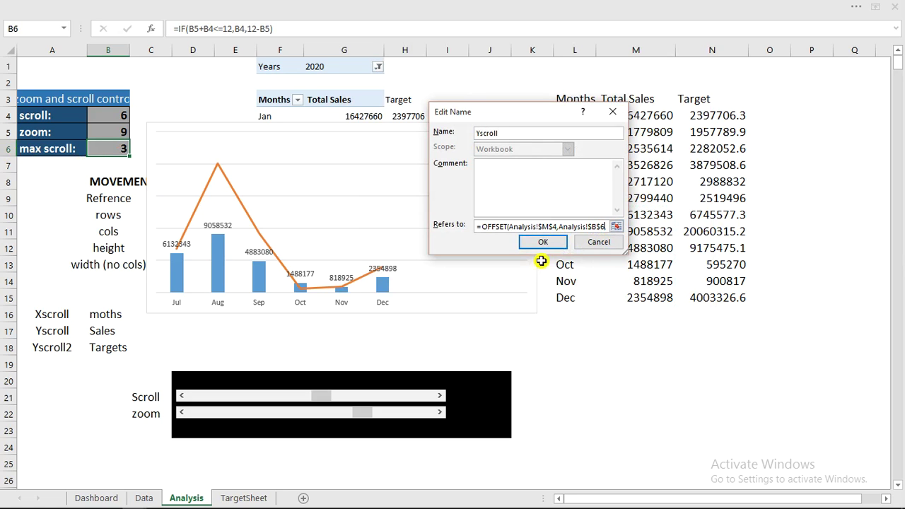
pyautogui.write(',')
pyautogui.click(549, 240)
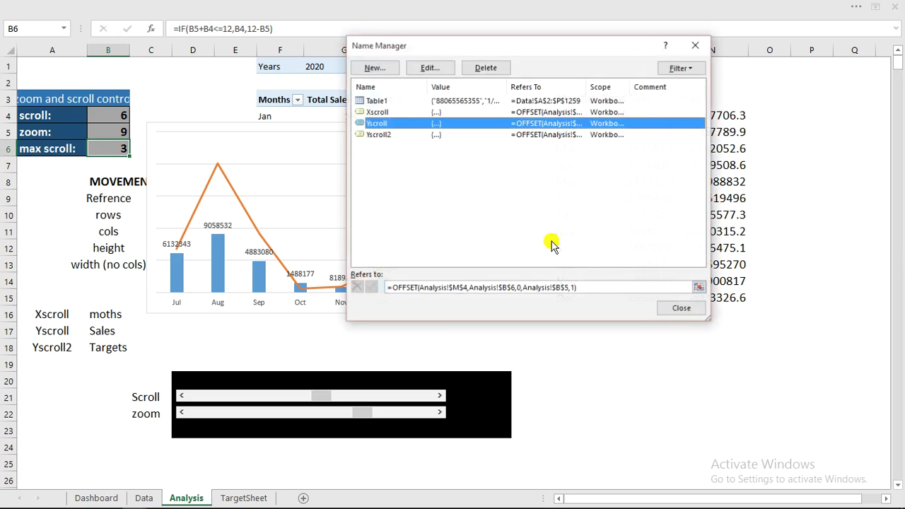
# Change the Yscroll2 name's OFFSET rows argument to Analysis!$B$6 and return to the Analysis sheet.
pyautogui.click(379, 137)
pyautogui.click(430, 68)
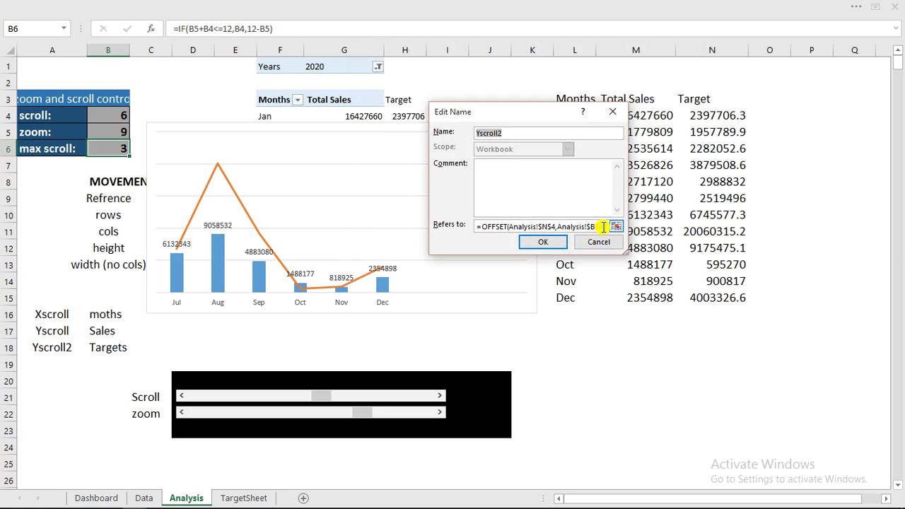
pyautogui.click(602, 226)
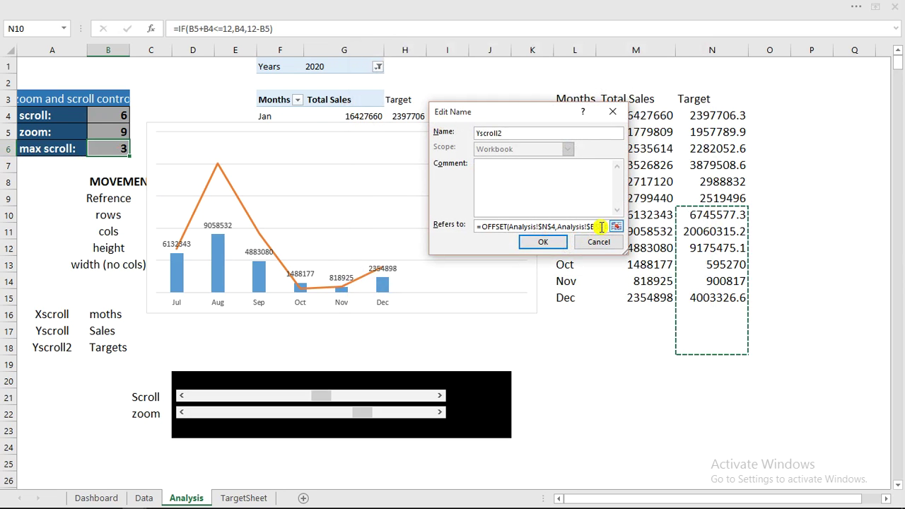
pyautogui.click(542, 243)
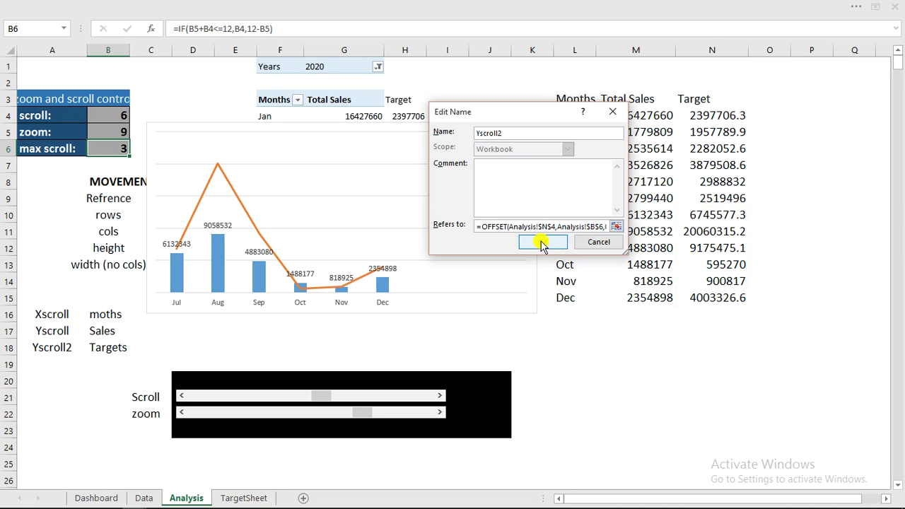
pyautogui.click(674, 309)
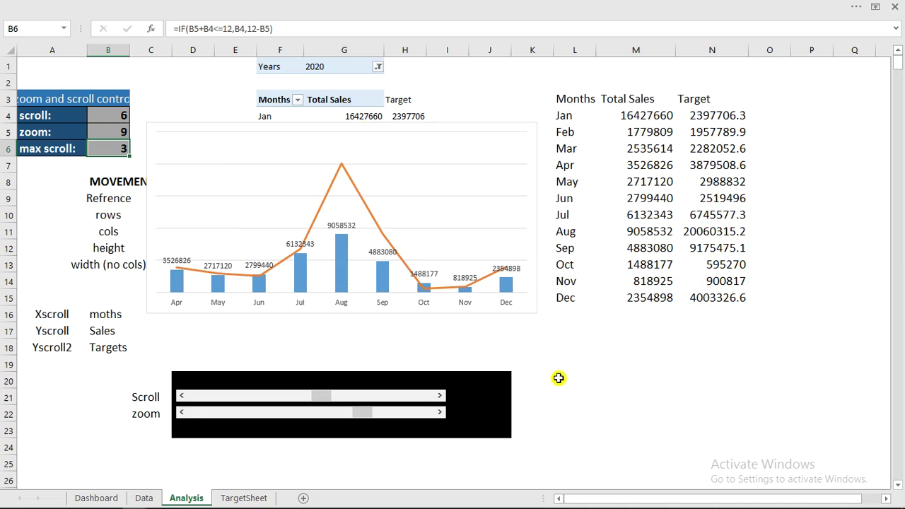
pyautogui.click(608, 380)
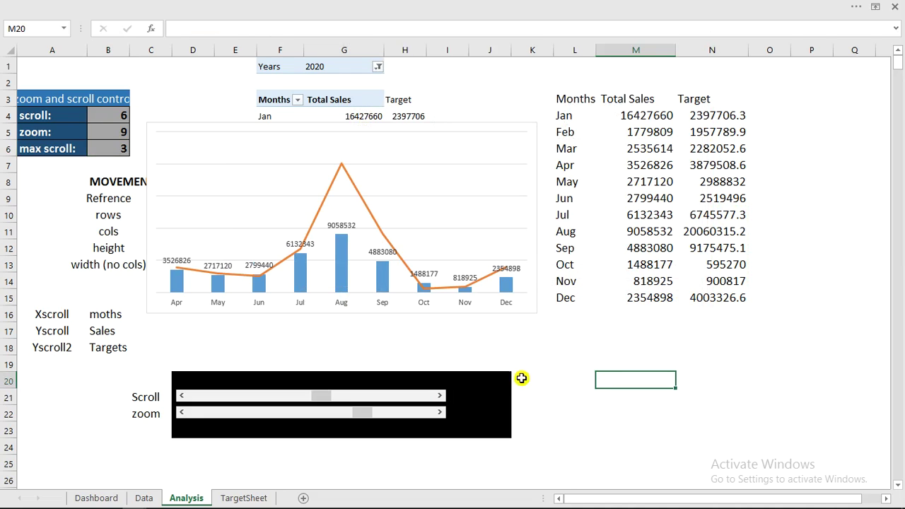
# Test the chart by moving the scroll bar to 7 and back to 6, and lower the zoom bar to 5.
pyautogui.click(418, 140)
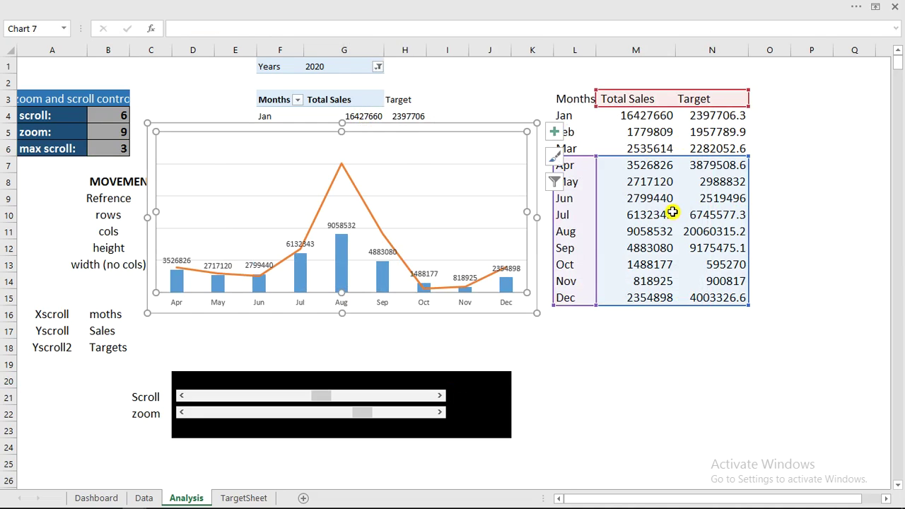
pyautogui.click(577, 391)
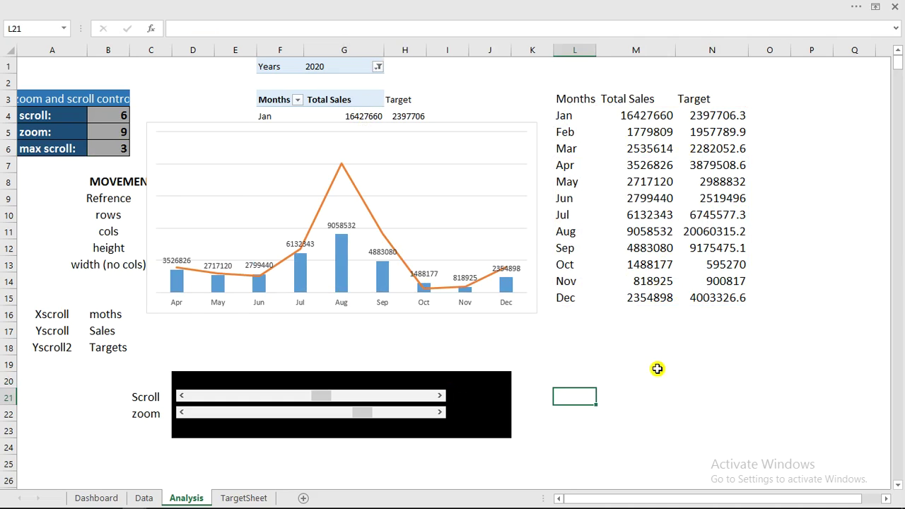
pyautogui.click(439, 400)
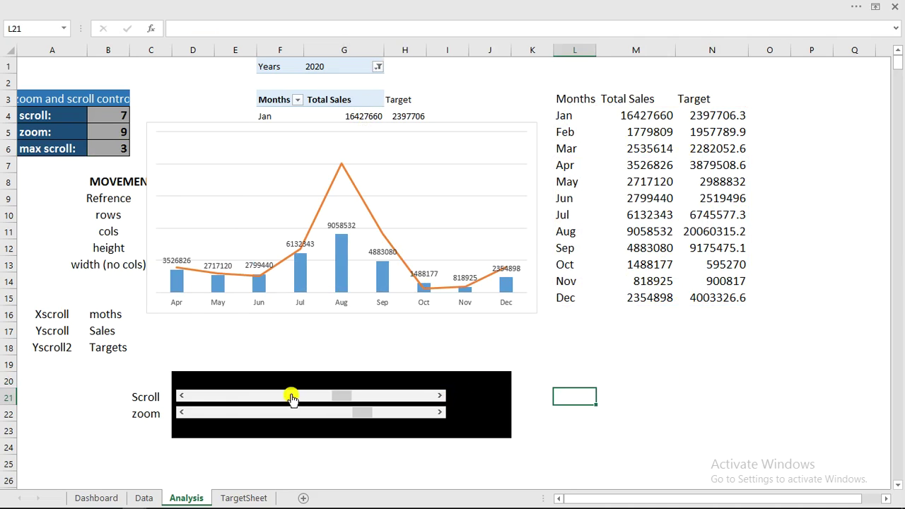
pyautogui.click(183, 400)
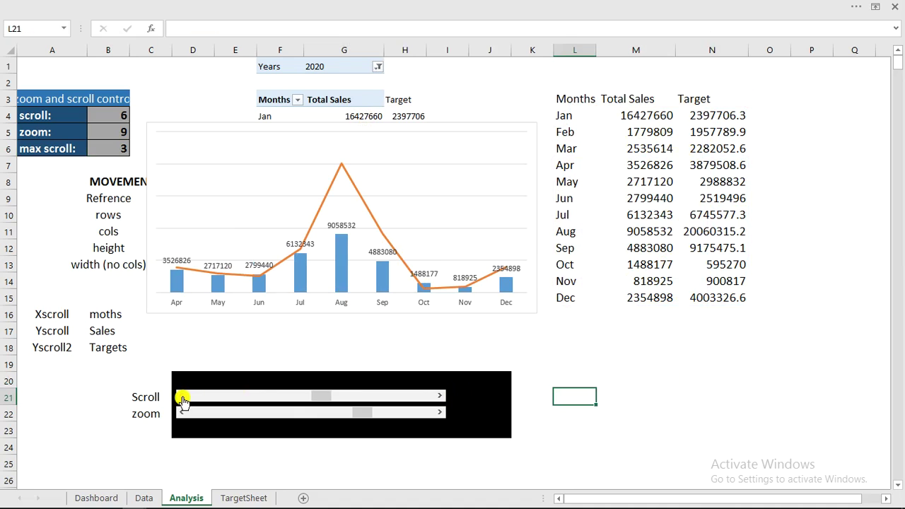
pyautogui.click(182, 415)
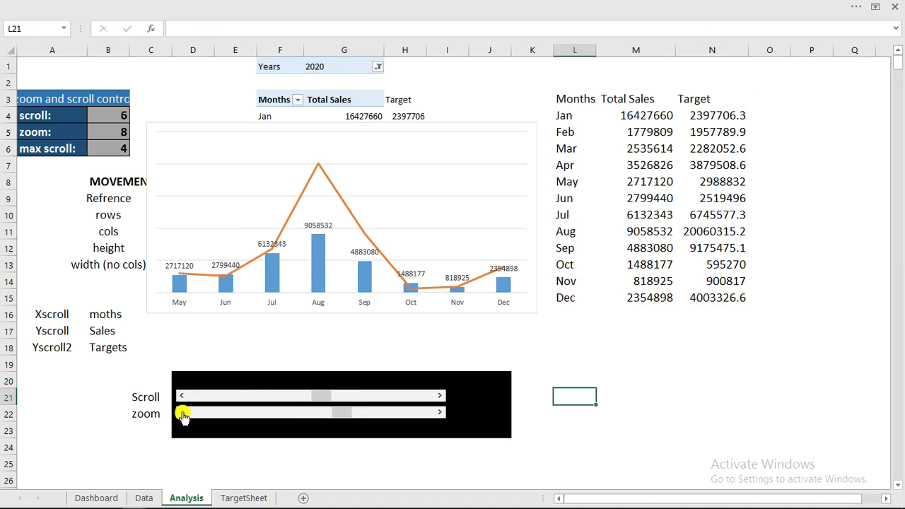
pyautogui.click(182, 414)
pyautogui.click(183, 414)
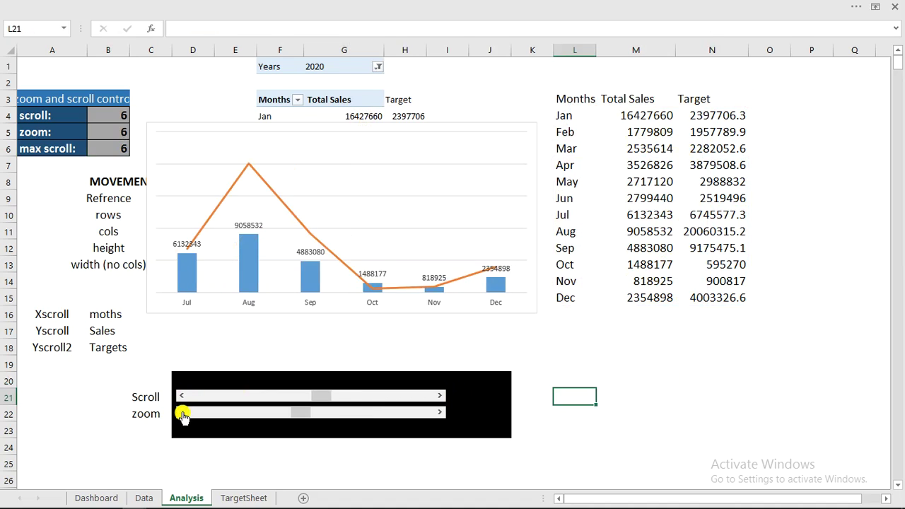
pyautogui.click(183, 415)
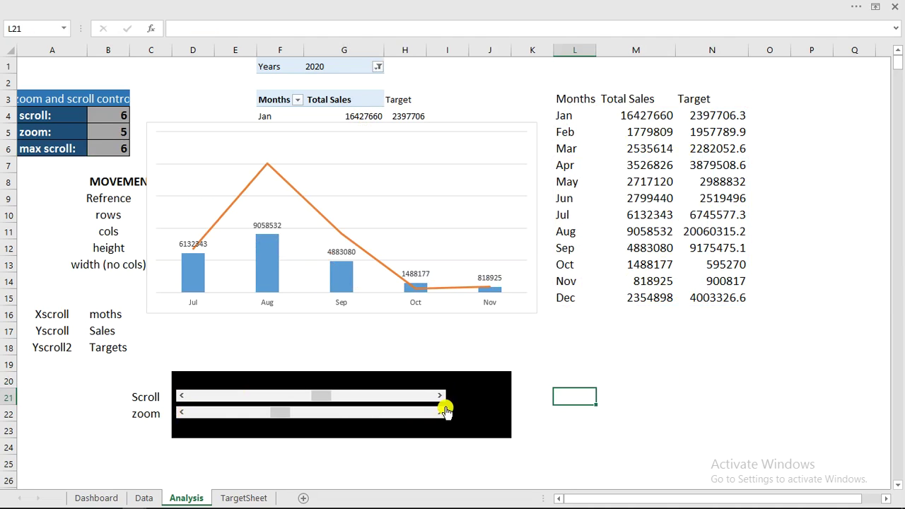
# Test the max scroll limit by raising the scroll bar to 8, and lower it back to 5.
pyautogui.click(440, 397)
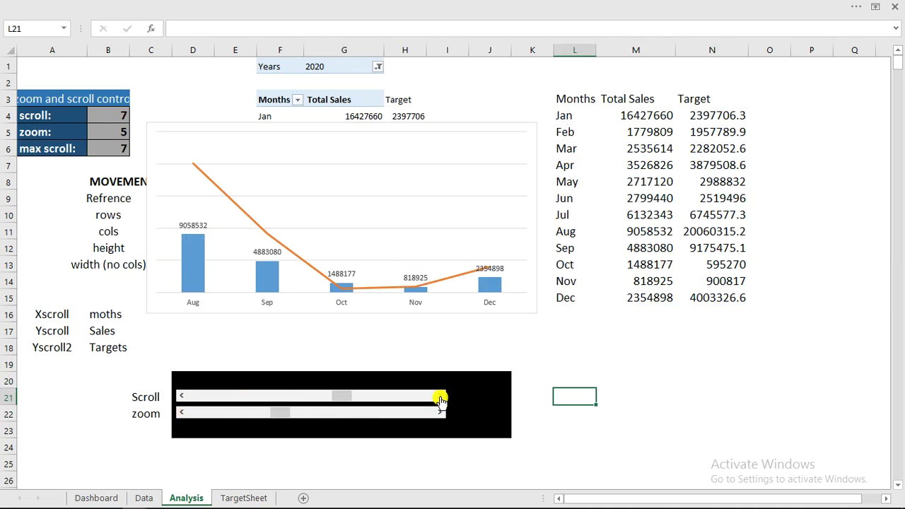
pyautogui.click(440, 397)
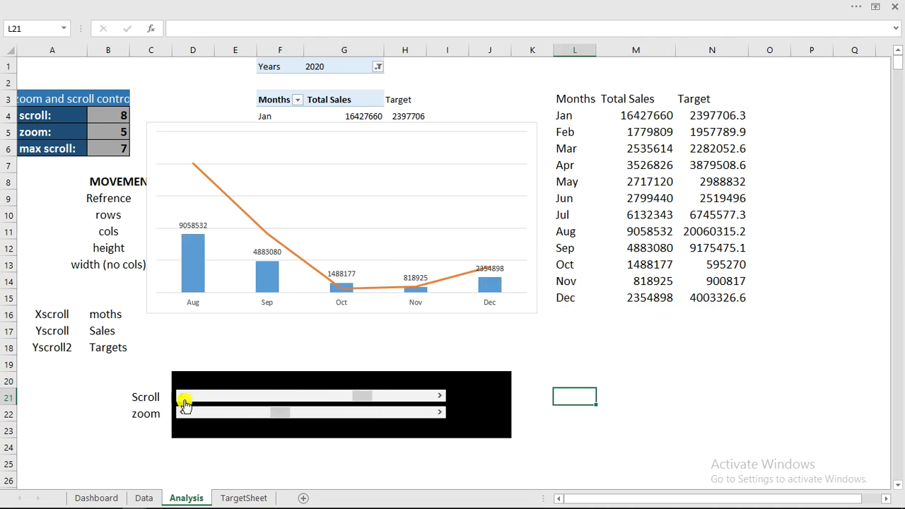
pyautogui.click(181, 397)
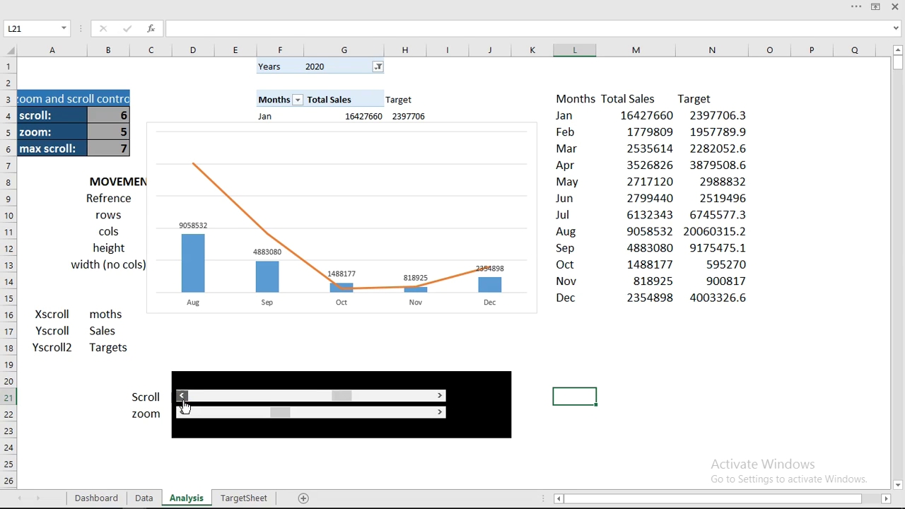
pyautogui.click(182, 396)
pyautogui.click(181, 397)
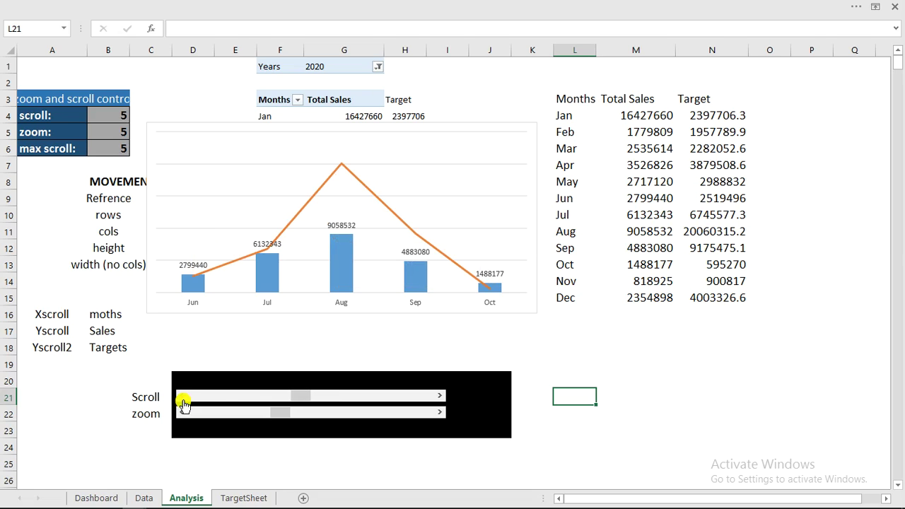
# Select the scroll and zoom bars together on the Analysis sheet, reduce their height slightly and cut them.
pyautogui.rightClick(221, 397)
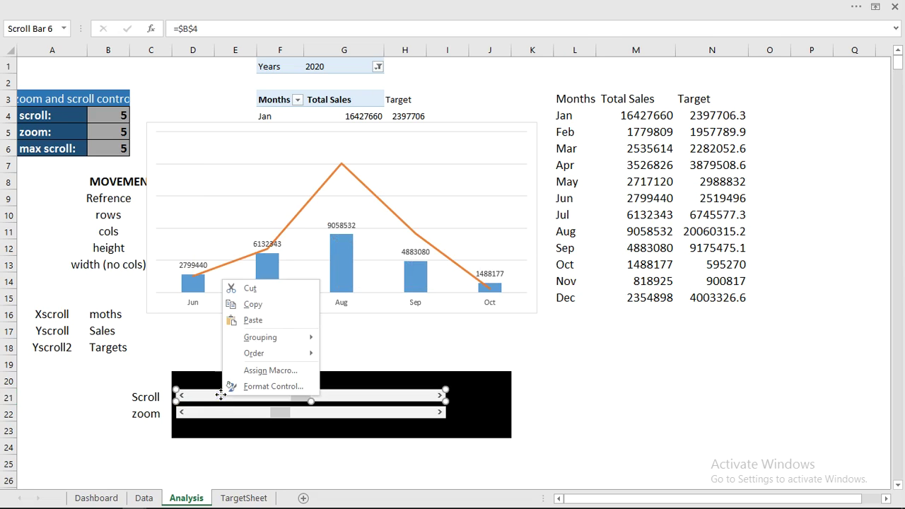
pyautogui.click(228, 410)
pyautogui.keyDown('ctrl'); pyautogui.click(230, 410); pyautogui.keyUp('ctrl')
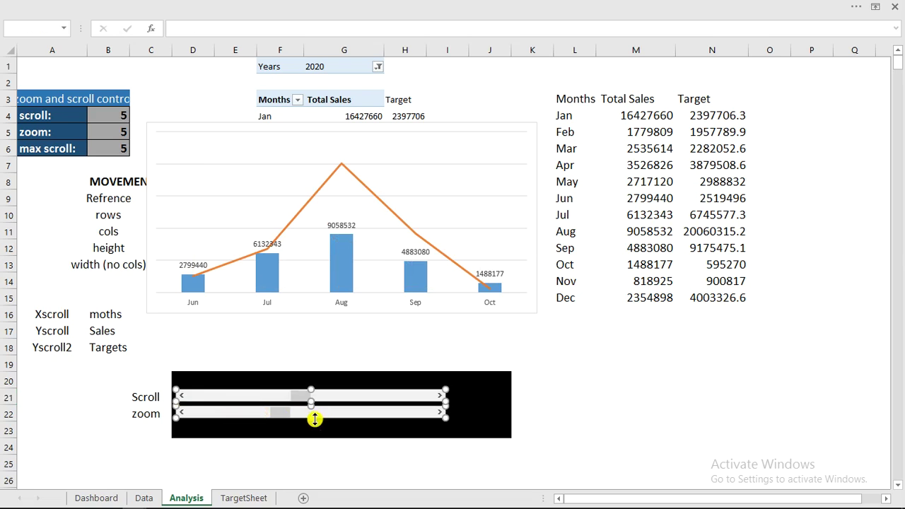
pyautogui.moveTo(311, 420); pyautogui.dragTo(312, 417)
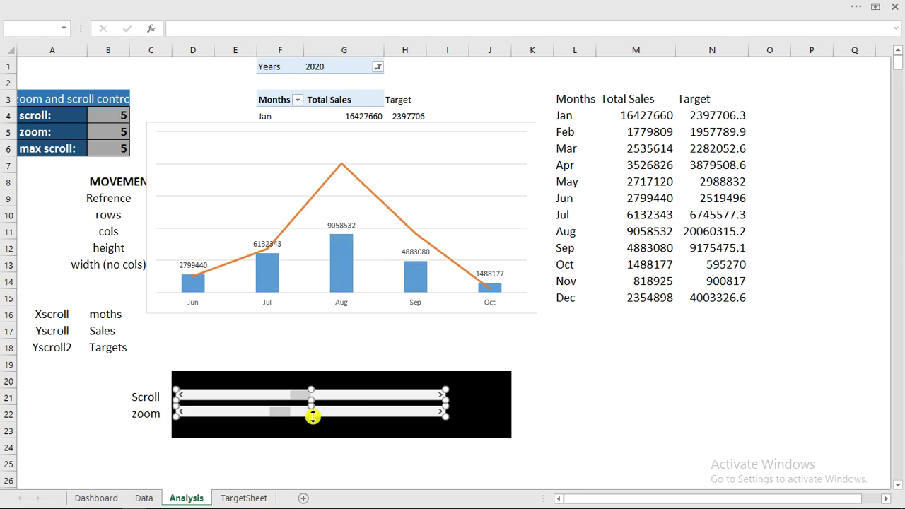
pyautogui.hotkey('ctrl', 'x')
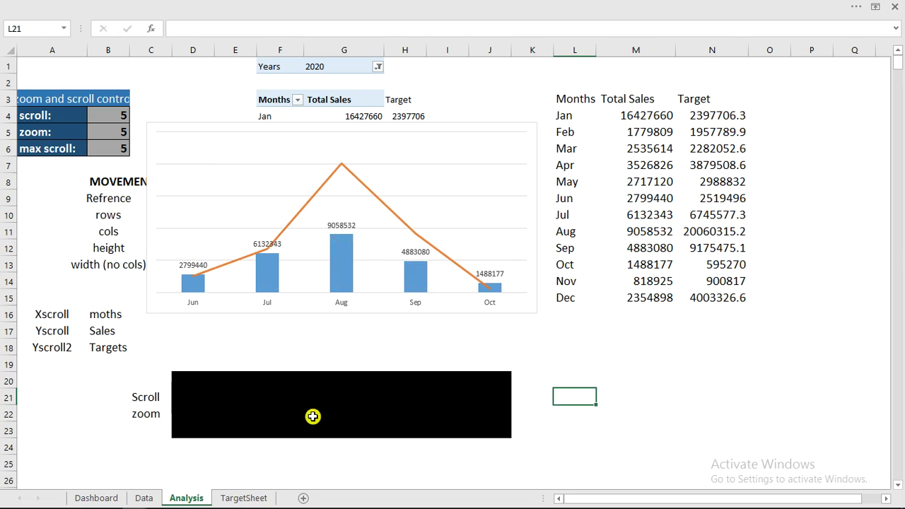
# Paste the two bars onto the Dashboard sheet and place them beside the Scroll and Zoom labels in the brown panel.
pyautogui.click(99, 498)
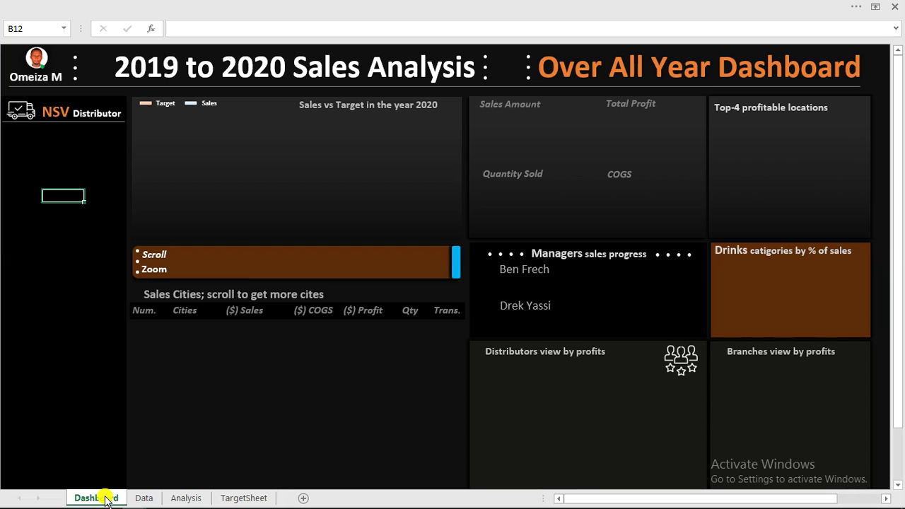
pyautogui.click(221, 214)
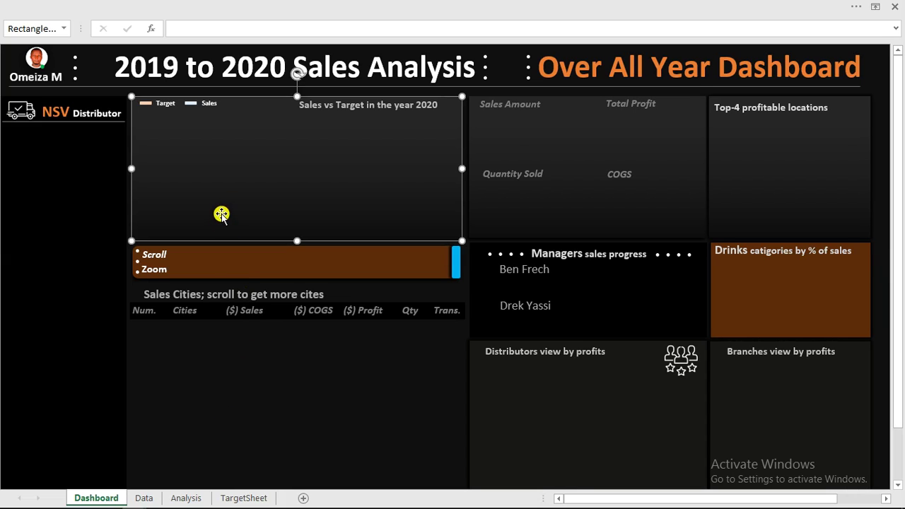
pyautogui.hotkey('ctrl', 'v')
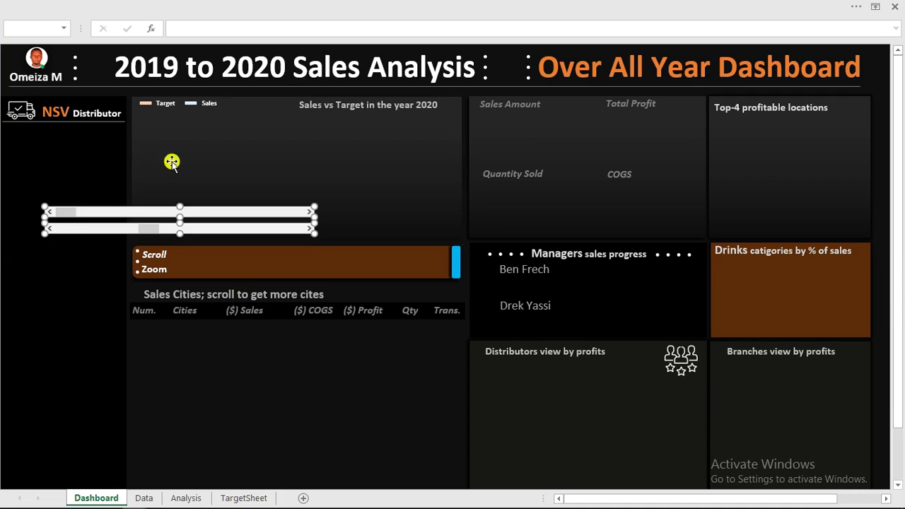
pyautogui.moveTo(246, 224); pyautogui.dragTo(331, 258)
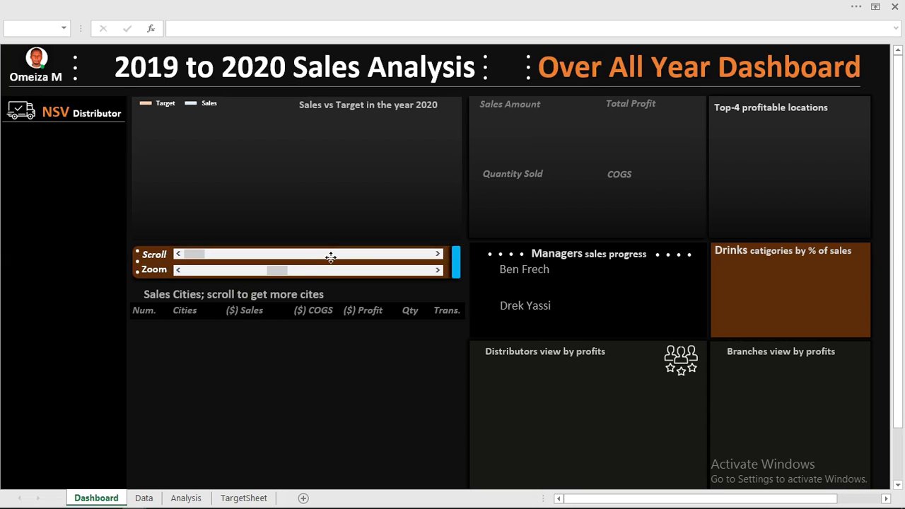
pyautogui.moveTo(331, 257); pyautogui.dragTo(318, 256)
pyautogui.click(66, 233)
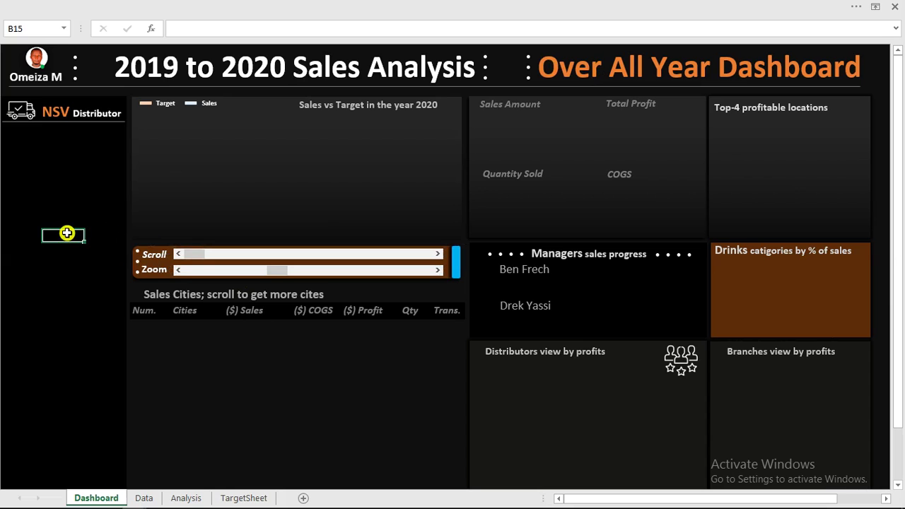
# Delete the horizontal gridlines from the sales and target chart on the Analysis sheet.
pyautogui.click(177, 499)
pyautogui.click(240, 150)
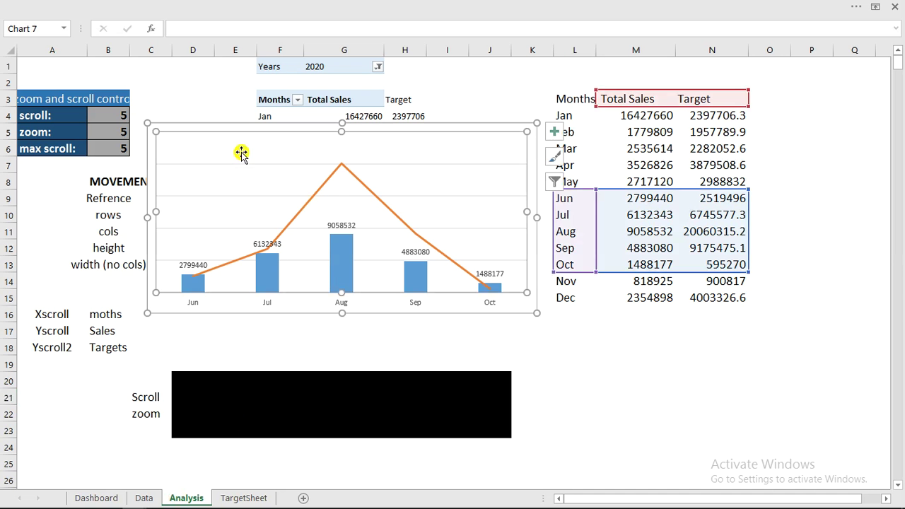
pyautogui.click(225, 164)
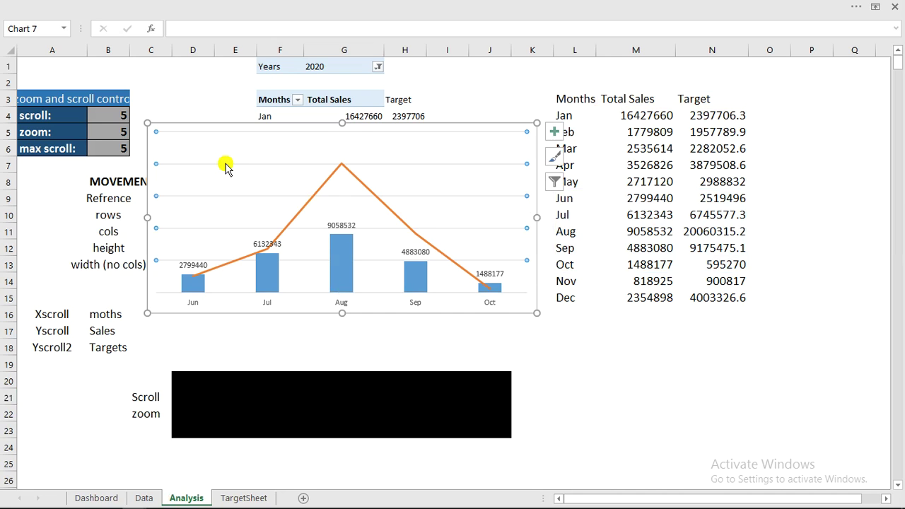
pyautogui.click(225, 165)
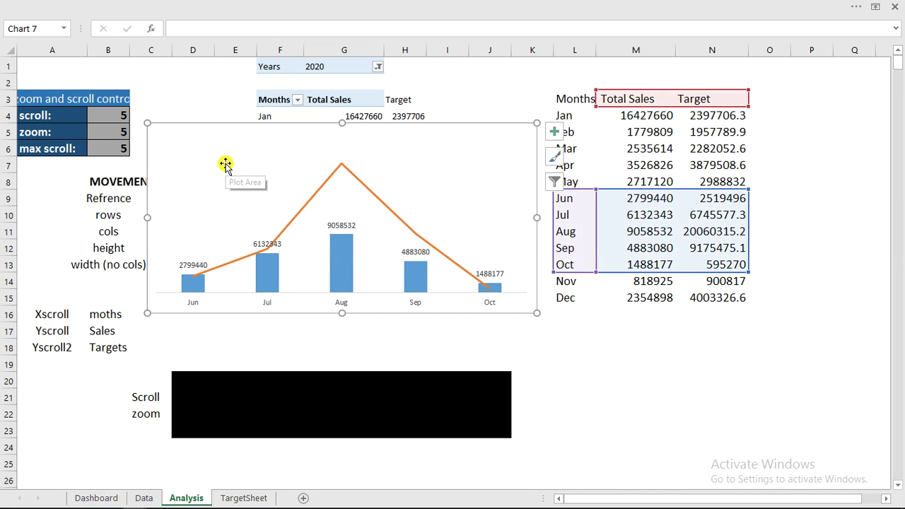
# Format the chart area with no fill and no border line.
pyautogui.rightClick(216, 128)
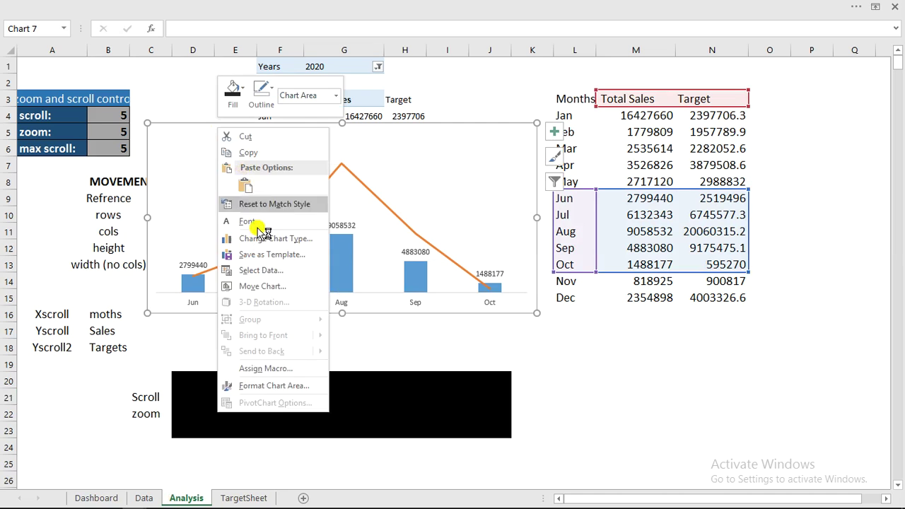
pyautogui.click(267, 388)
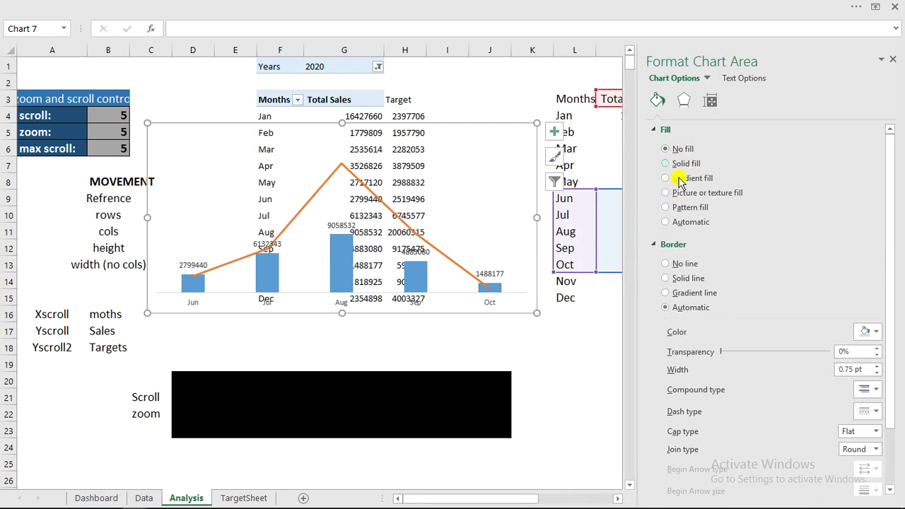
pyautogui.click(668, 266)
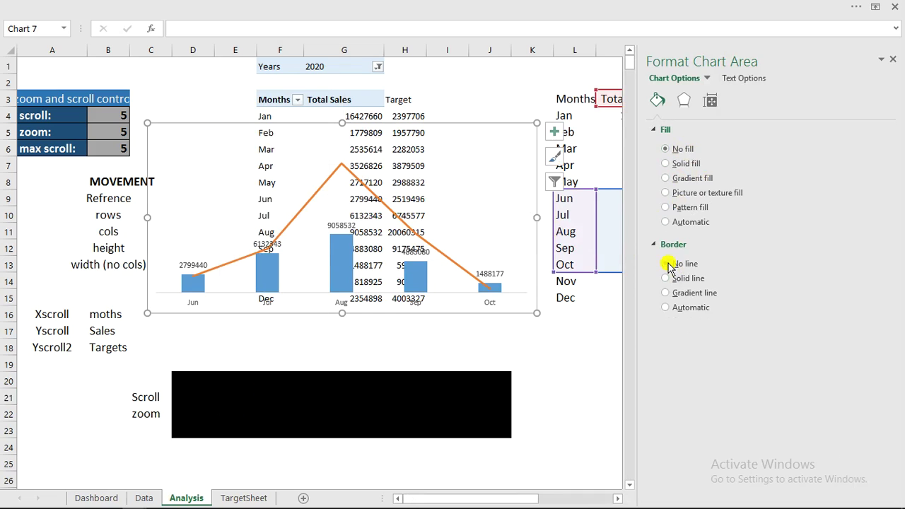
pyautogui.click(892, 59)
# Move the chart from Analysis to the Dashboard's "Sales vs Target in the year 2020" panel and resize it to fit.
pyautogui.moveTo(147, 121); pyautogui.dragTo(172, 143)
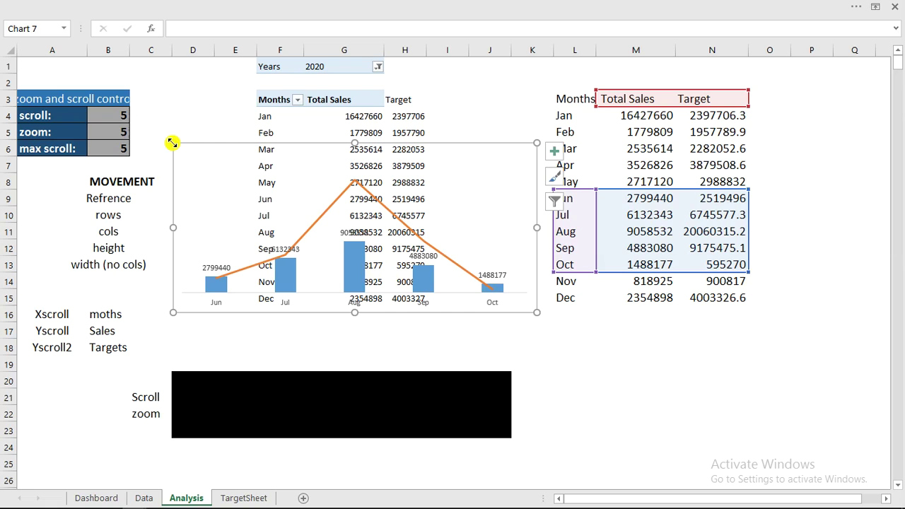
pyautogui.press('Delete')
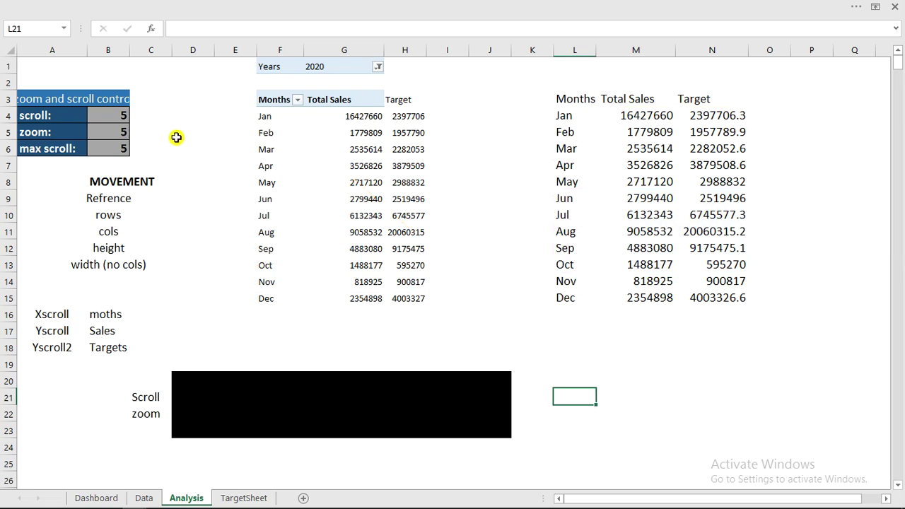
pyautogui.click(99, 498)
pyautogui.click(214, 178)
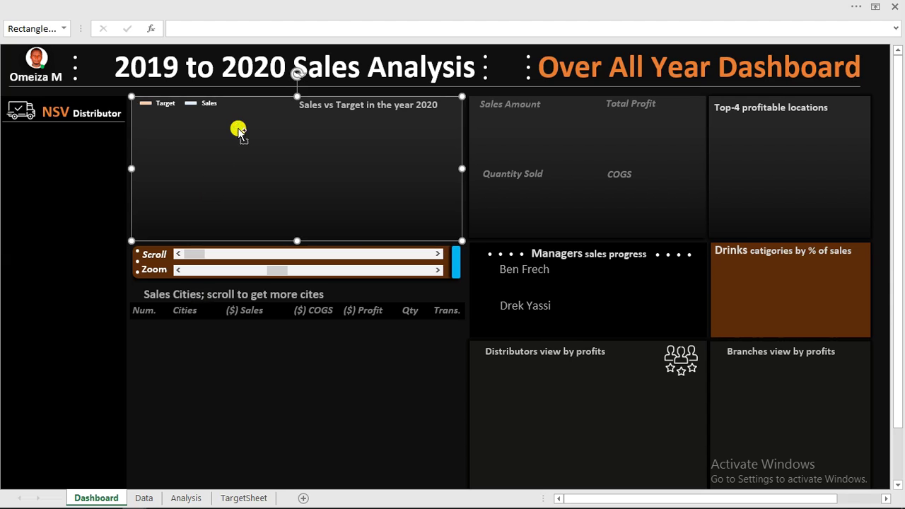
pyautogui.hotkey('ctrl', 'v')
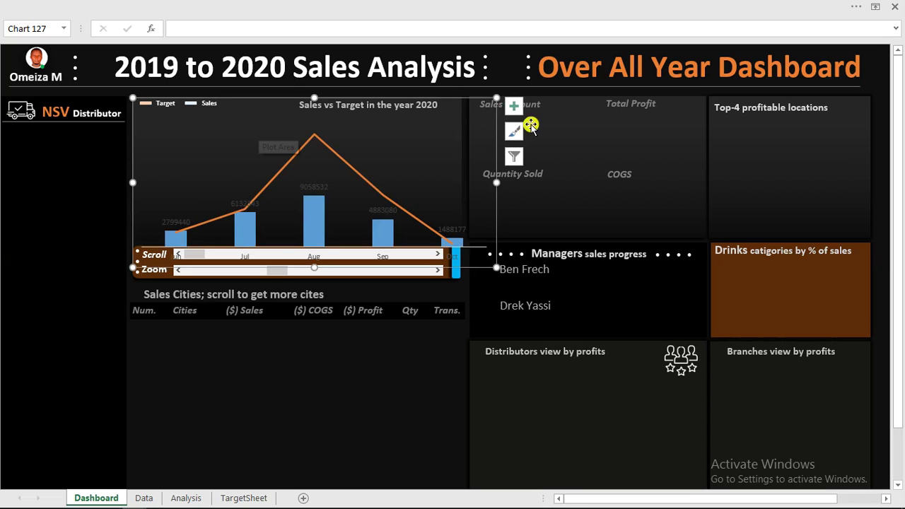
pyautogui.moveTo(499, 179); pyautogui.dragTo(468, 185)
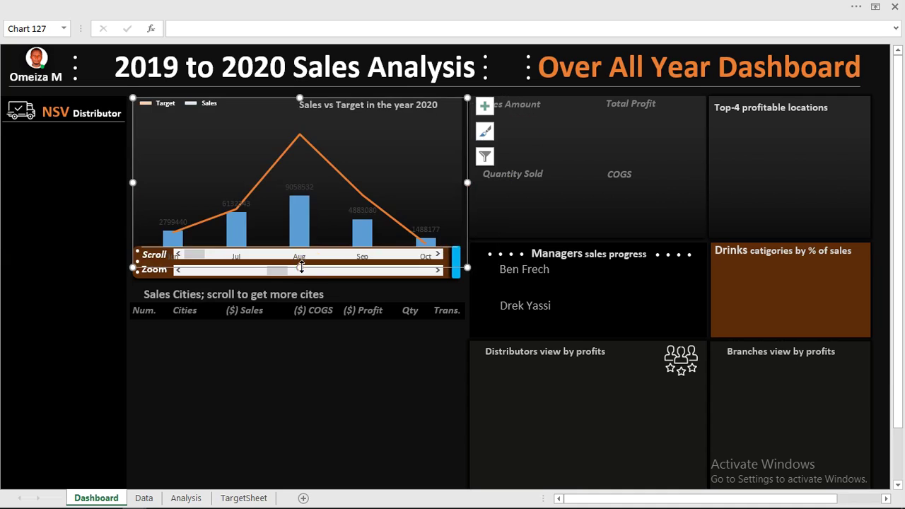
pyautogui.moveTo(301, 267); pyautogui.dragTo(303, 239)
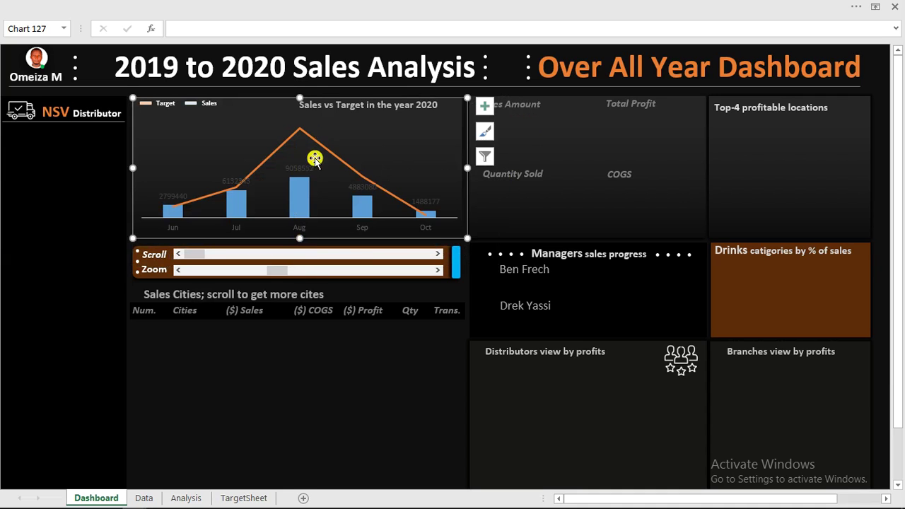
# Make the sales value labels above the columns of the sales and target chart white and bold.
pyautogui.click(297, 170)
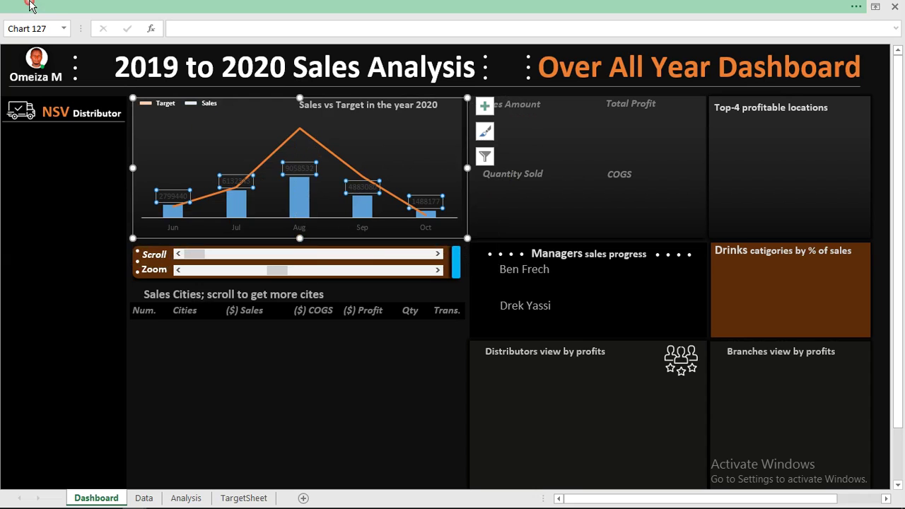
pyautogui.click(134, 6)
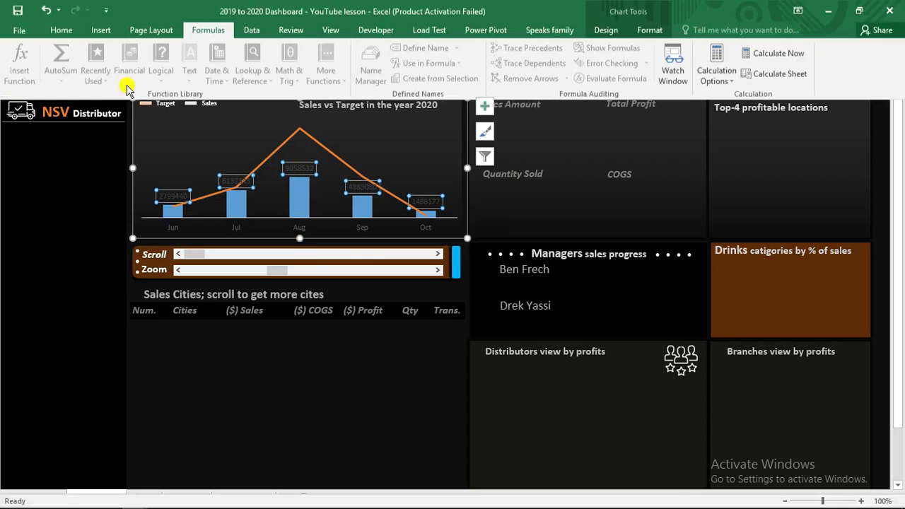
pyautogui.click(74, 31)
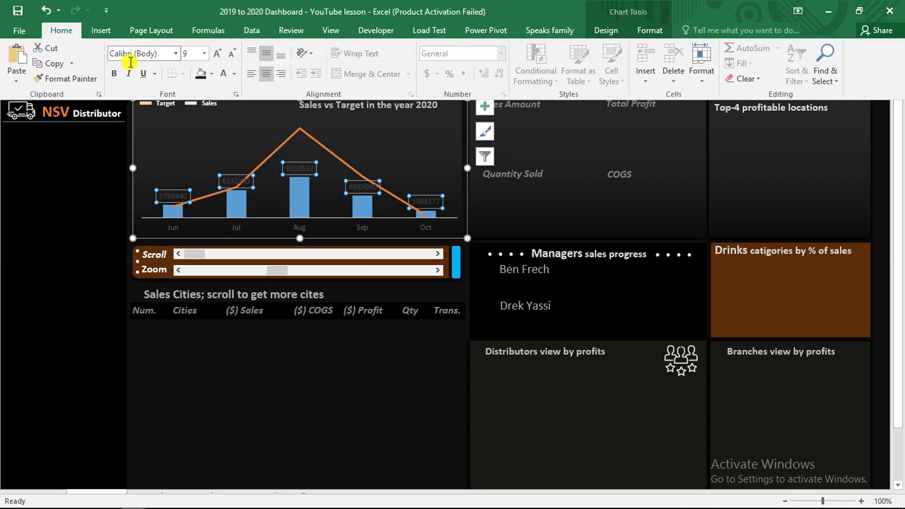
pyautogui.click(235, 77)
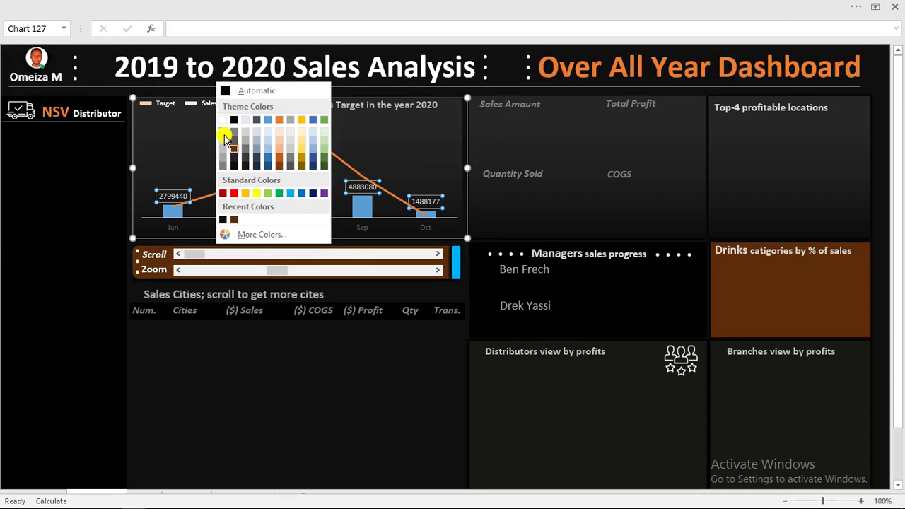
pyautogui.click(224, 134)
pyautogui.click(114, 74)
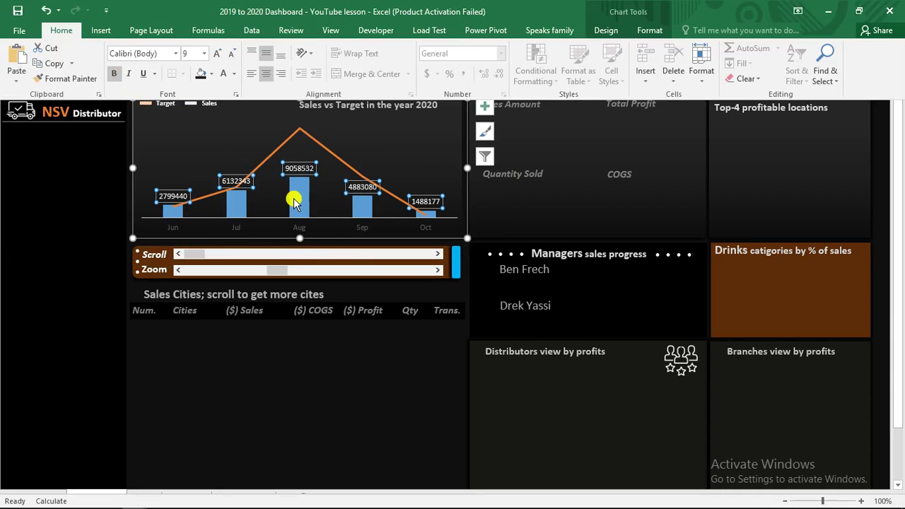
pyautogui.hotkey('ctrl', 'shift', 'F1')
# Make the month labels on the chart's horizontal axis bold and white.
pyautogui.click(300, 226)
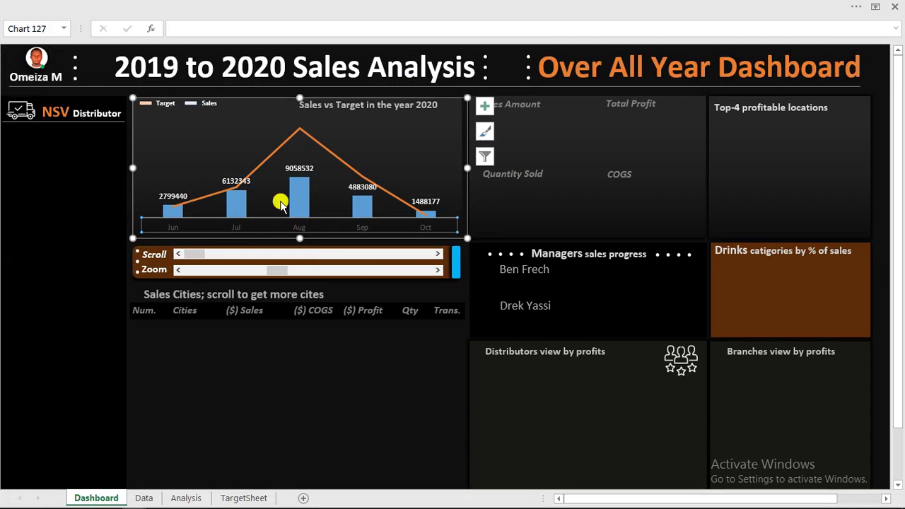
pyautogui.click(156, 6)
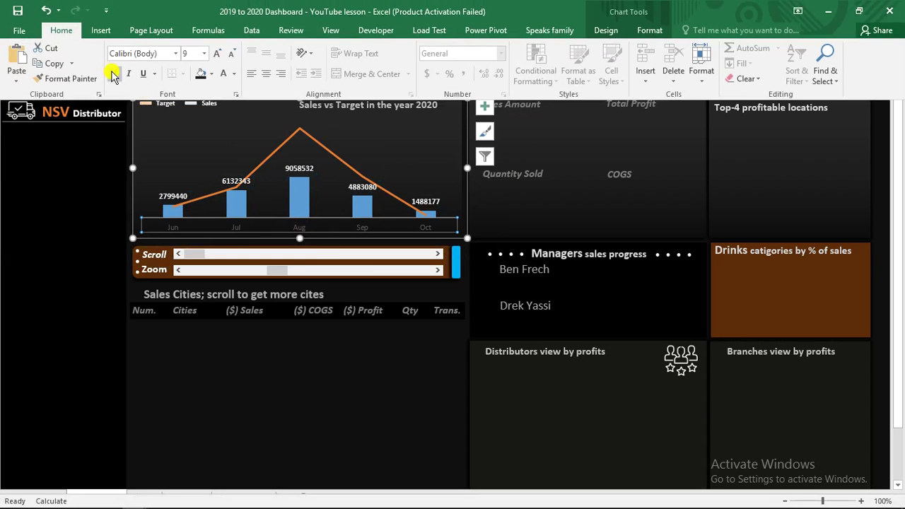
pyautogui.click(114, 74)
pyautogui.click(234, 74)
pyautogui.click(223, 144)
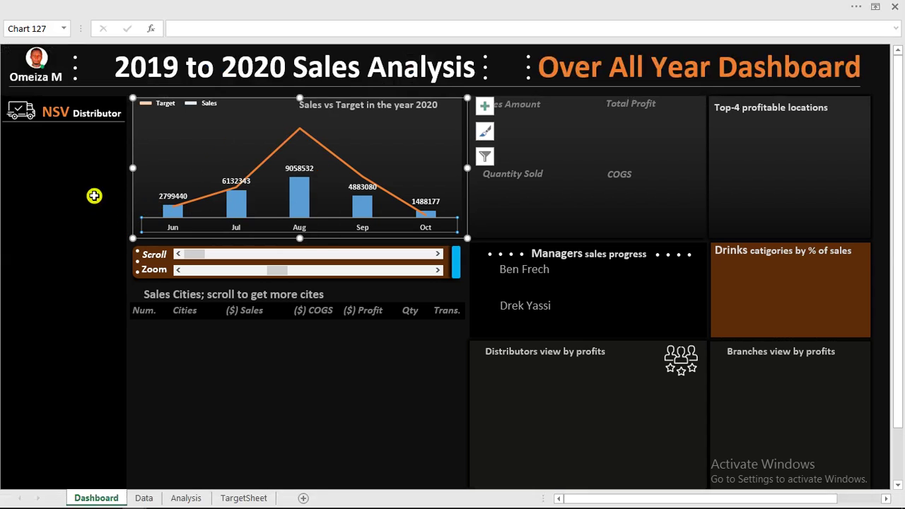
# Fill all the Sales columns in the chart with a solid light blue theme colour.
pyautogui.click(363, 205)
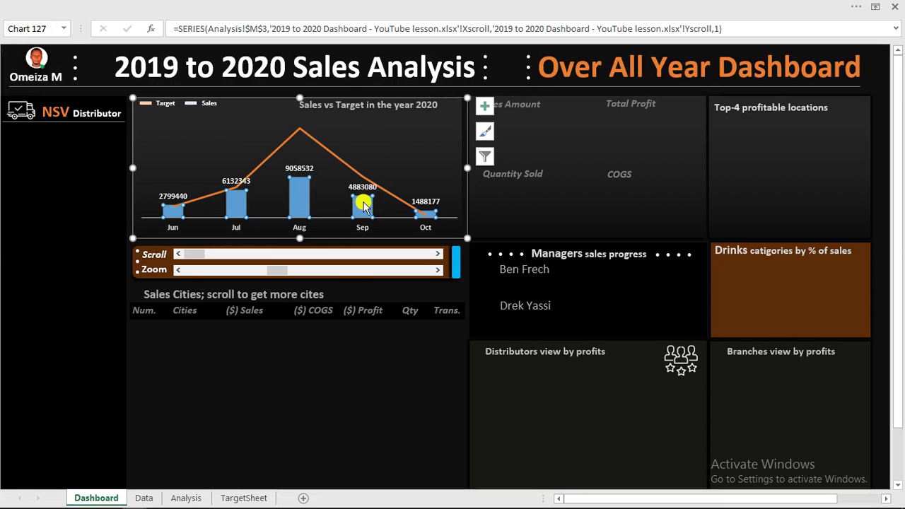
pyautogui.doubleClick(363, 205)
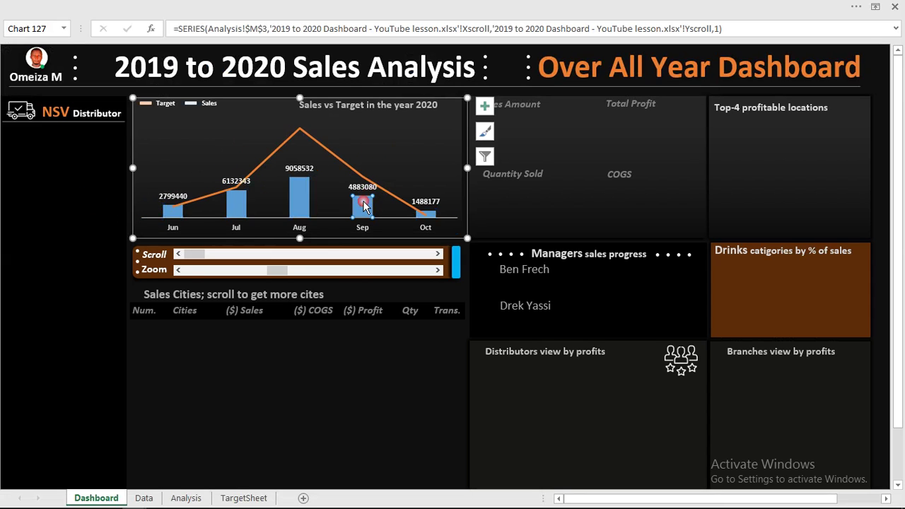
pyautogui.click(257, 347)
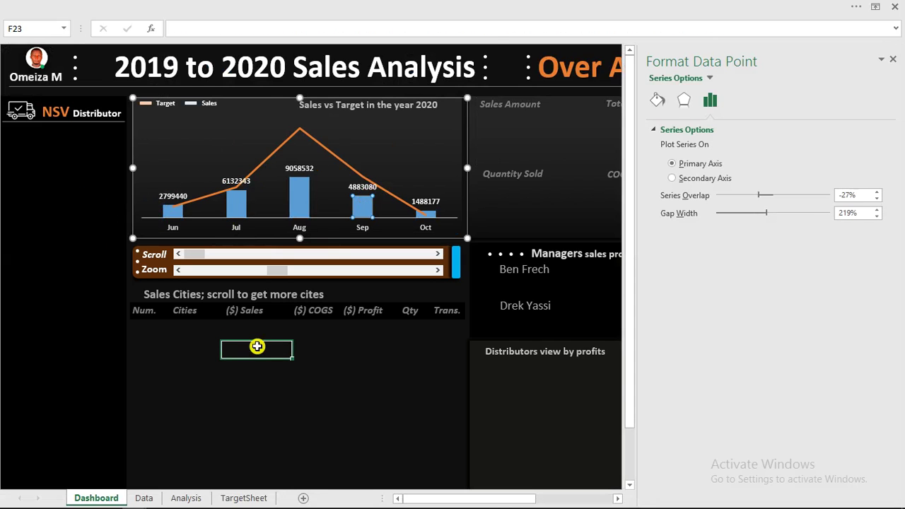
pyautogui.click(302, 205)
pyautogui.click(302, 205)
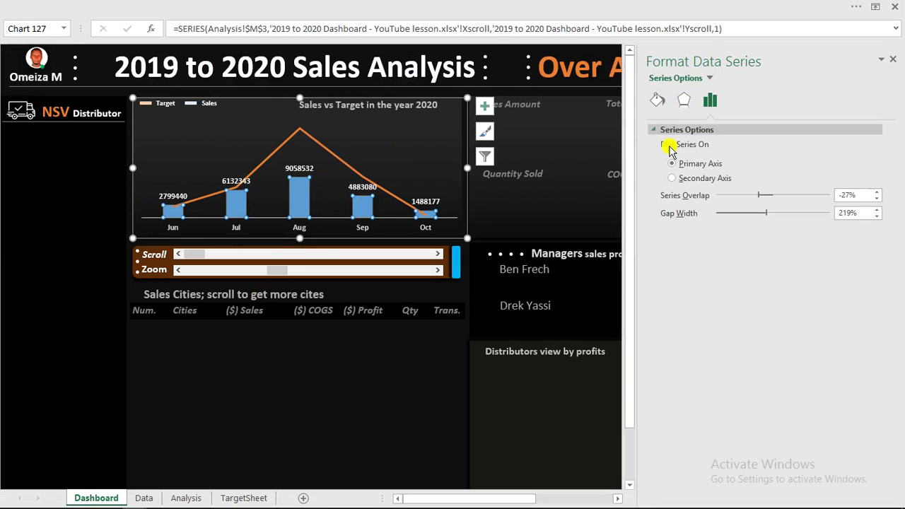
pyautogui.click(657, 101)
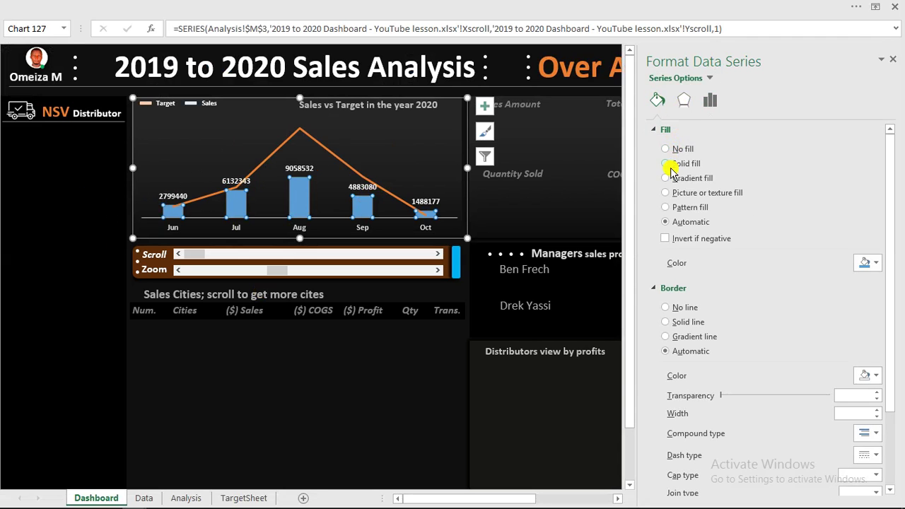
pyautogui.click(876, 263)
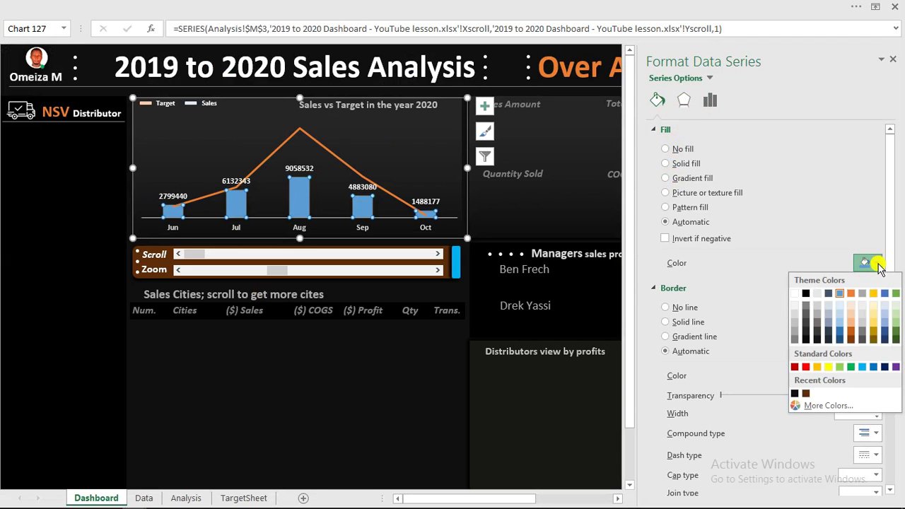
pyautogui.click(840, 319)
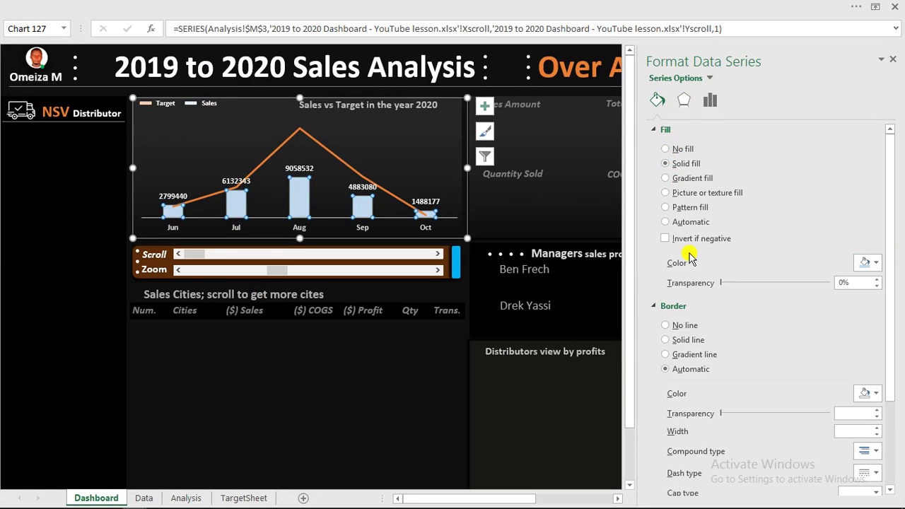
# Give the Sales columns an outer diagonal shadow with a 45° angle and 0% transparency.
pyautogui.click(683, 103)
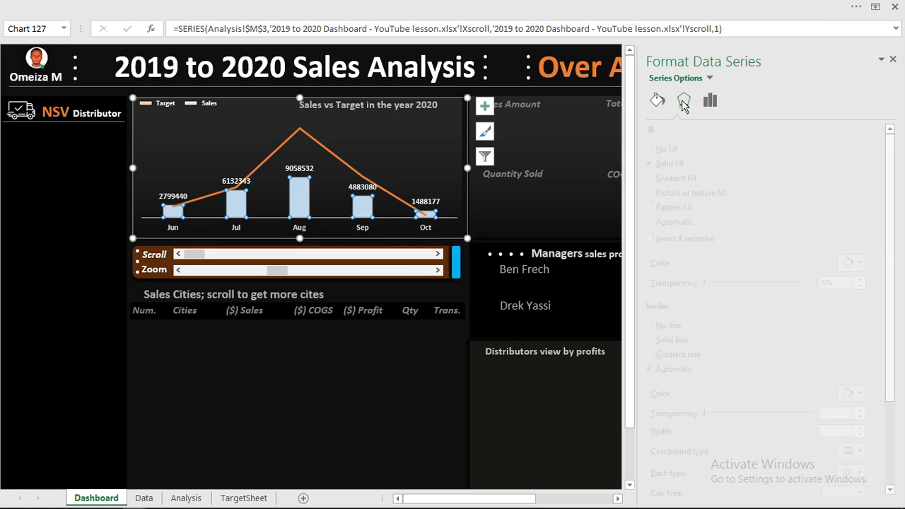
pyautogui.click(675, 131)
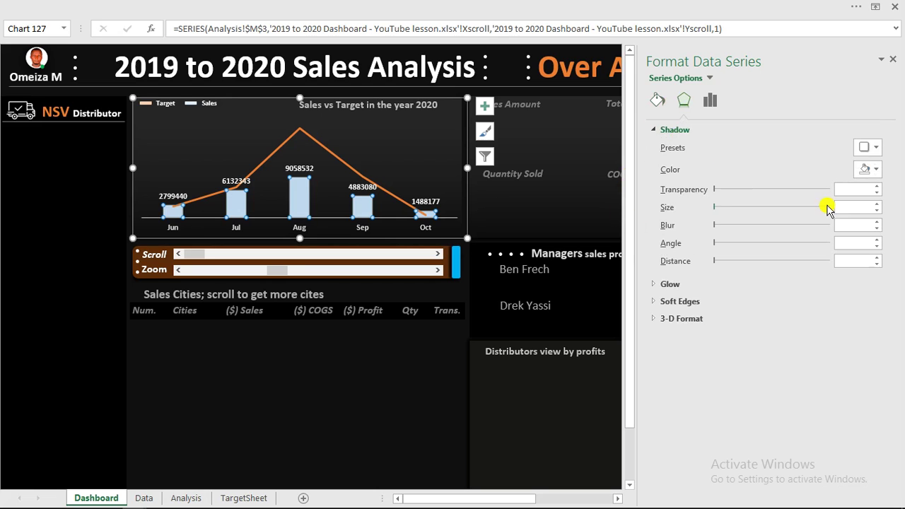
pyautogui.click(875, 148)
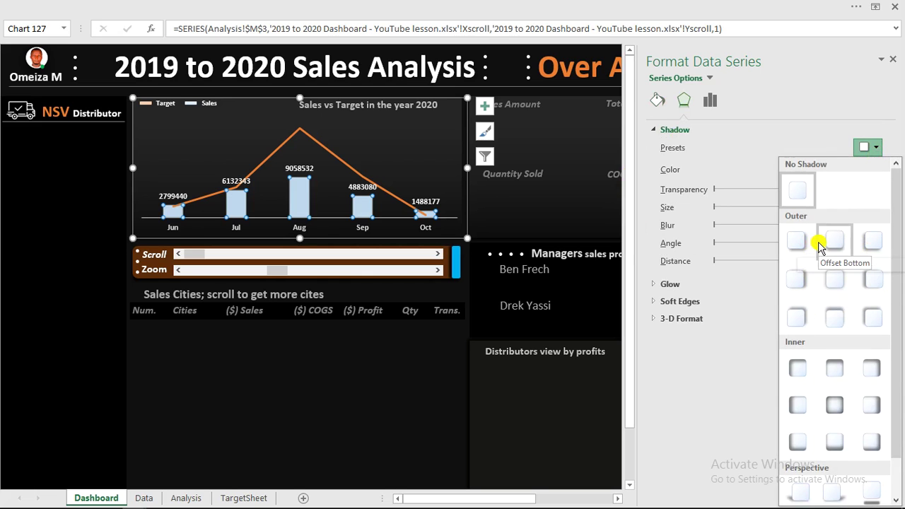
pyautogui.click(796, 244)
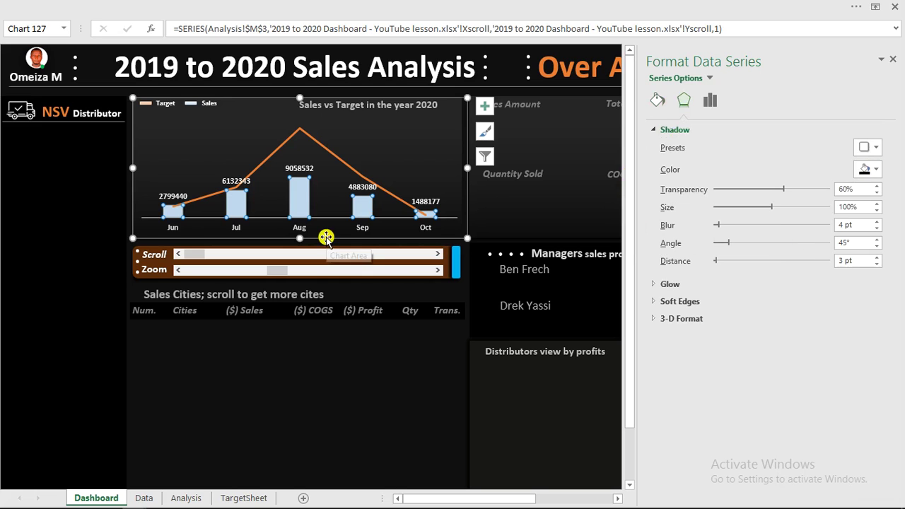
pyautogui.moveTo(783, 189); pyautogui.dragTo(704, 197)
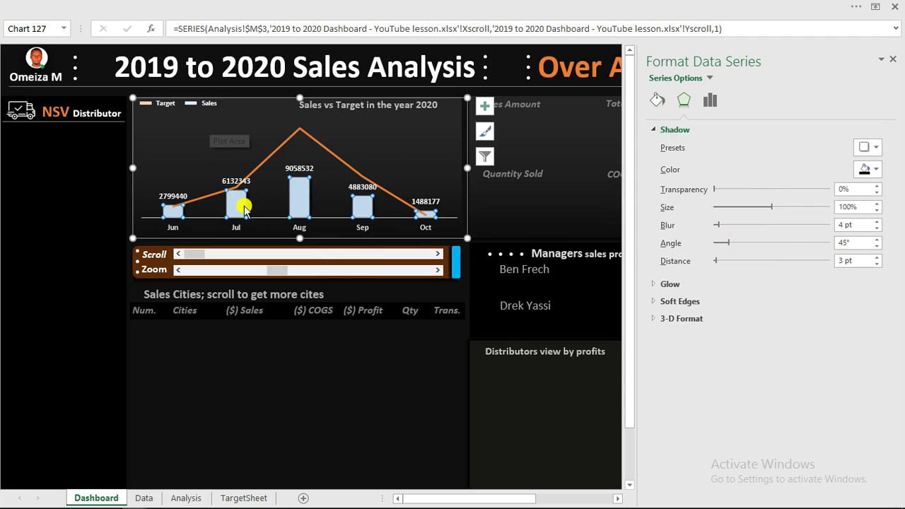
# Recolour the chart's Target line with a lighter orange theme colour.
pyautogui.click(270, 160)
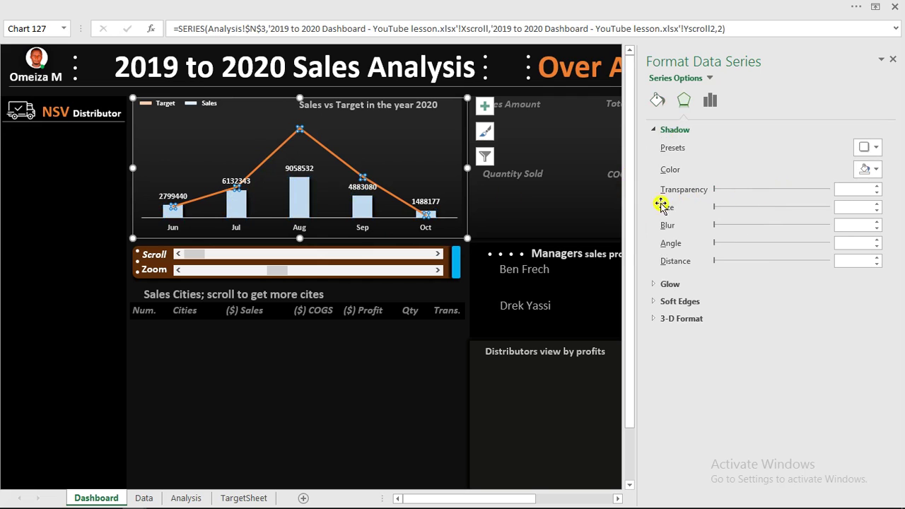
pyautogui.click(663, 105)
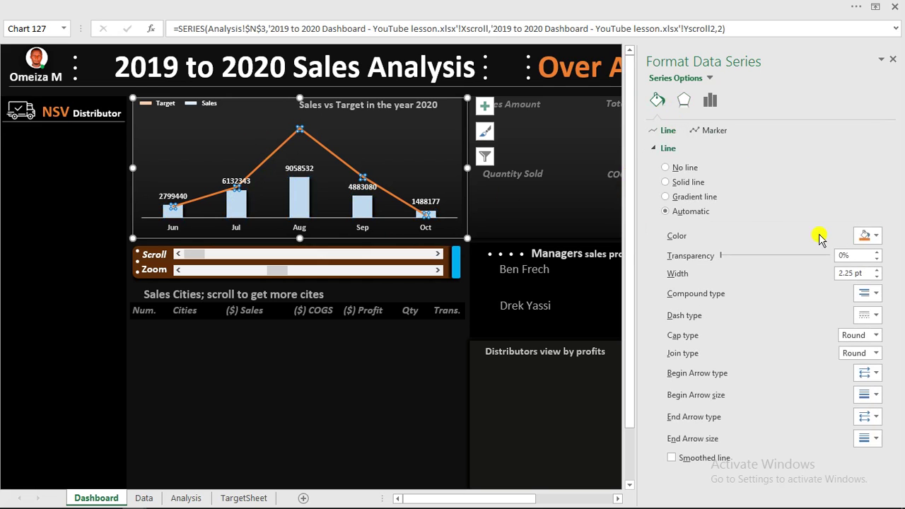
pyautogui.click(872, 237)
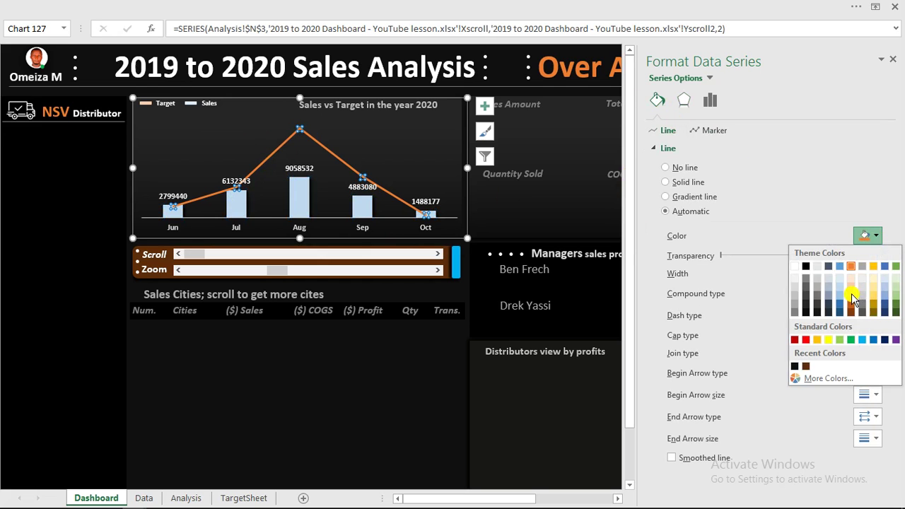
pyautogui.click(851, 295)
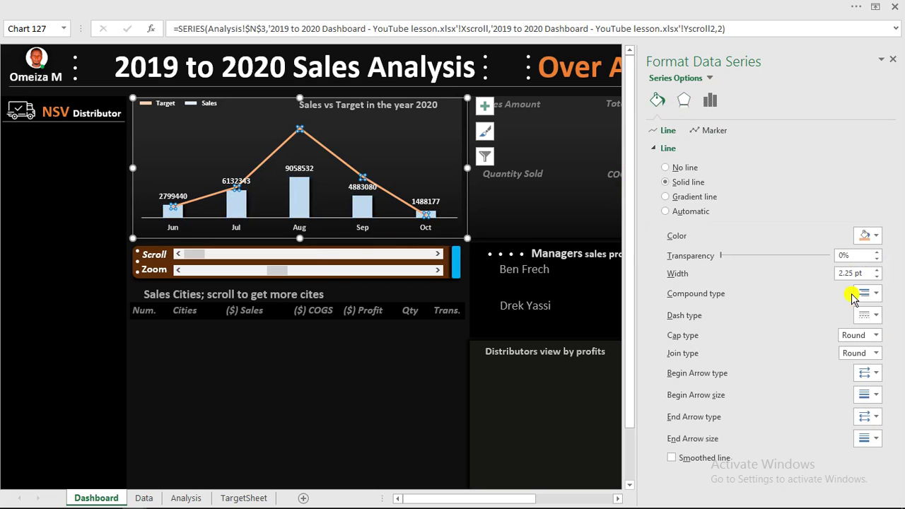
pyautogui.click(76, 235)
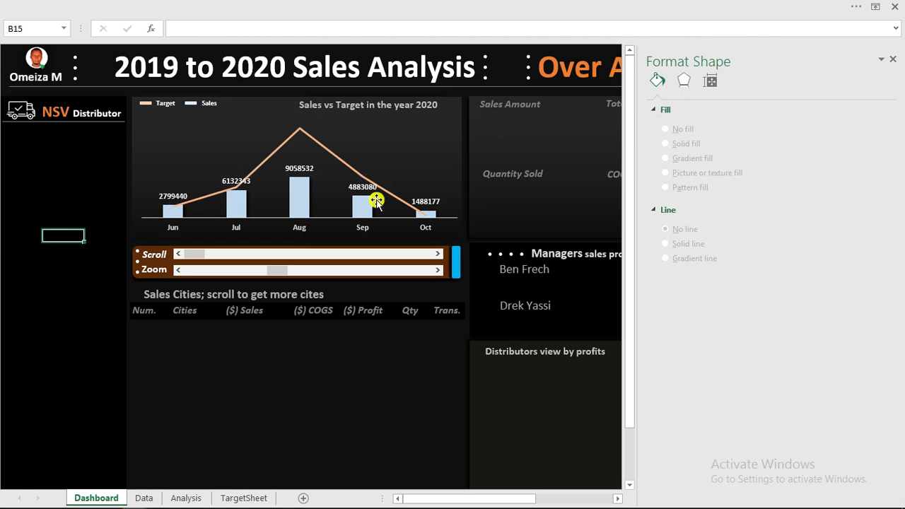
# Test whether the Scroll and Zoom bars on the Dashboard drive the sales versus target chart.
pyautogui.click(438, 253)
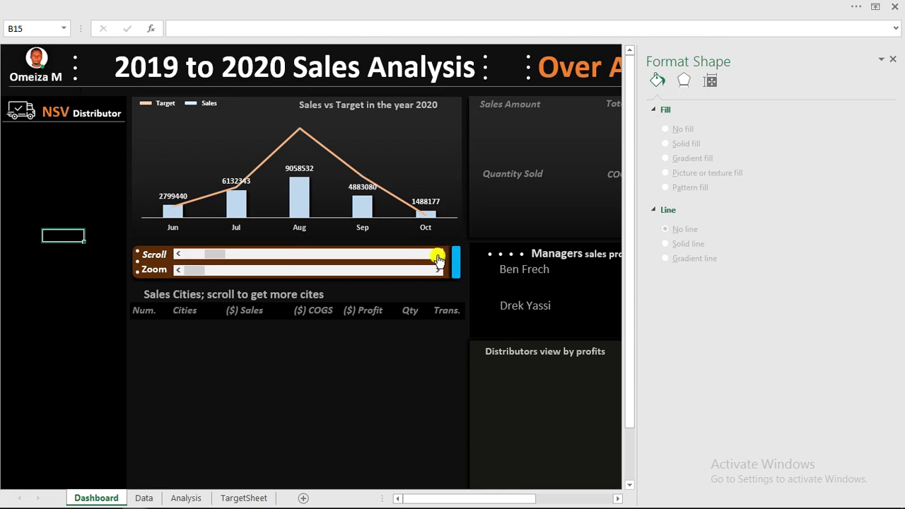
pyautogui.click(438, 255)
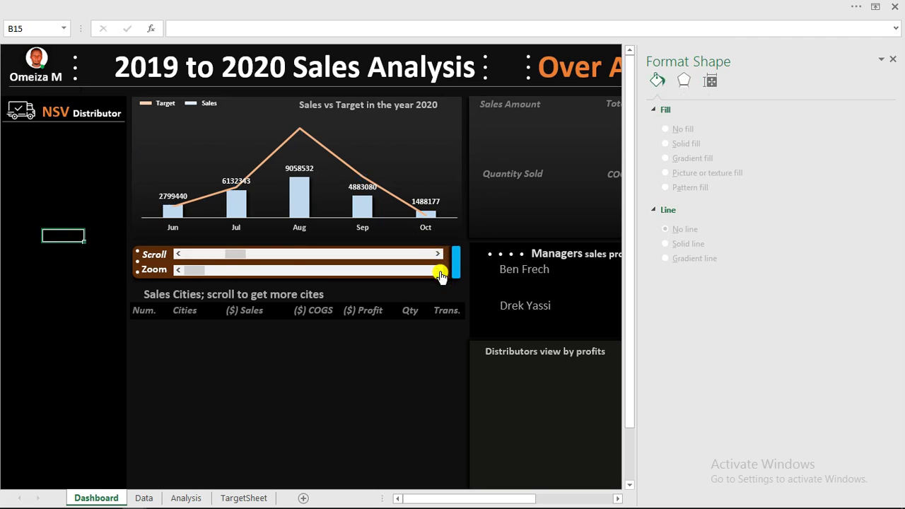
pyautogui.click(438, 271)
pyautogui.click(437, 271)
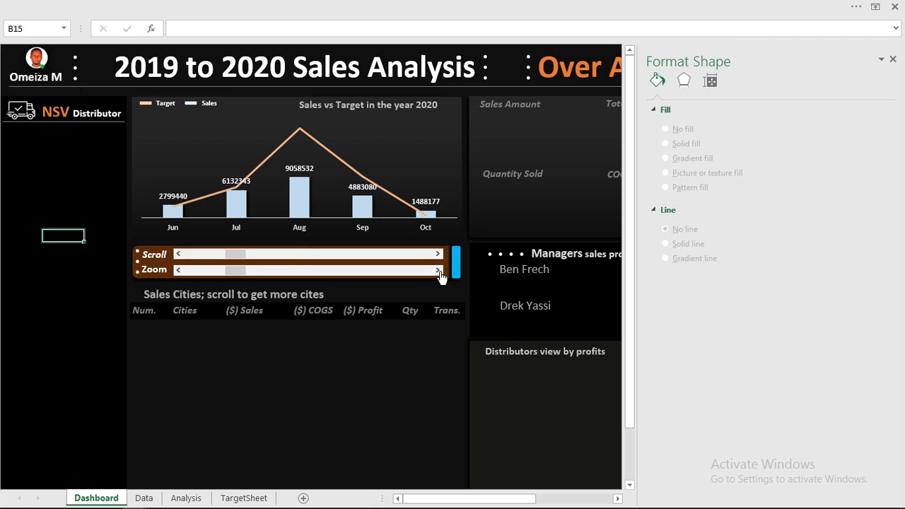
# Link the Scroll bar to the scroll value in cell B4 of the Analysis sheet.
pyautogui.rightClick(212, 260)
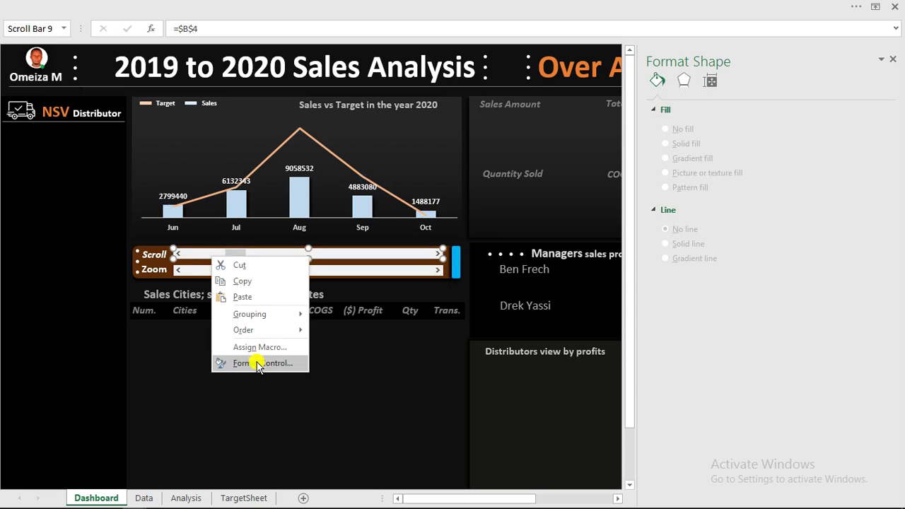
pyautogui.click(258, 364)
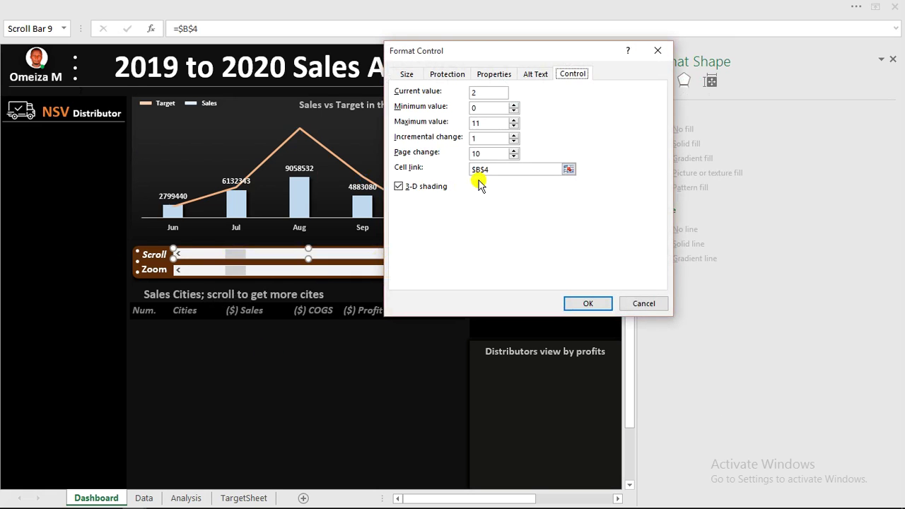
pyautogui.click(497, 170)
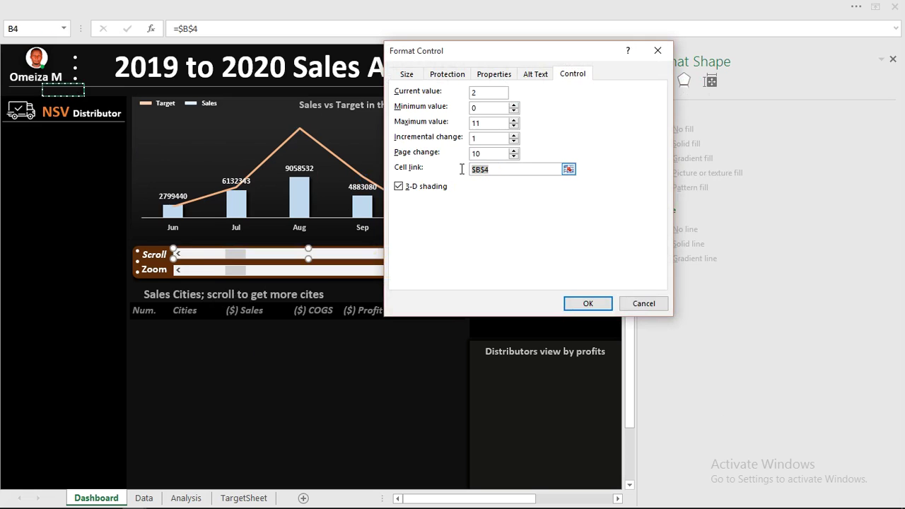
pyautogui.moveTo(462, 169); pyautogui.dragTo(460, 170)
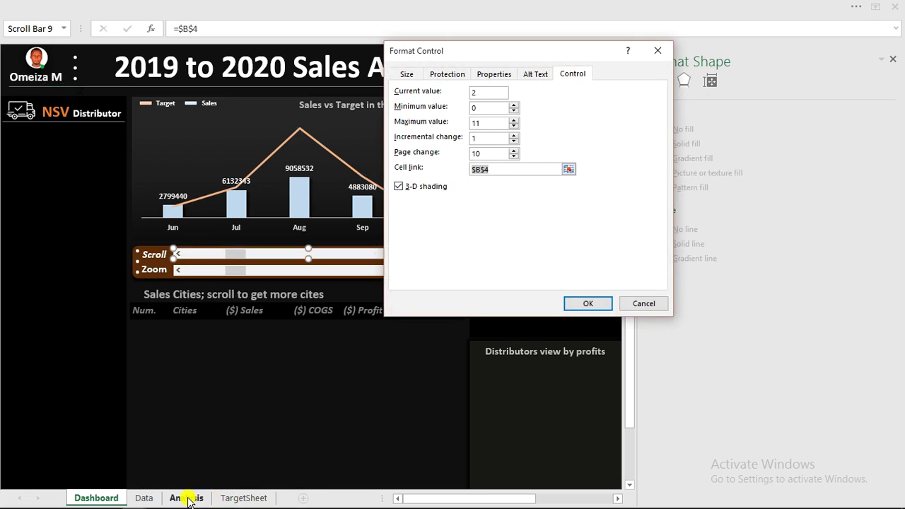
pyautogui.click(186, 498)
pyautogui.click(107, 116)
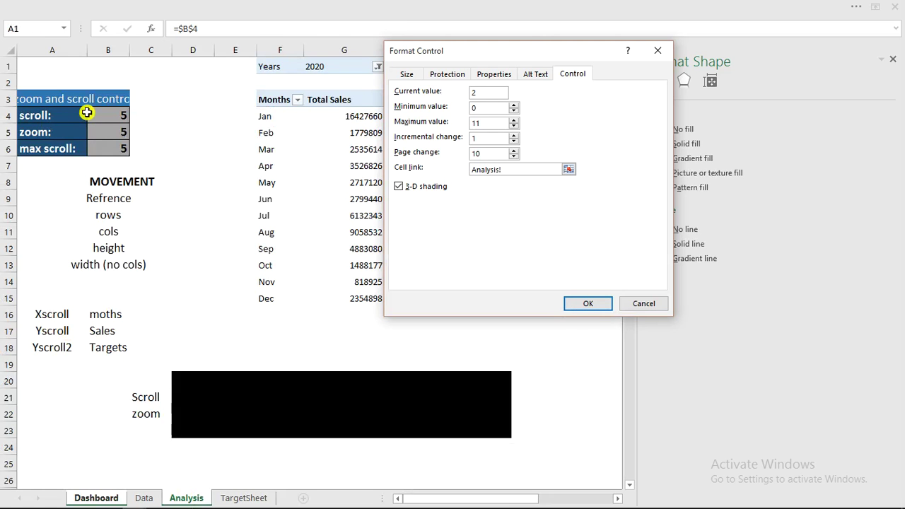
pyautogui.click(584, 303)
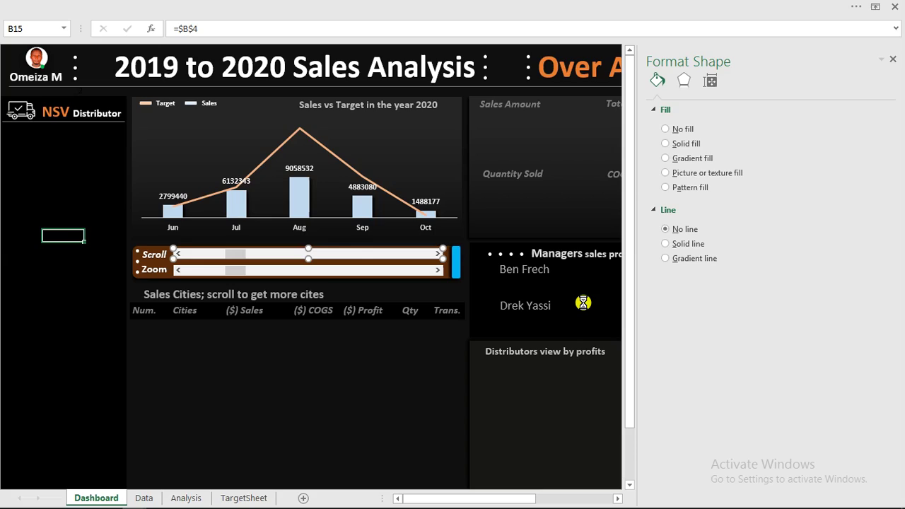
# Link the Zoom bar to the zoom value in cell B5 of the Analysis sheet.
pyautogui.rightClick(281, 269)
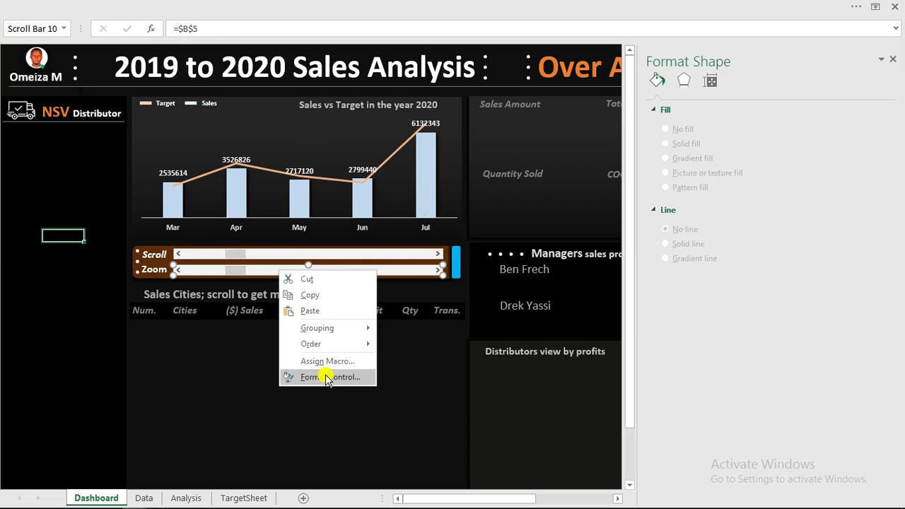
pyautogui.click(327, 378)
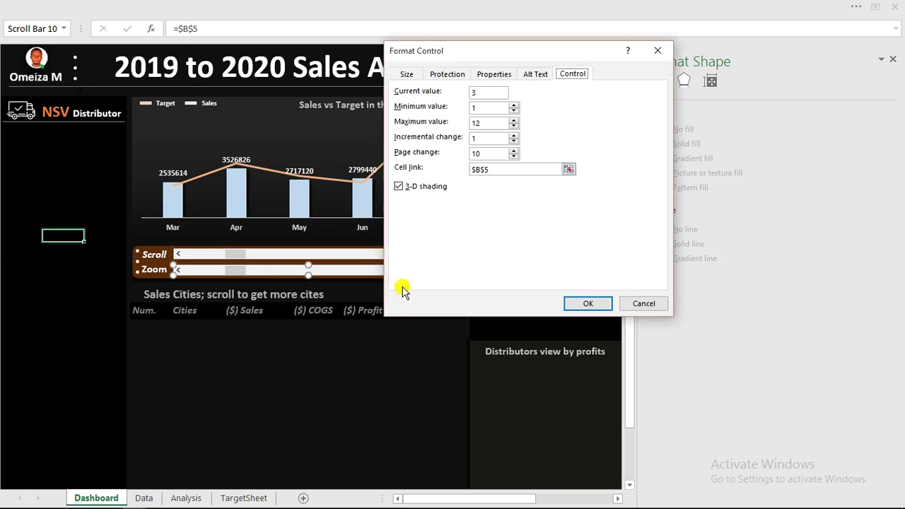
pyautogui.moveTo(504, 170); pyautogui.dragTo(459, 171)
pyautogui.click(186, 498)
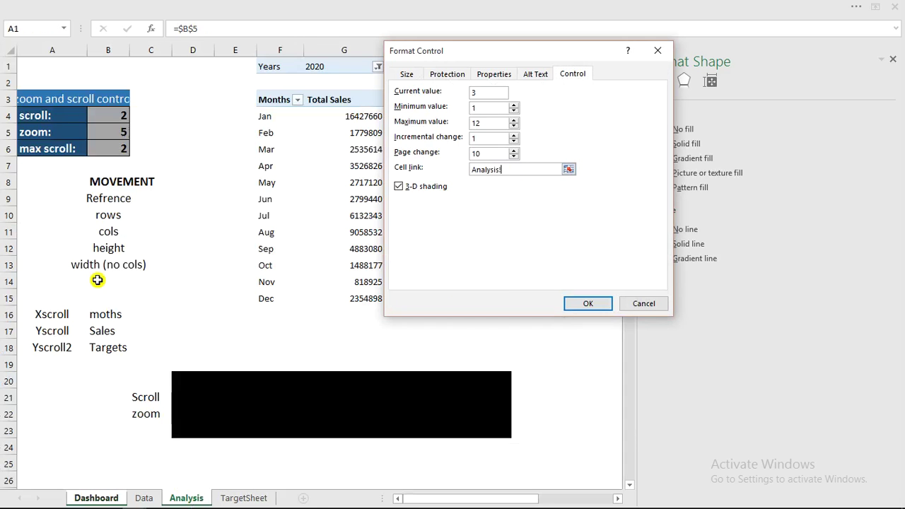
pyautogui.click(108, 134)
pyautogui.click(585, 303)
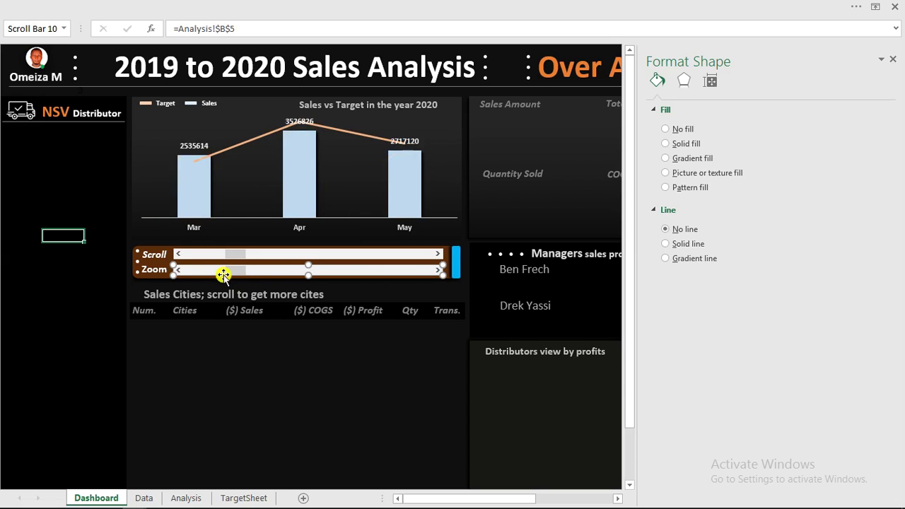
# Test the relinked Scroll and Zoom bars by moving the chart to start at June and widening it through December, and close the formatting pane.
pyautogui.click(240, 367)
pyautogui.click(438, 255)
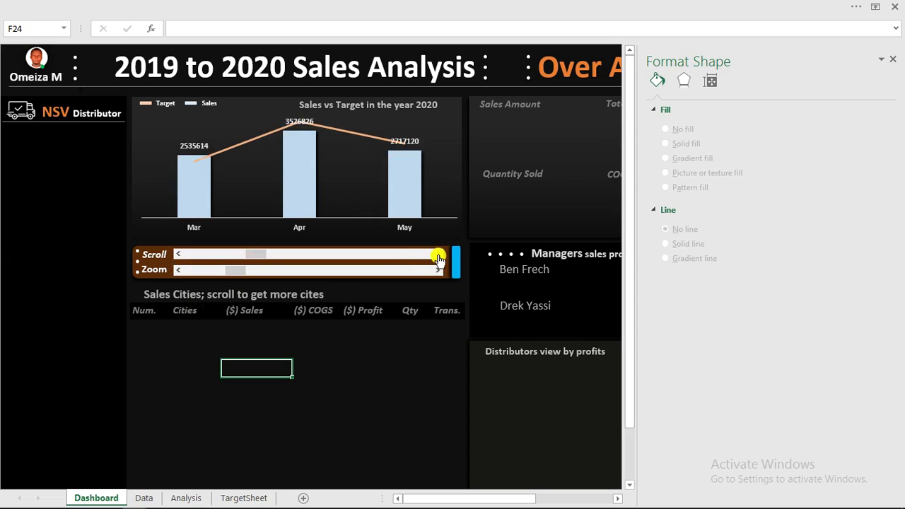
pyautogui.click(438, 256)
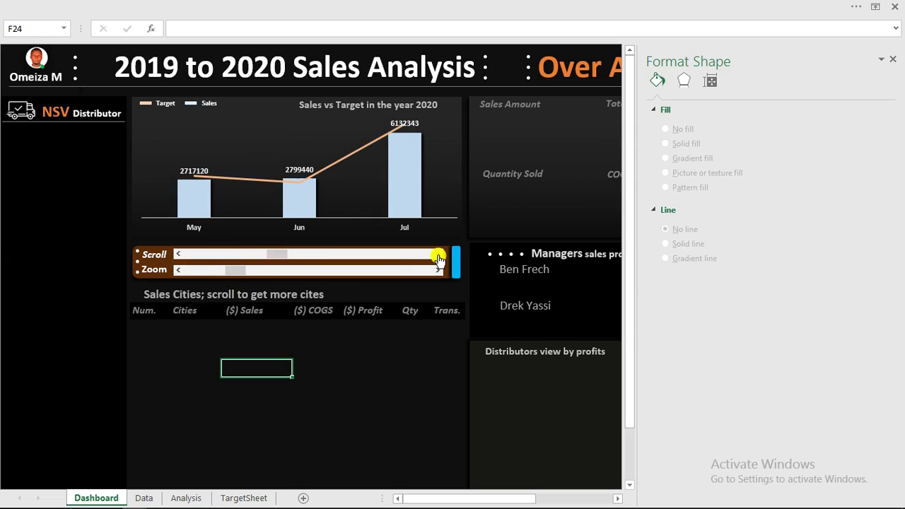
pyautogui.click(438, 256)
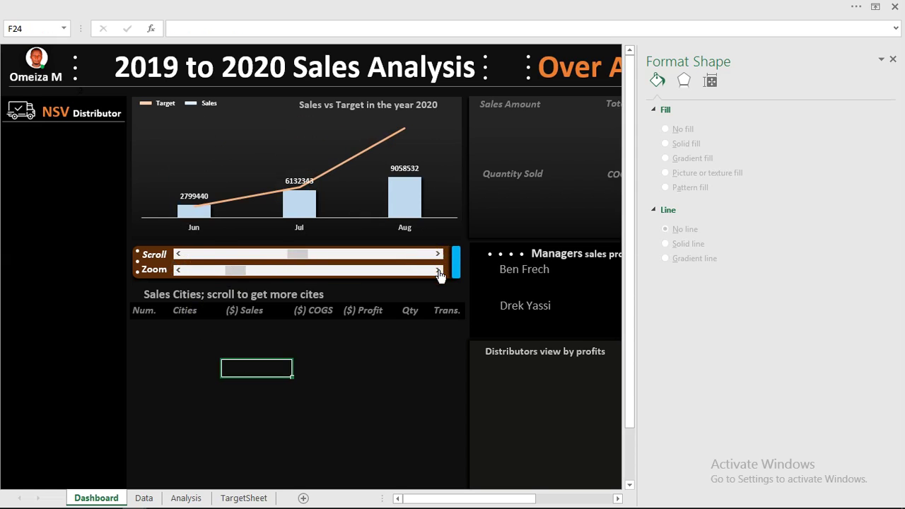
pyautogui.click(438, 271)
pyautogui.click(439, 271)
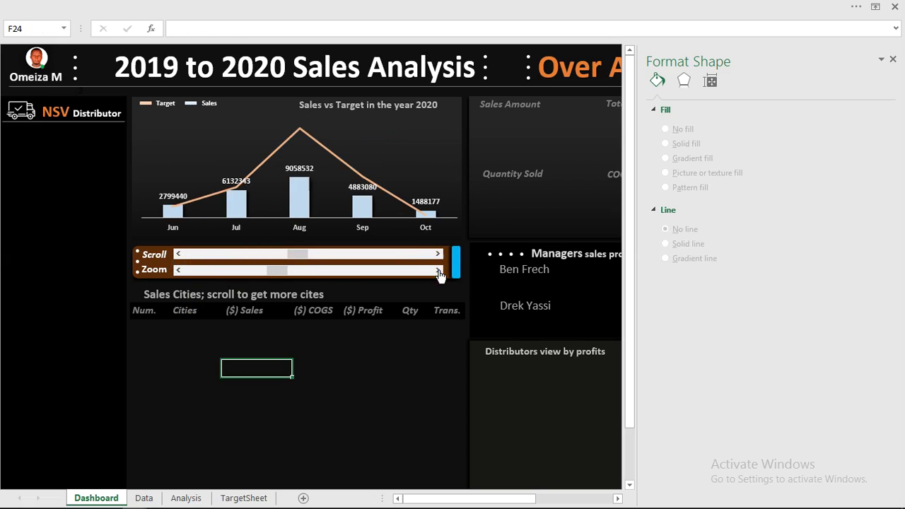
pyautogui.click(438, 270)
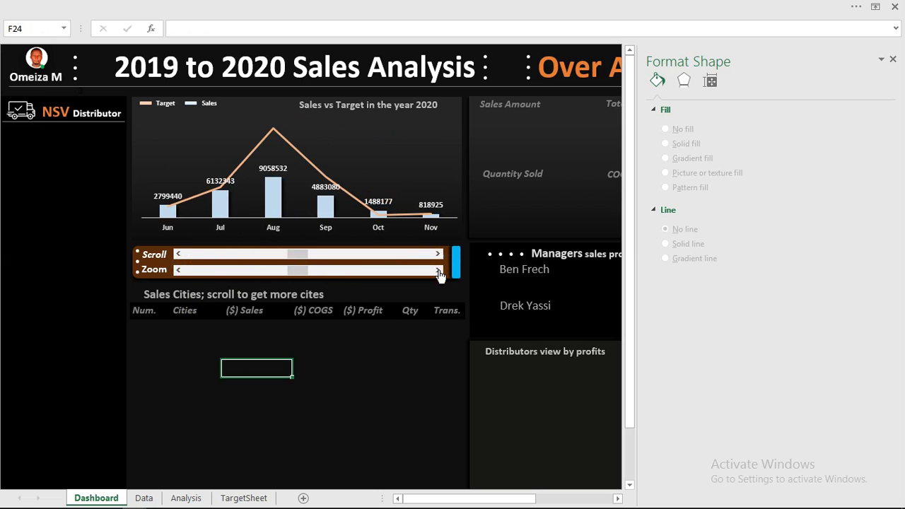
pyautogui.click(438, 271)
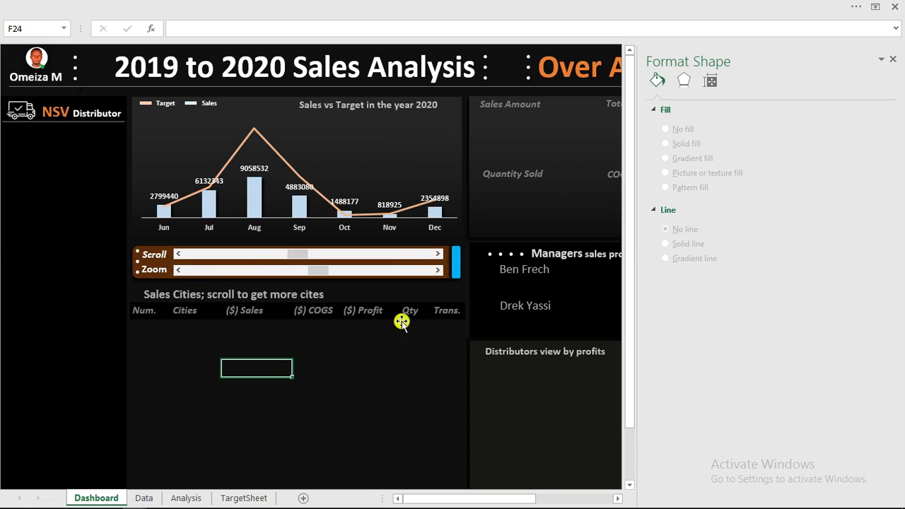
pyautogui.click(893, 60)
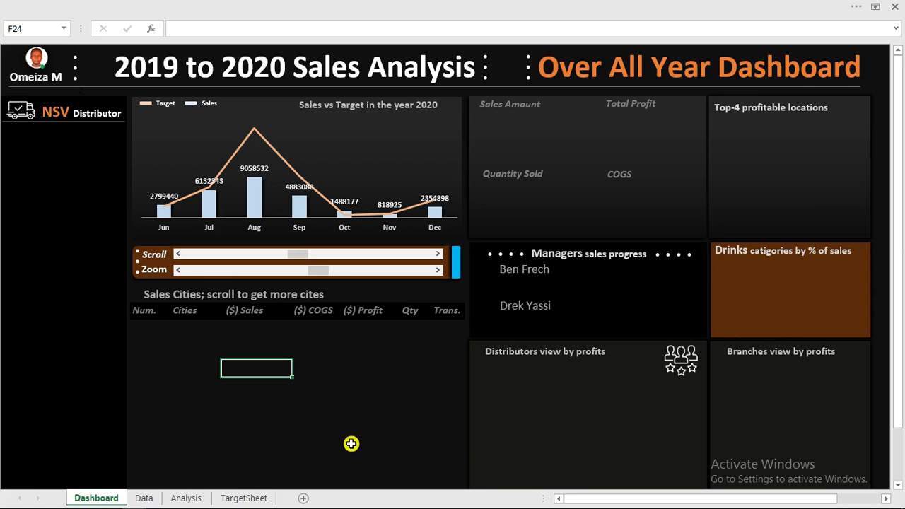
# Switch to the completed reference dashboard workbook and scroll its Sales Cities table down one row.
pyautogui.click(434, 5)
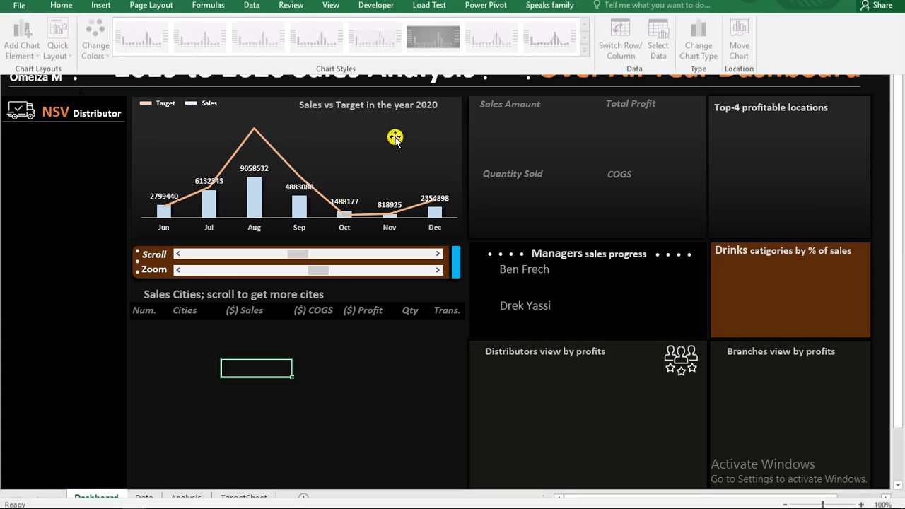
pyautogui.click(337, 36)
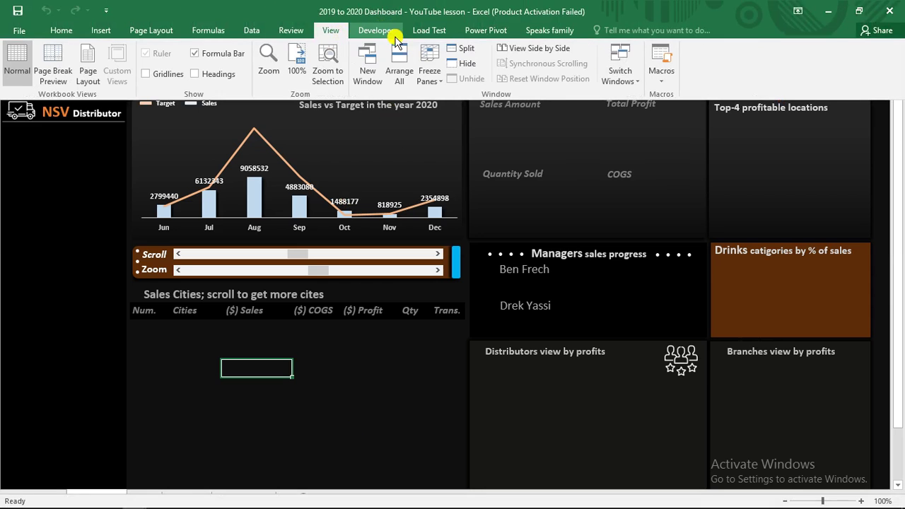
pyautogui.click(620, 70)
pyautogui.click(639, 113)
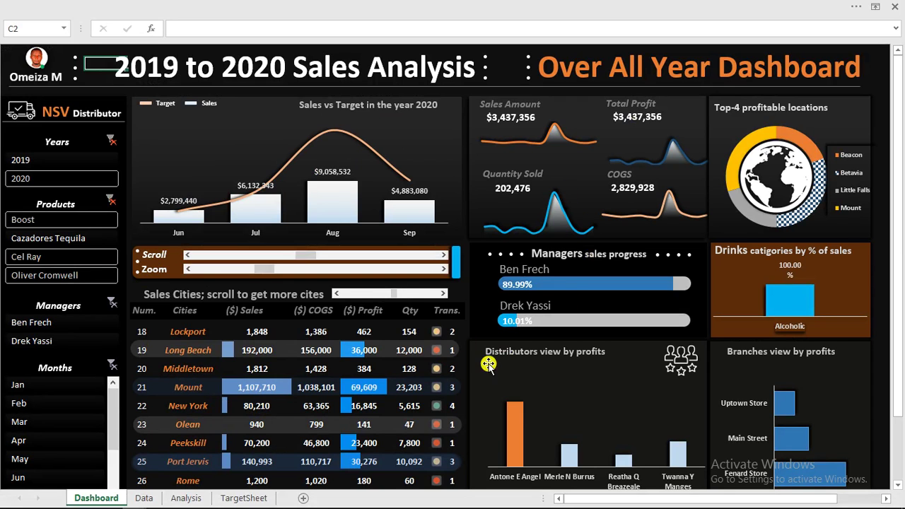
pyautogui.click(443, 292)
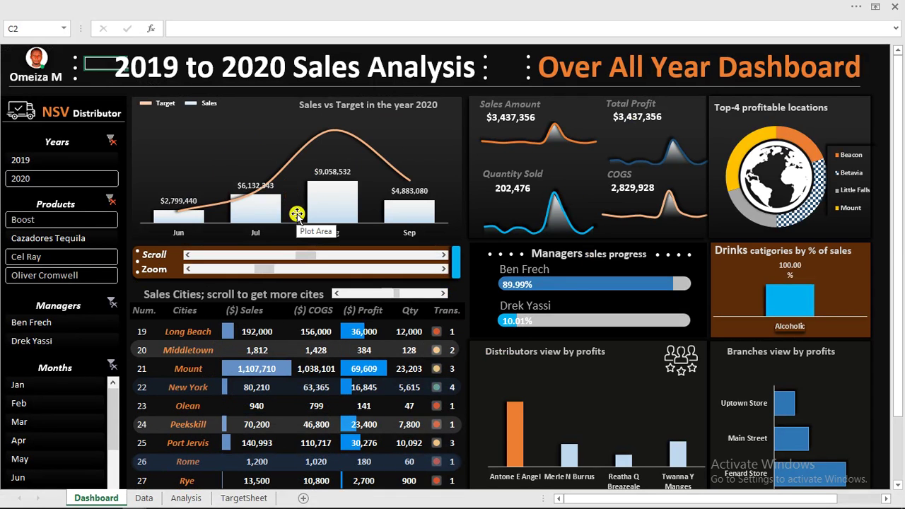